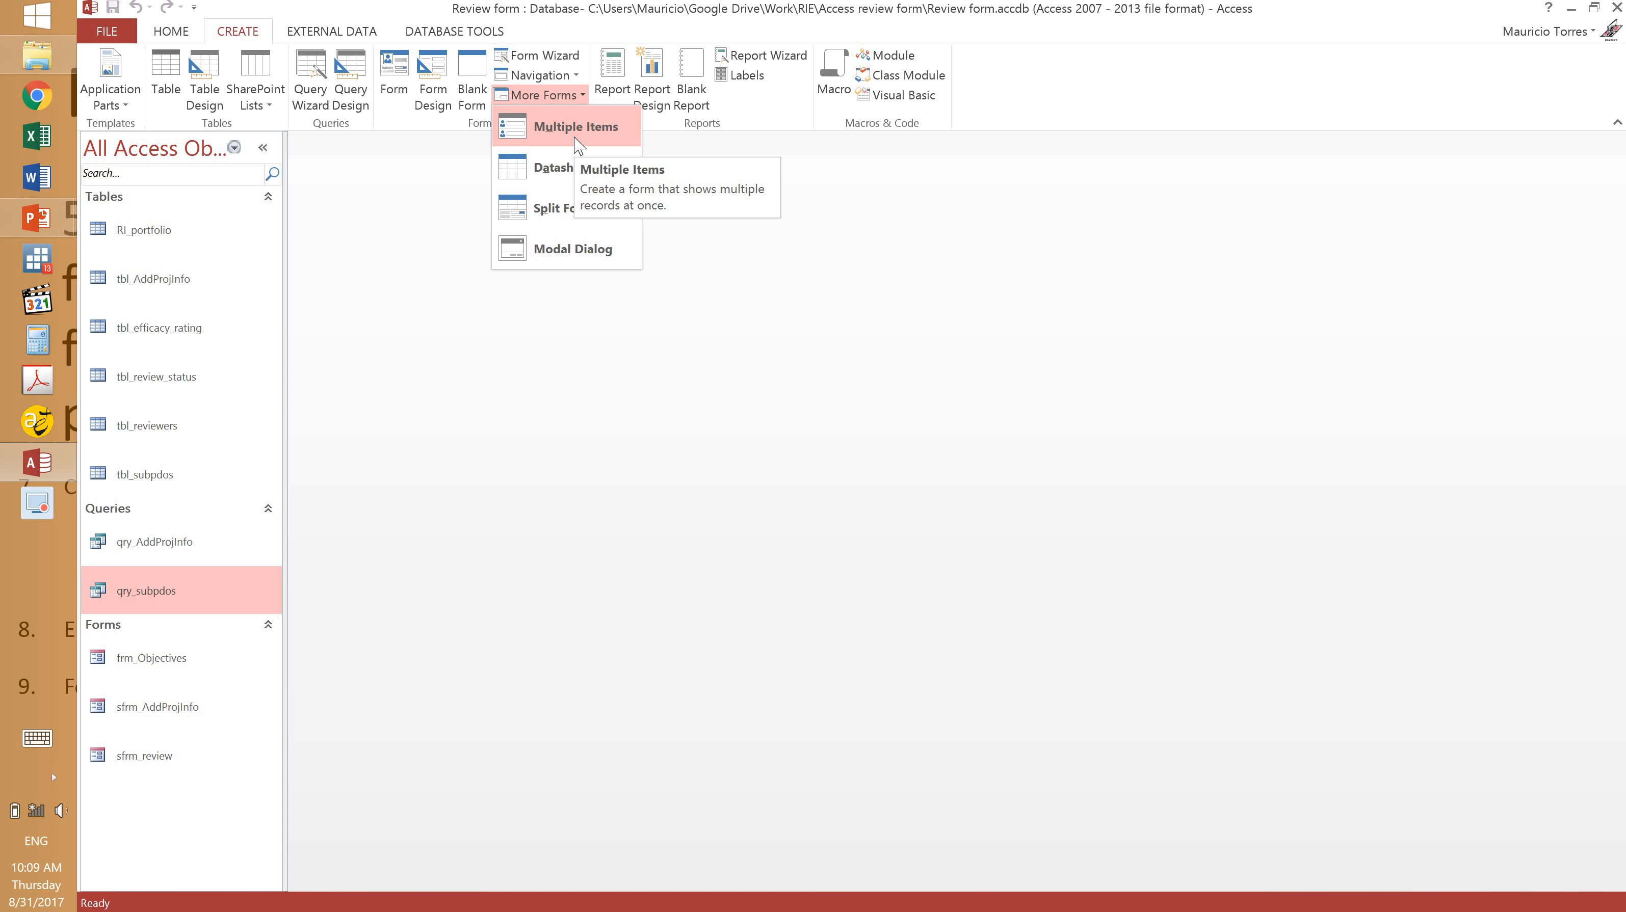
Create a Multiple Items form based on the qry_subpdos query.
{"action": "left_click", "coordinate": [584, 138]}
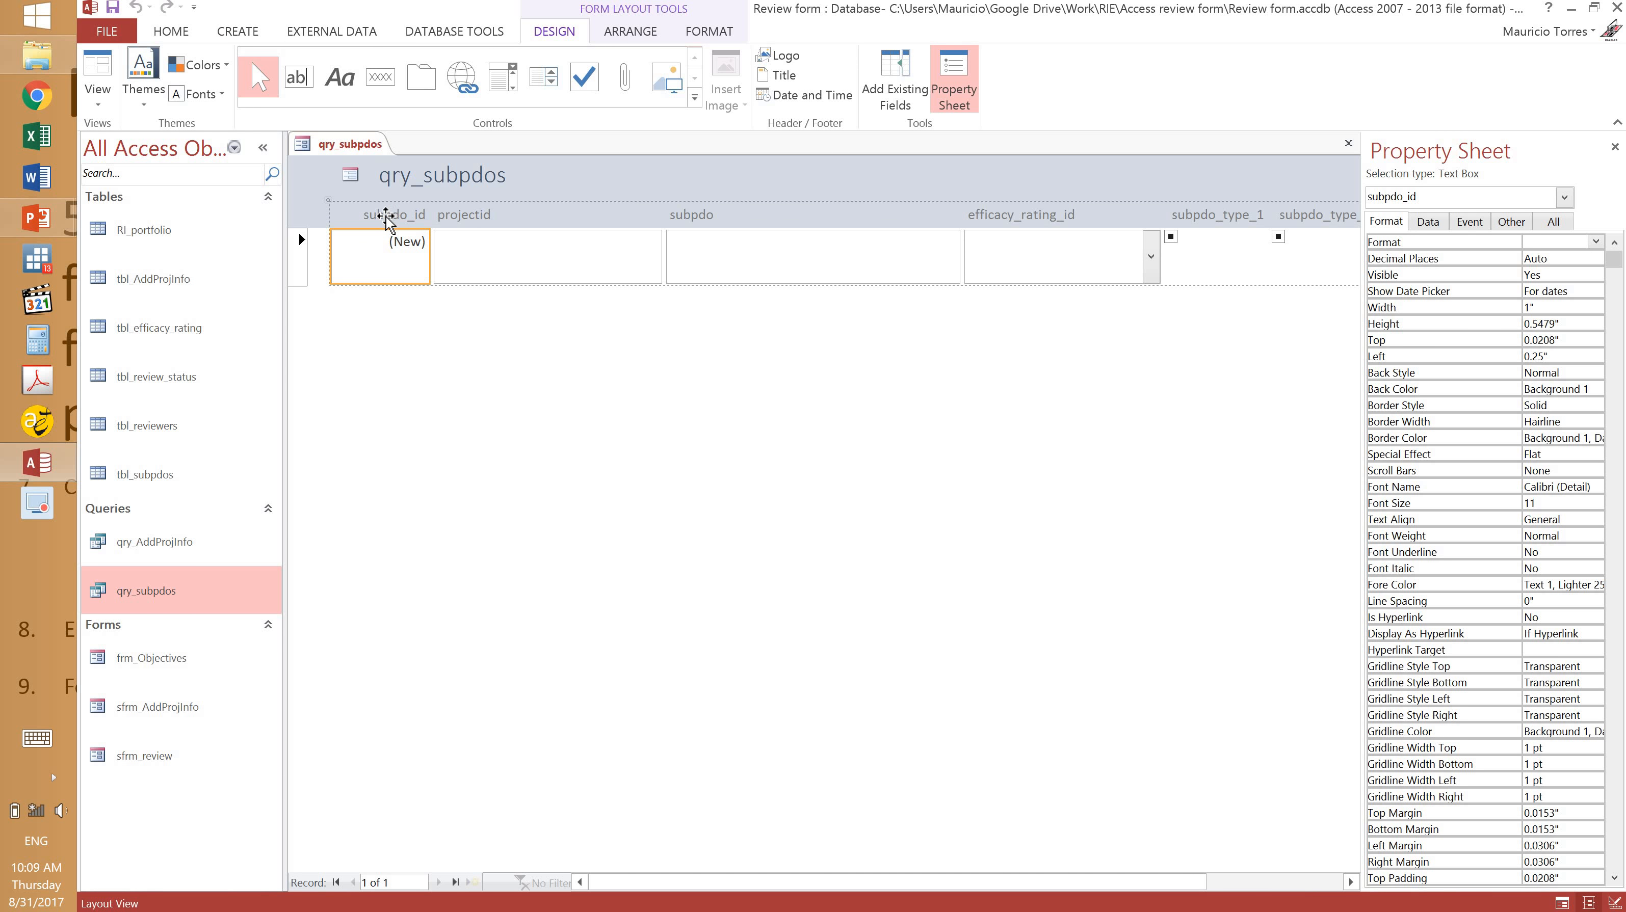
{"action": "left_click", "coordinate": [428, 328]}
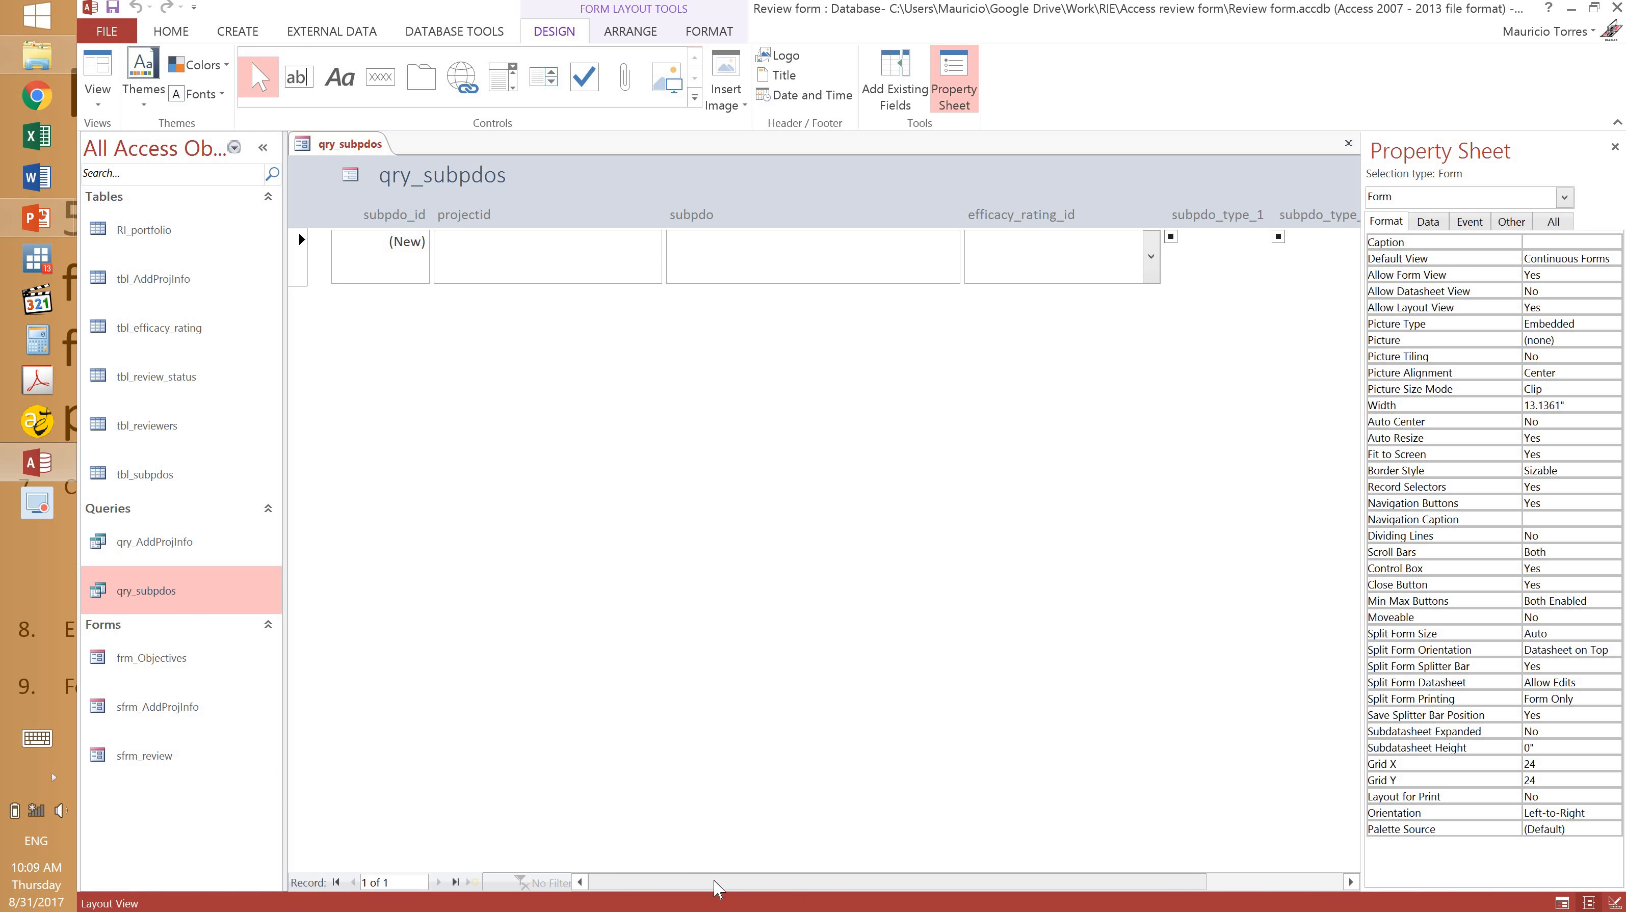
{"action": "left_click_drag", "start_coordinate": [718, 888], "coordinate": [664, 893]}
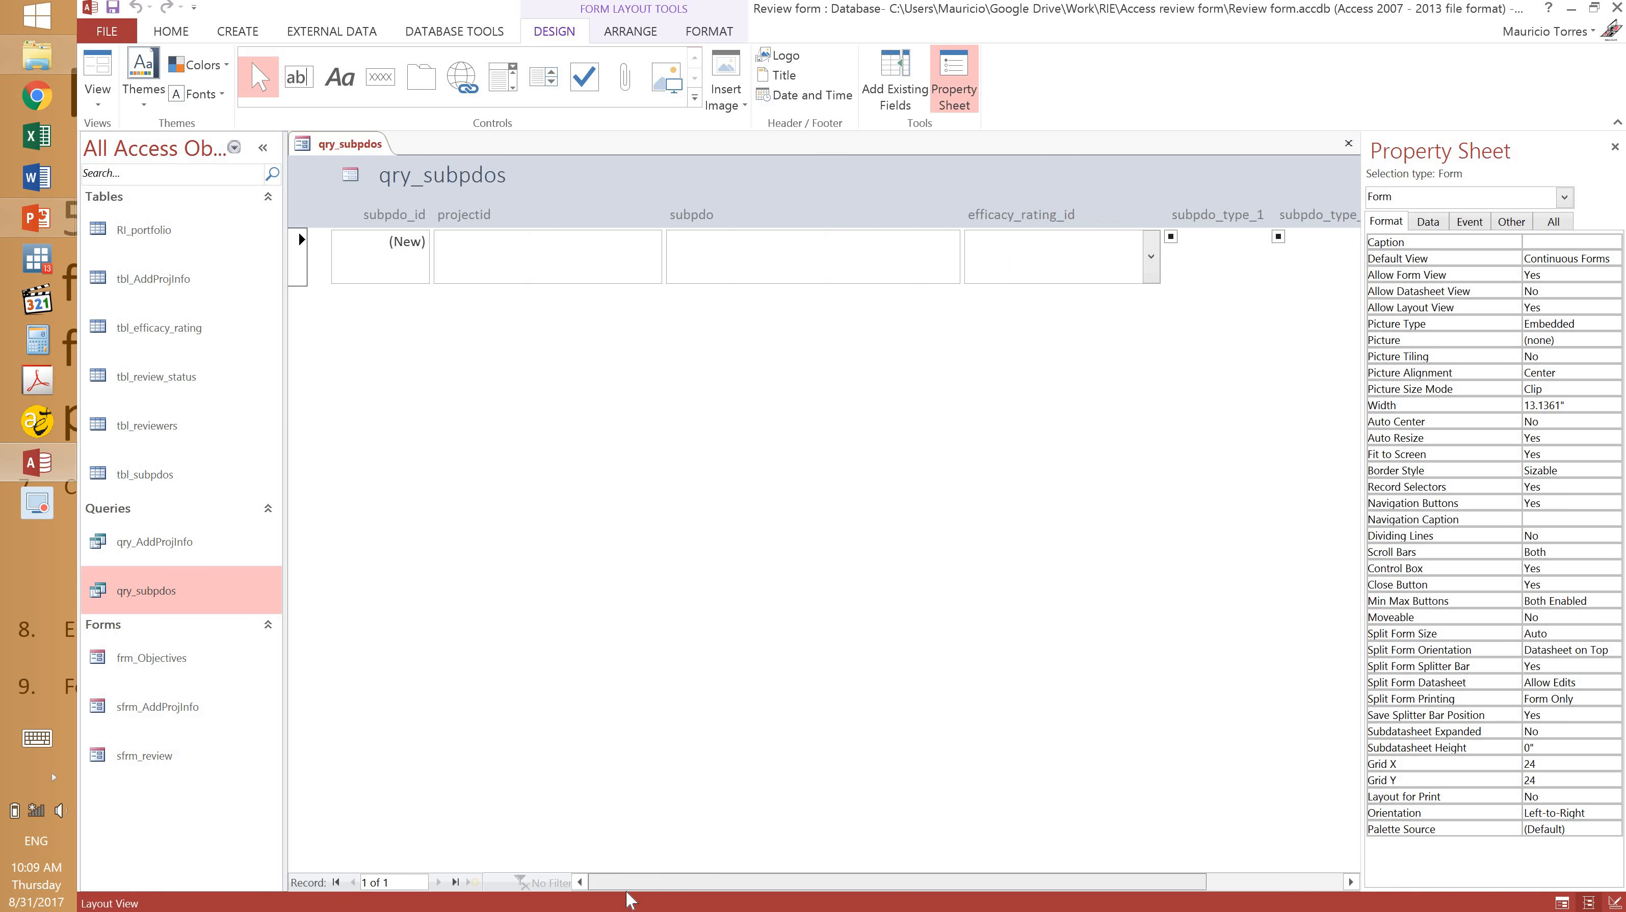
{"action": "left_click", "coordinate": [386, 259]}
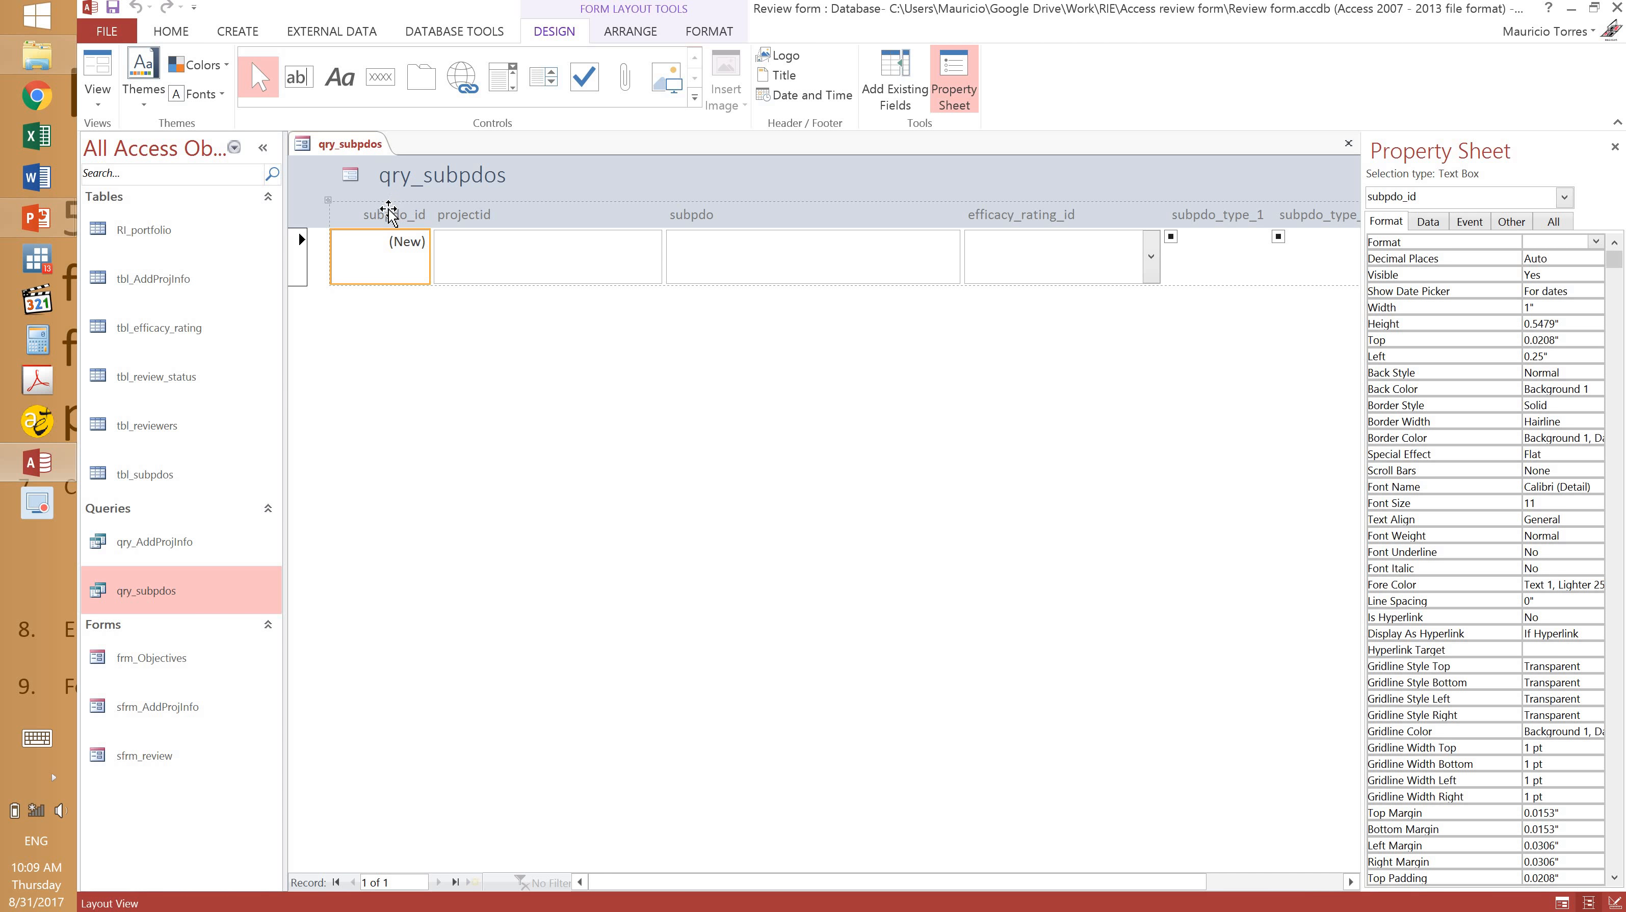
{"action": "left_click", "coordinate": [387, 408]}
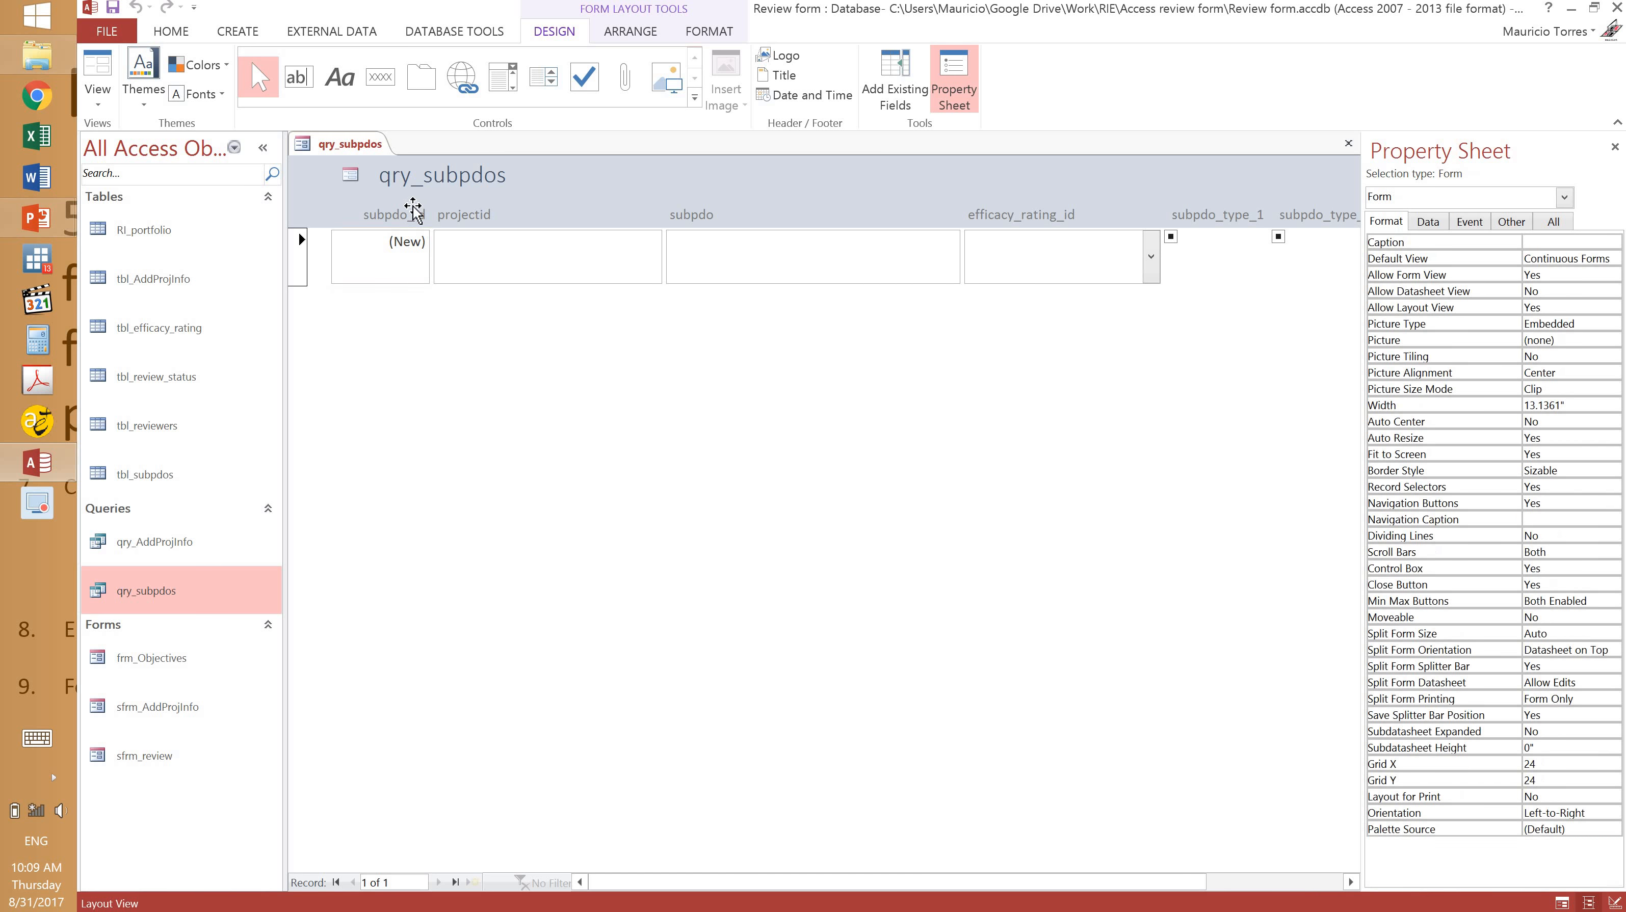
Delete the subpdo_id and projectid columns from the new form's layout.
{"action": "left_click", "coordinate": [382, 248]}
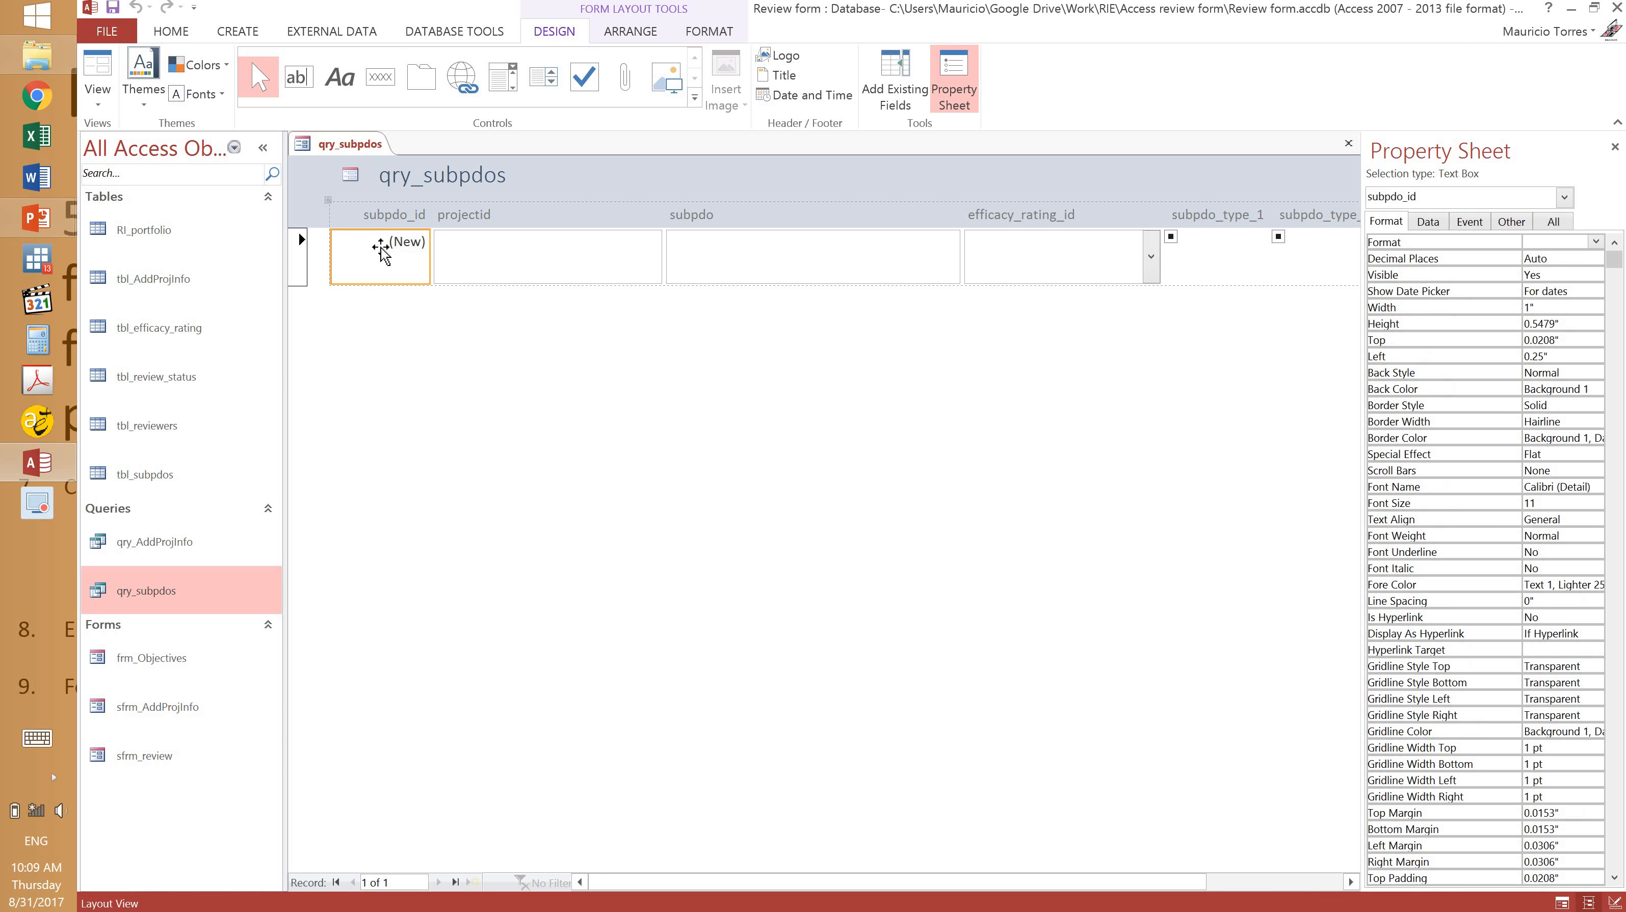
{"action": "left_click", "coordinate": [447, 252], "text": "shift"}
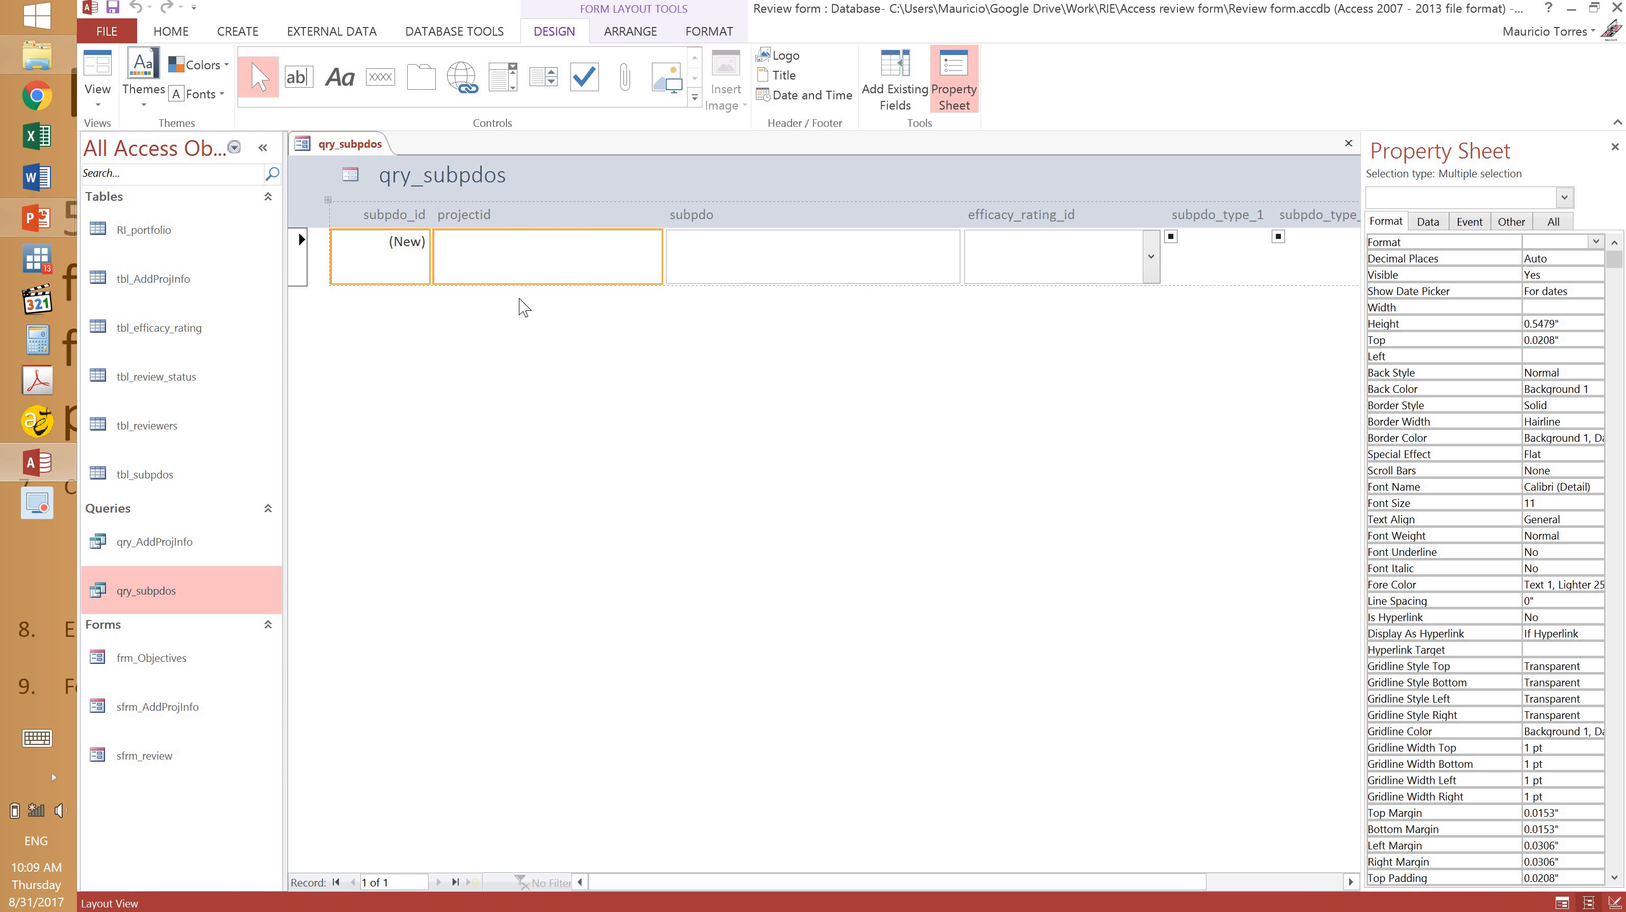
{"action": "right_click", "coordinate": [499, 227]}
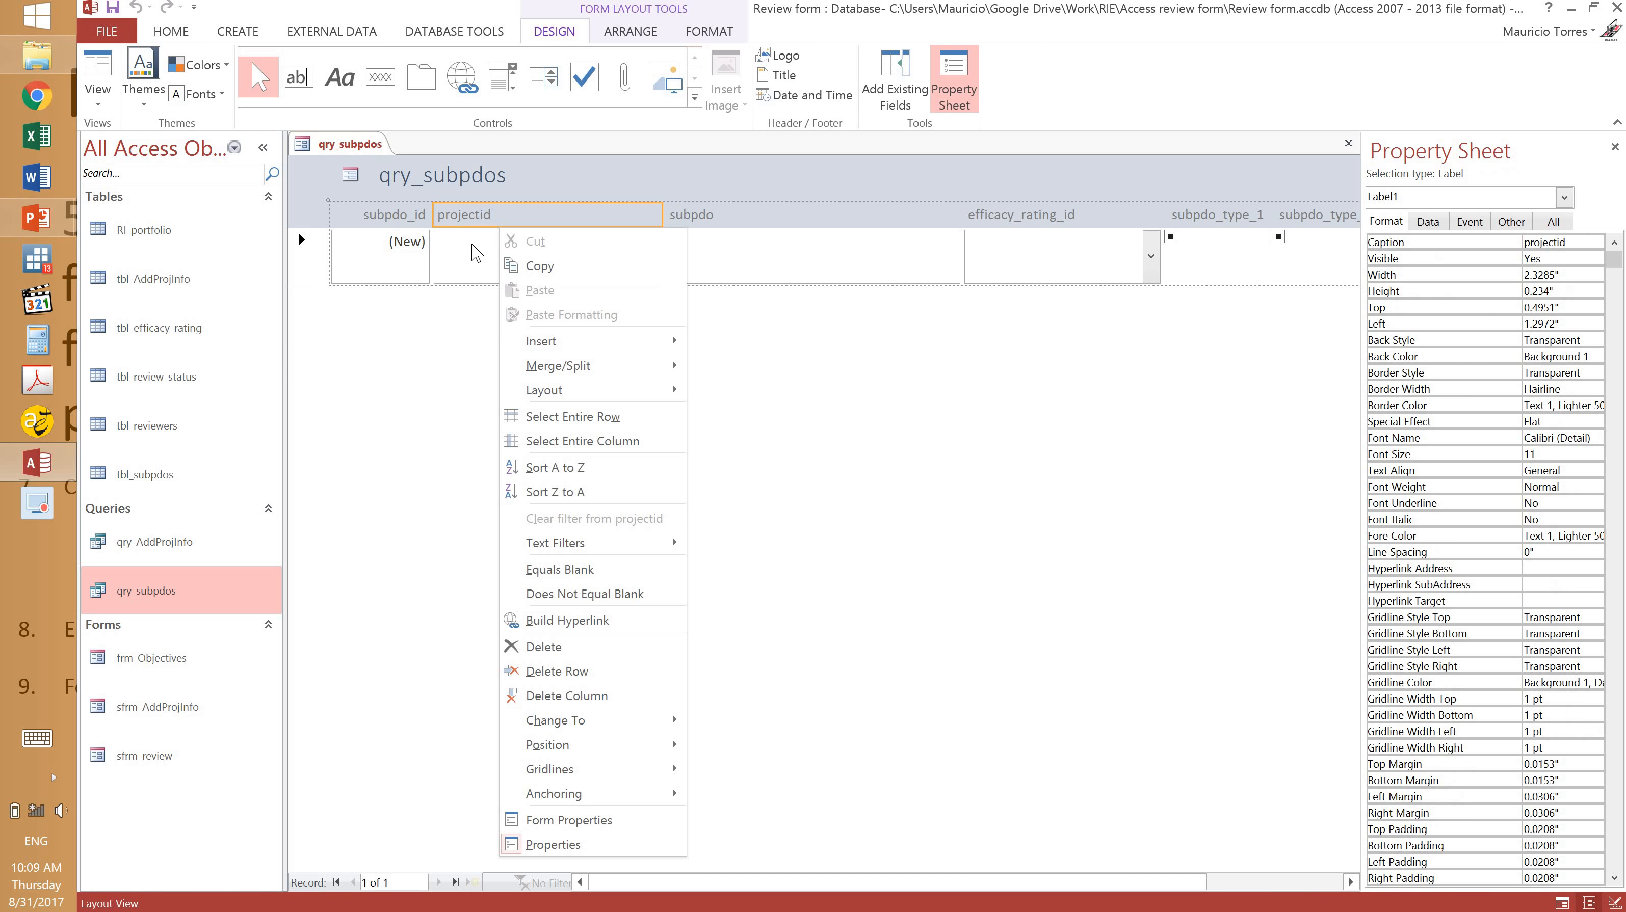
{"action": "key", "text": "Escape"}
{"action": "left_click", "coordinate": [410, 276]}
{"action": "left_click", "coordinate": [480, 275], "text": "shift"}
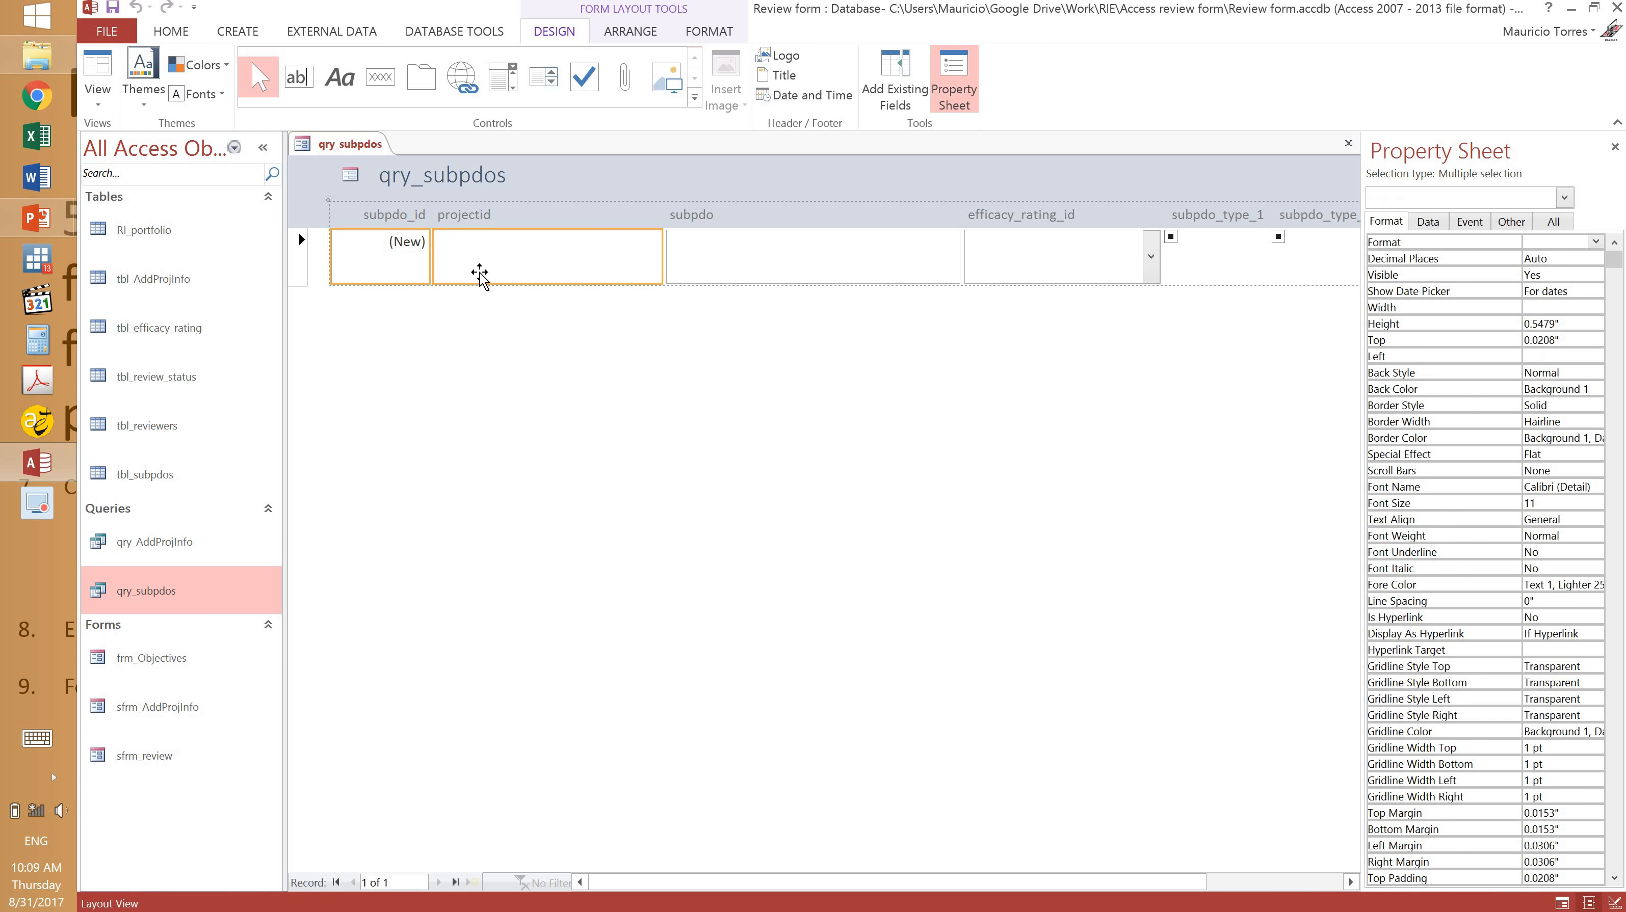
{"action": "right_click", "coordinate": [480, 274]}
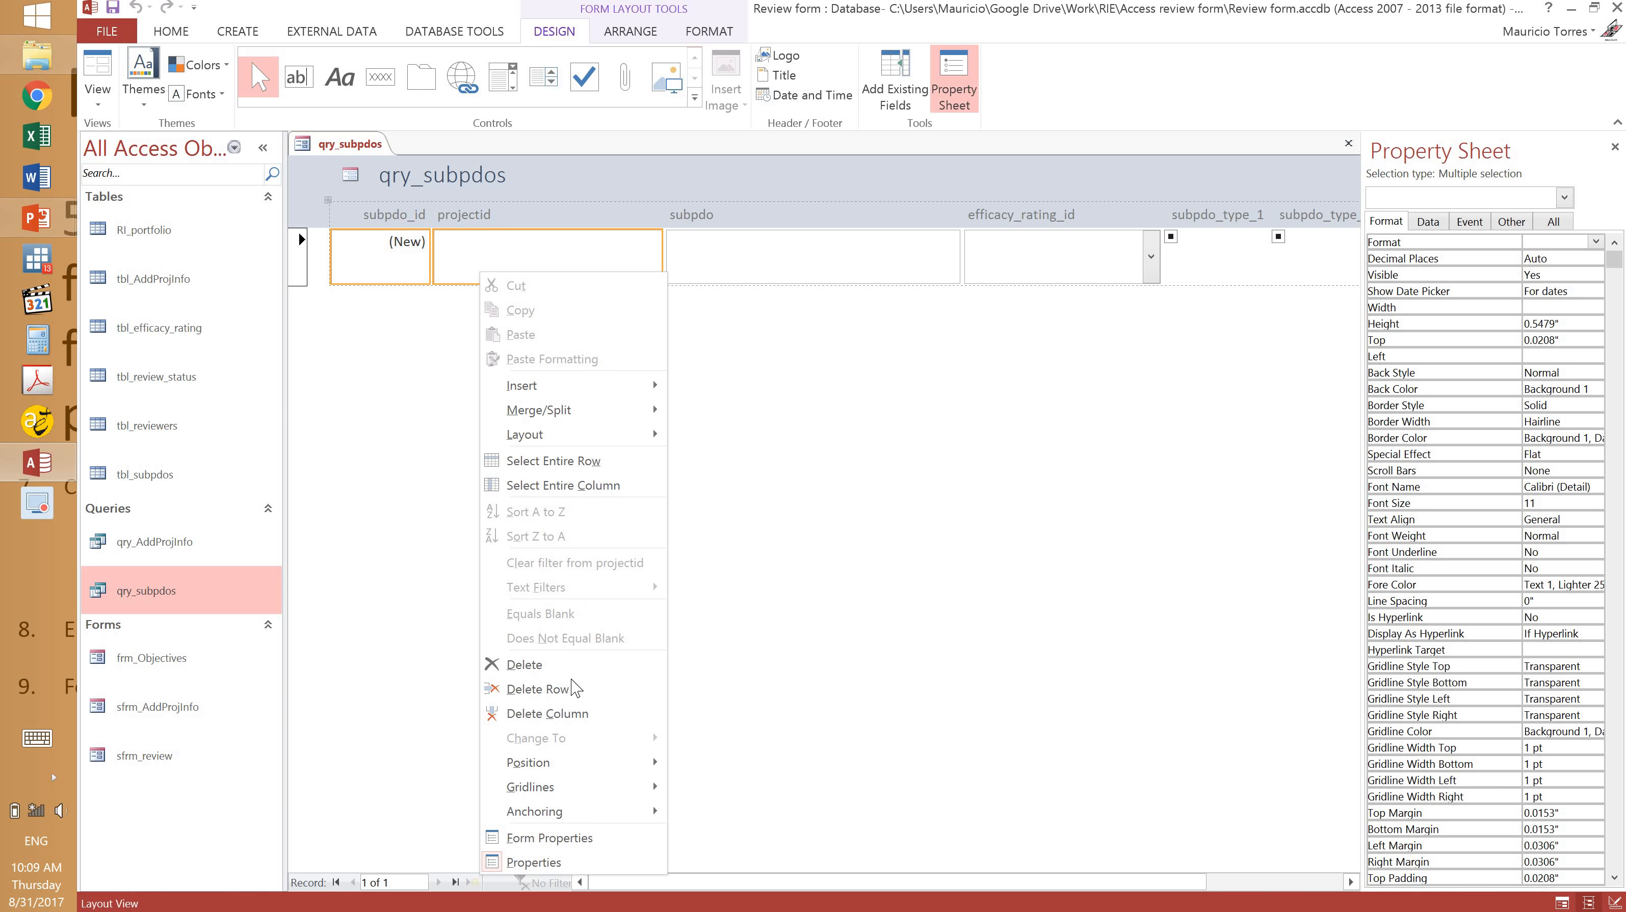
{"action": "left_click", "coordinate": [562, 713]}
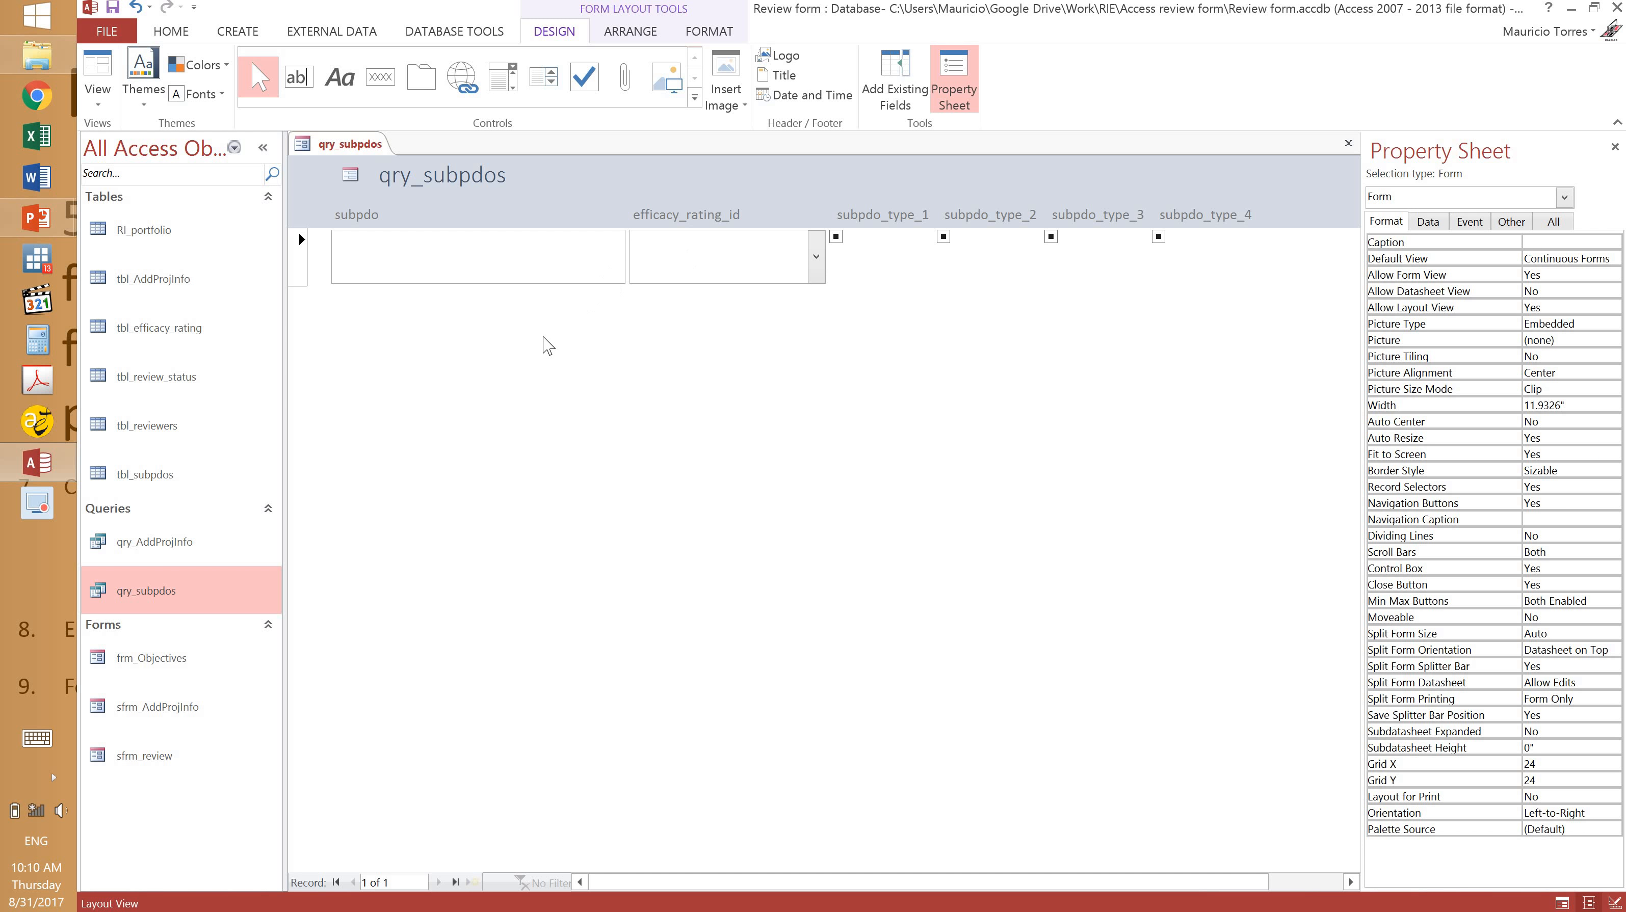
Save the form as sfrm_subpdos and close it.
{"action": "left_click", "coordinate": [113, 7]}
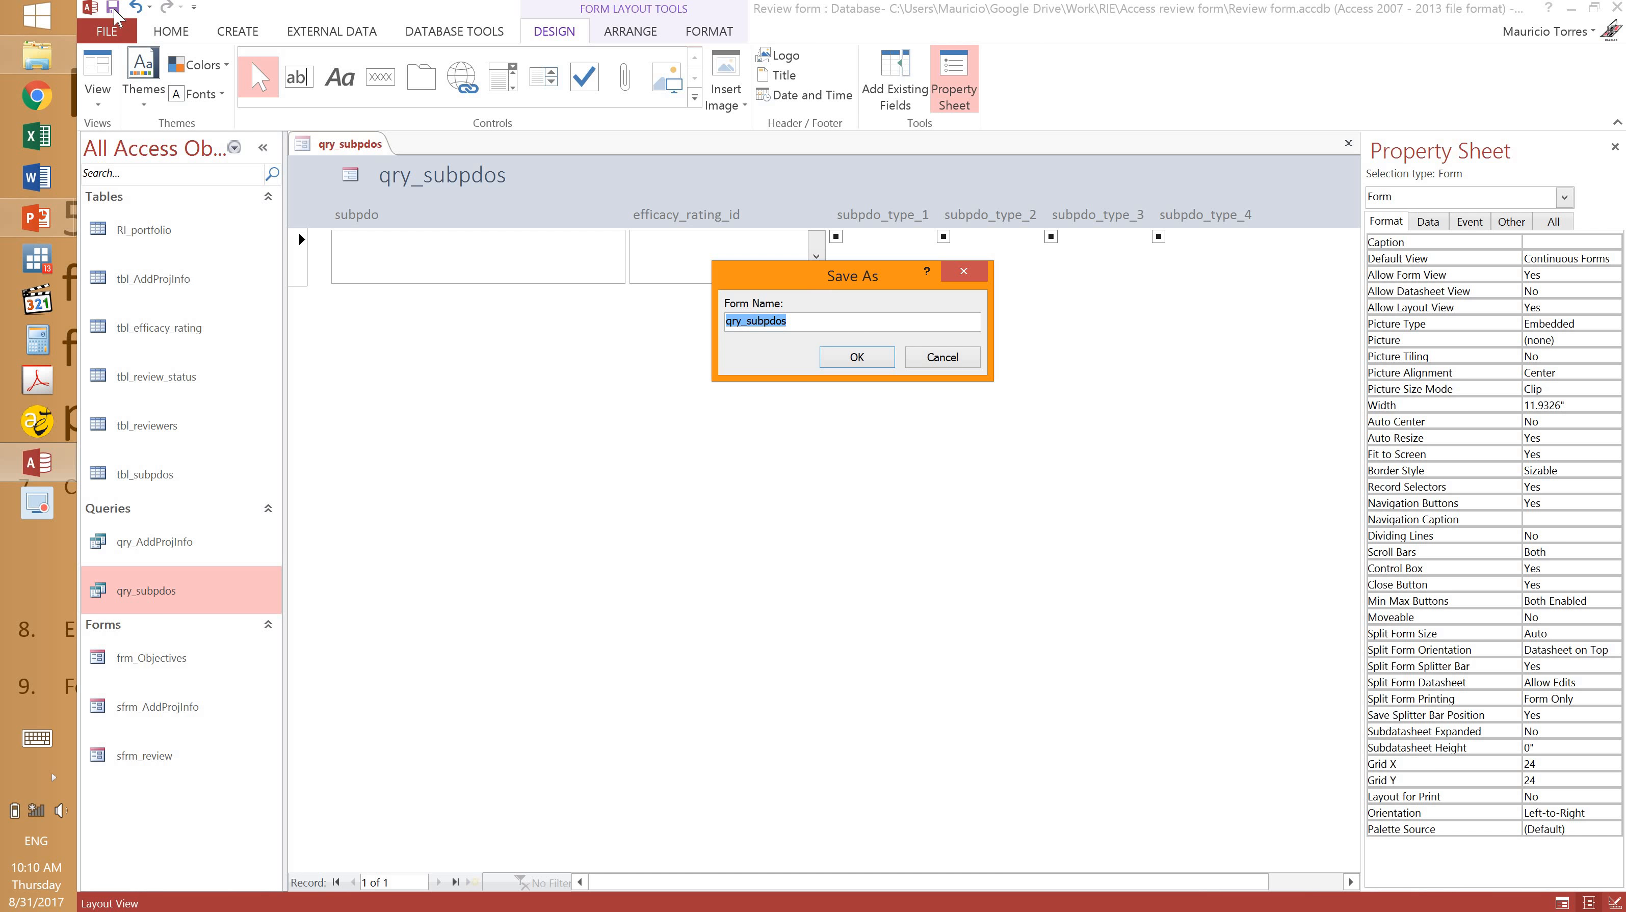
{"action": "key", "text": "Home"}
{"action": "type", "text": "sfrm"}
{"action": "left_click", "coordinate": [856, 358]}
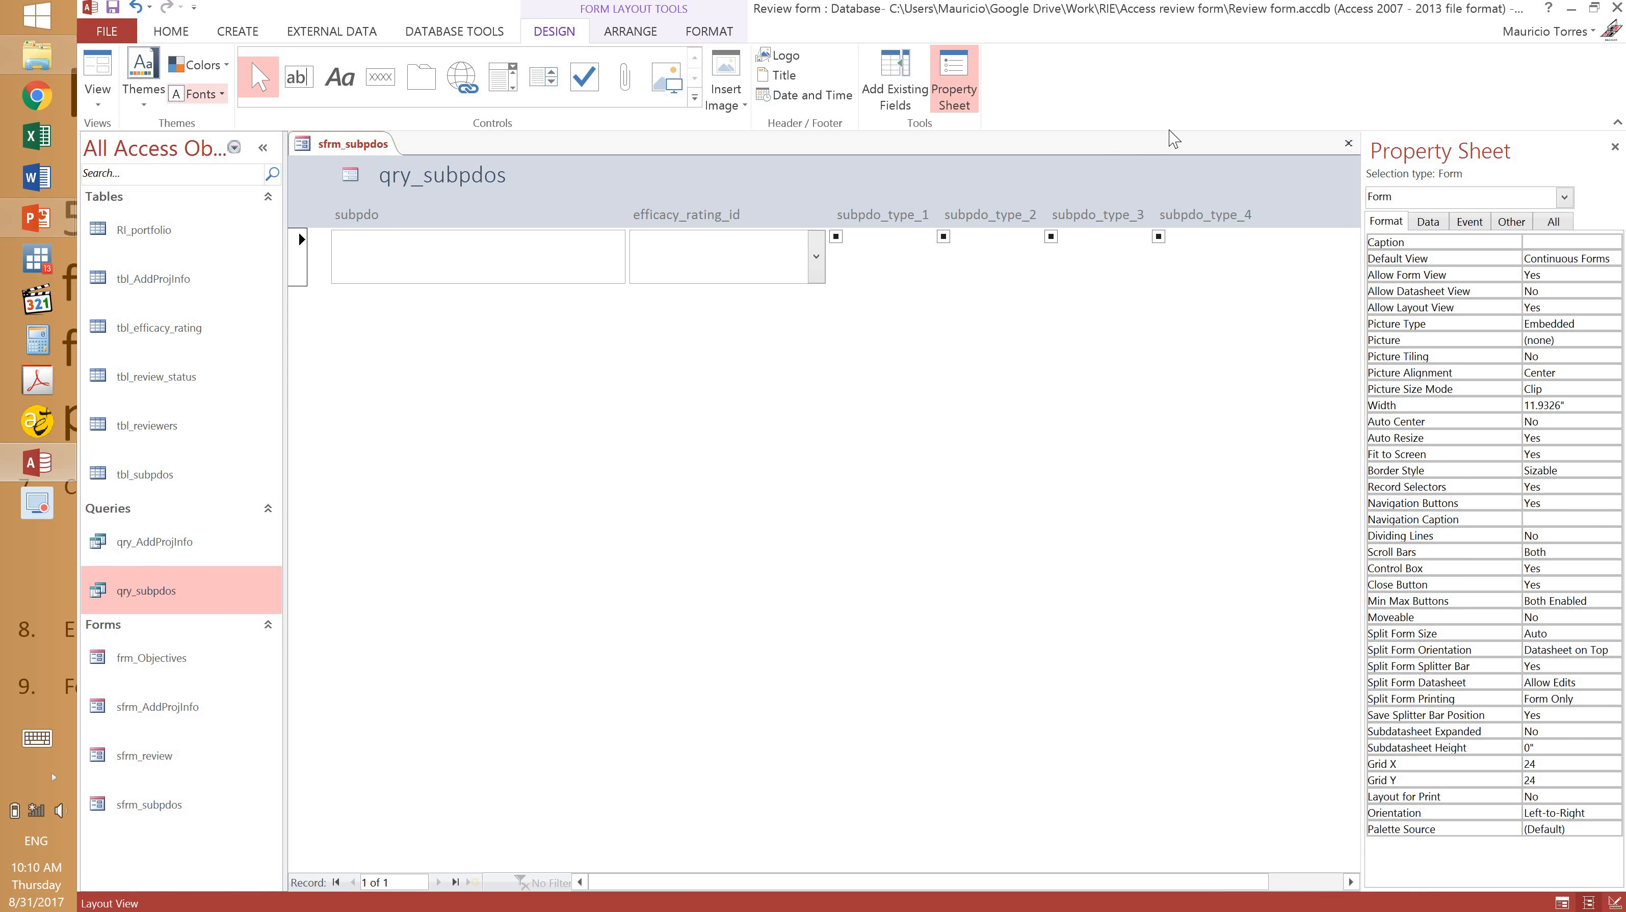
{"action": "left_click", "coordinate": [1348, 144]}
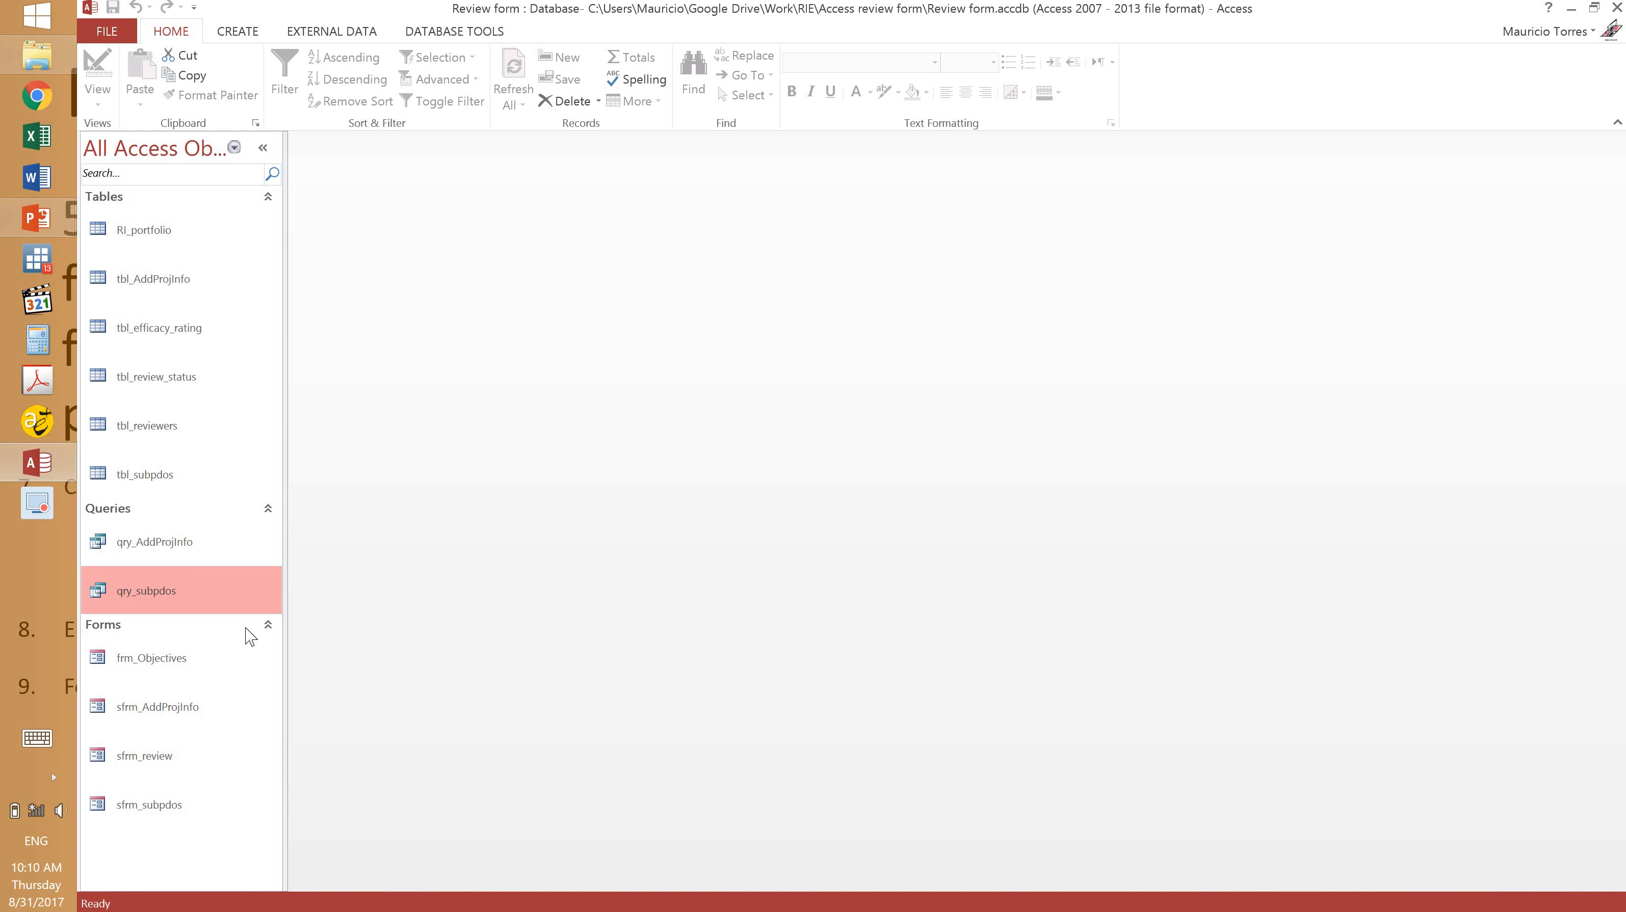
Open frm_Objectives in Design View and extend its Detail section to about 6 inches high.
{"action": "double_click", "coordinate": [164, 671]}
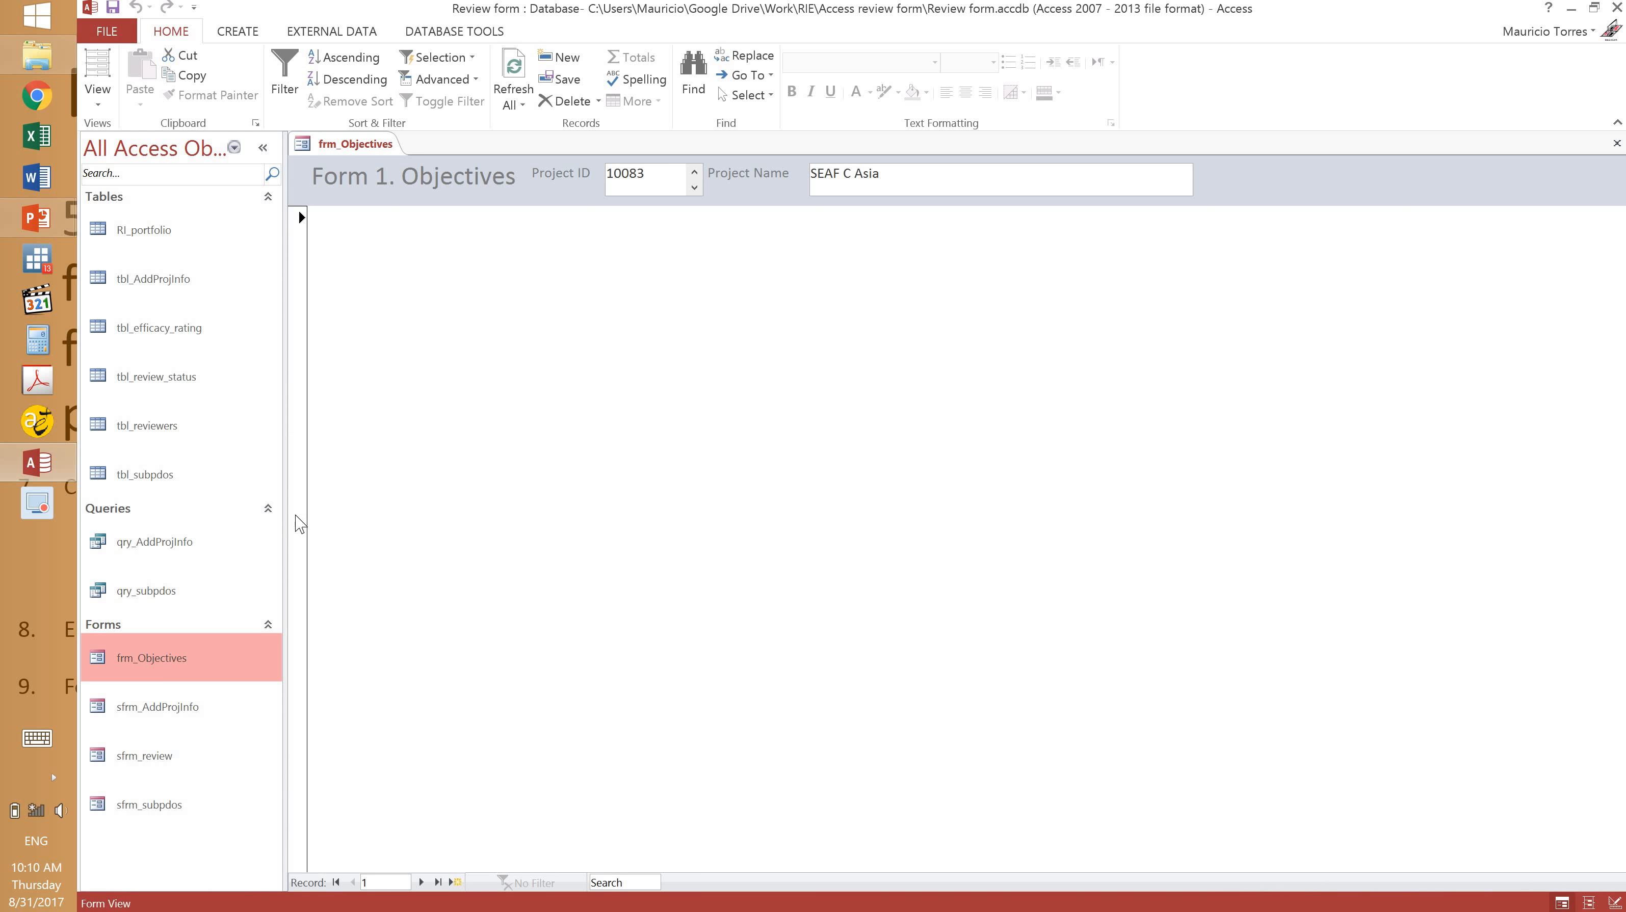
{"action": "left_click", "coordinate": [98, 96]}
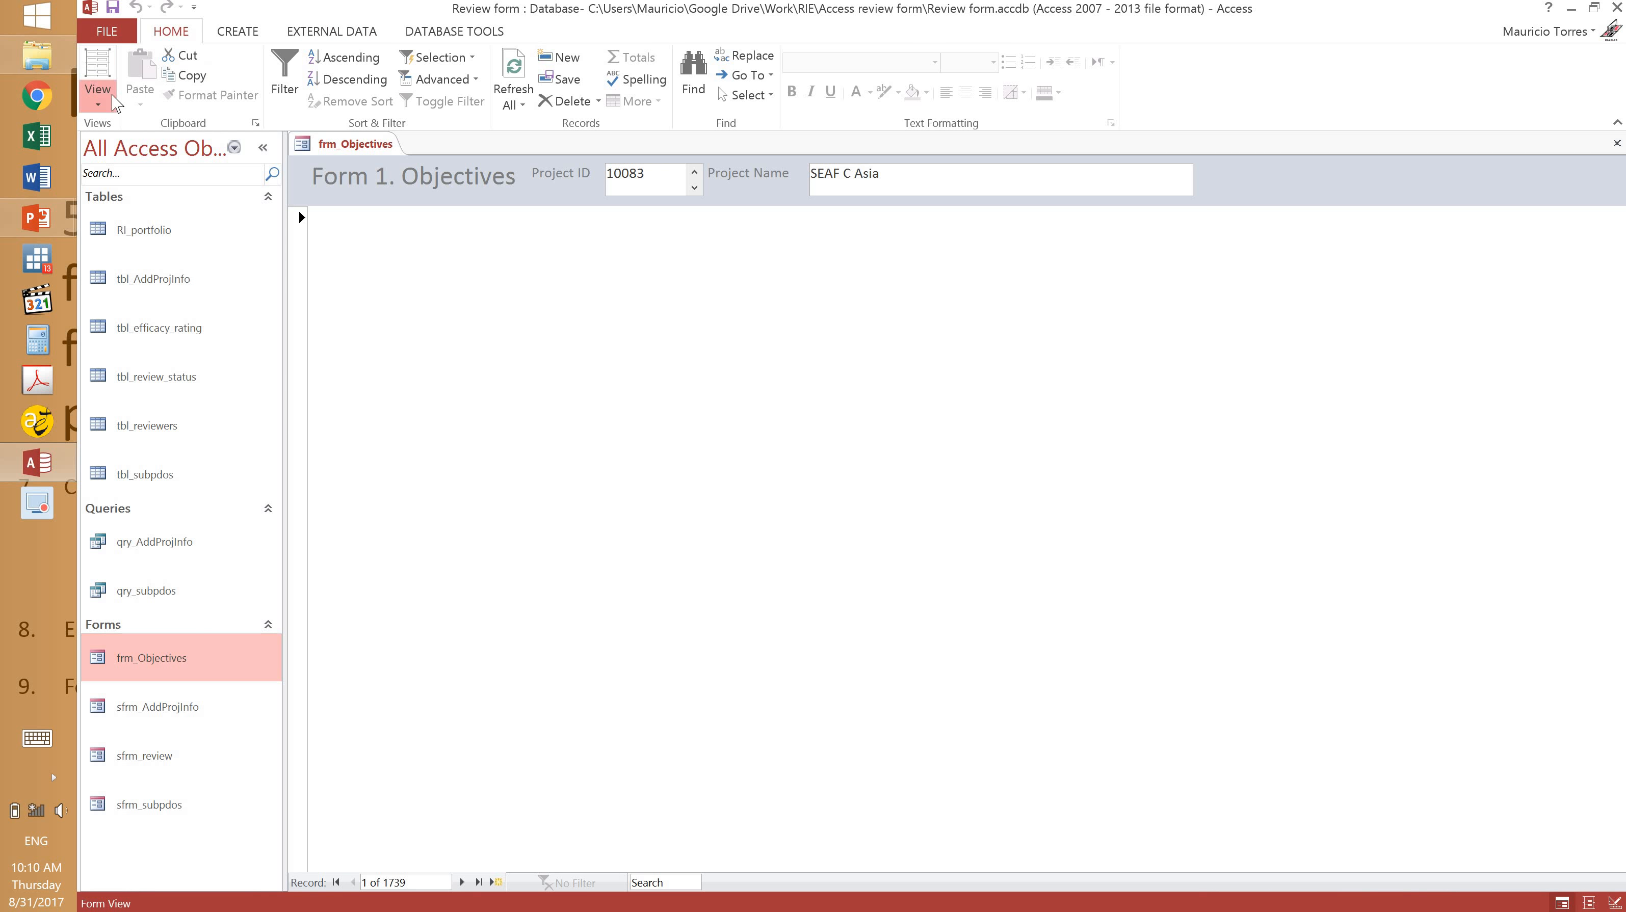
{"action": "left_click", "coordinate": [136, 216]}
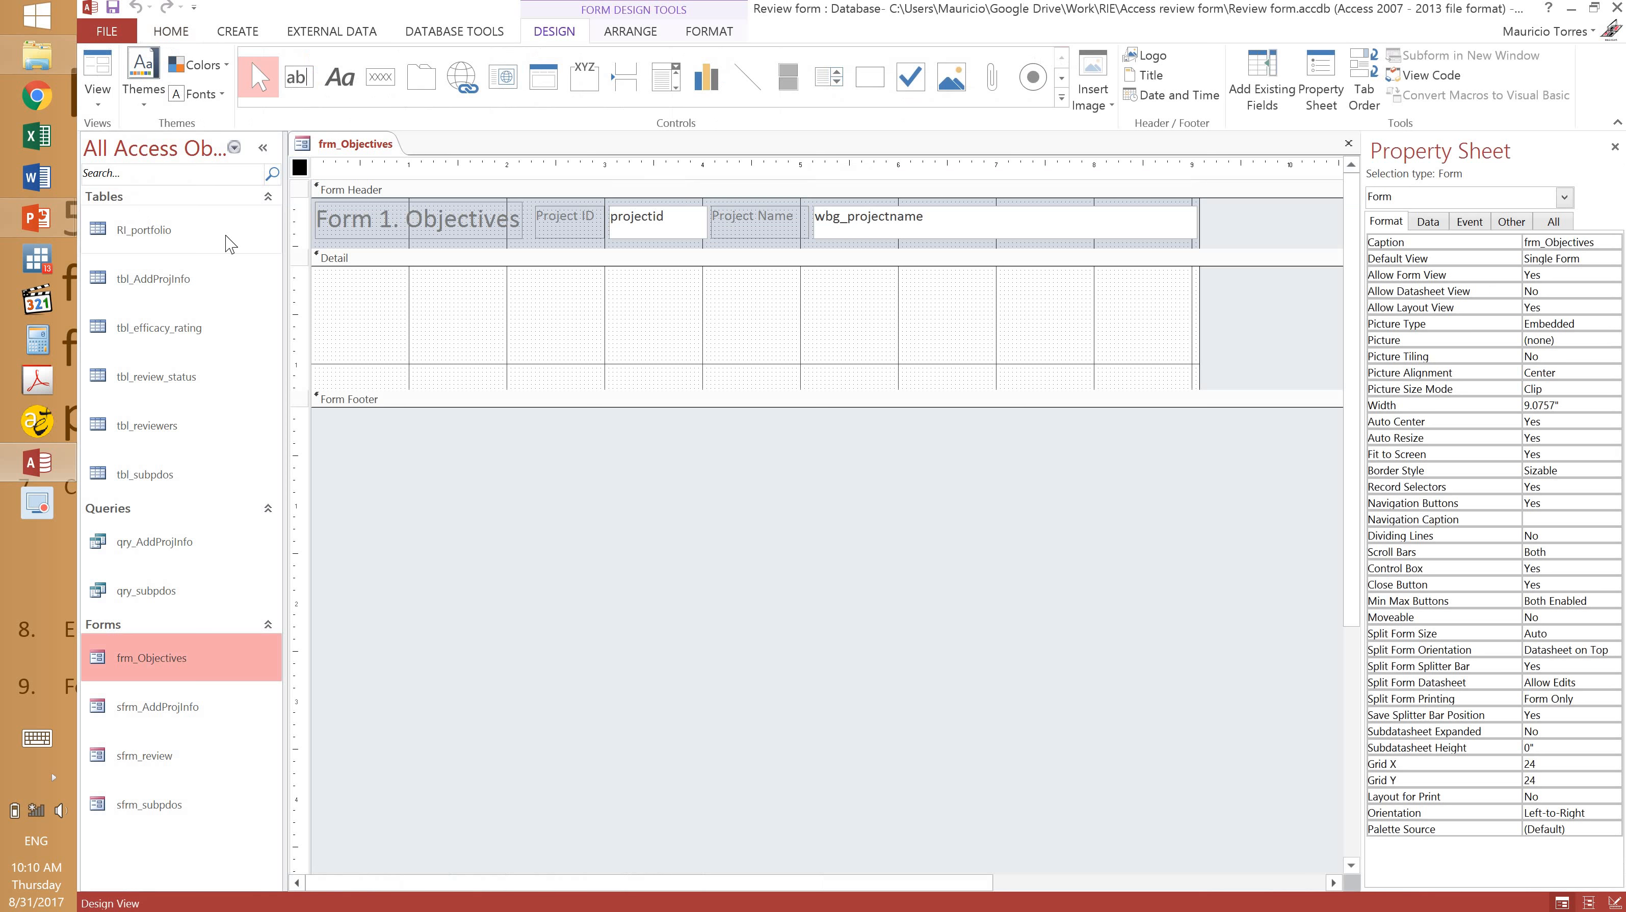
{"action": "left_click_drag", "start_coordinate": [608, 391], "coordinate": [602, 859]}
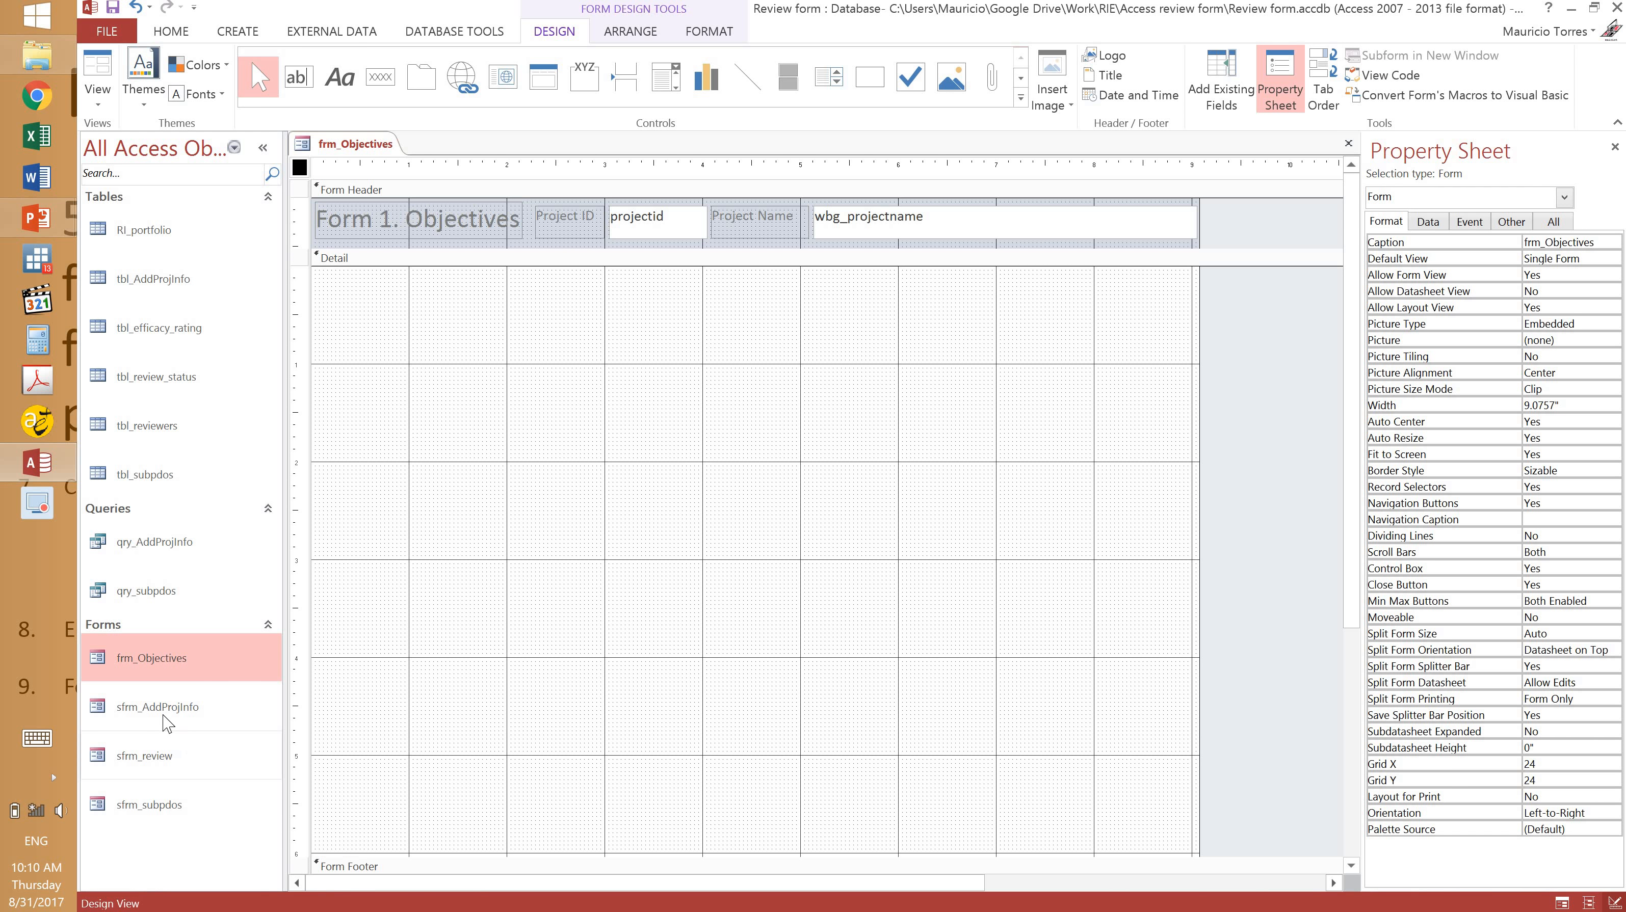
Insert a subform control near the upper-left corner of the Detail section, using the existing form sfrm_review as its source.
{"action": "left_click", "coordinate": [153, 752]}
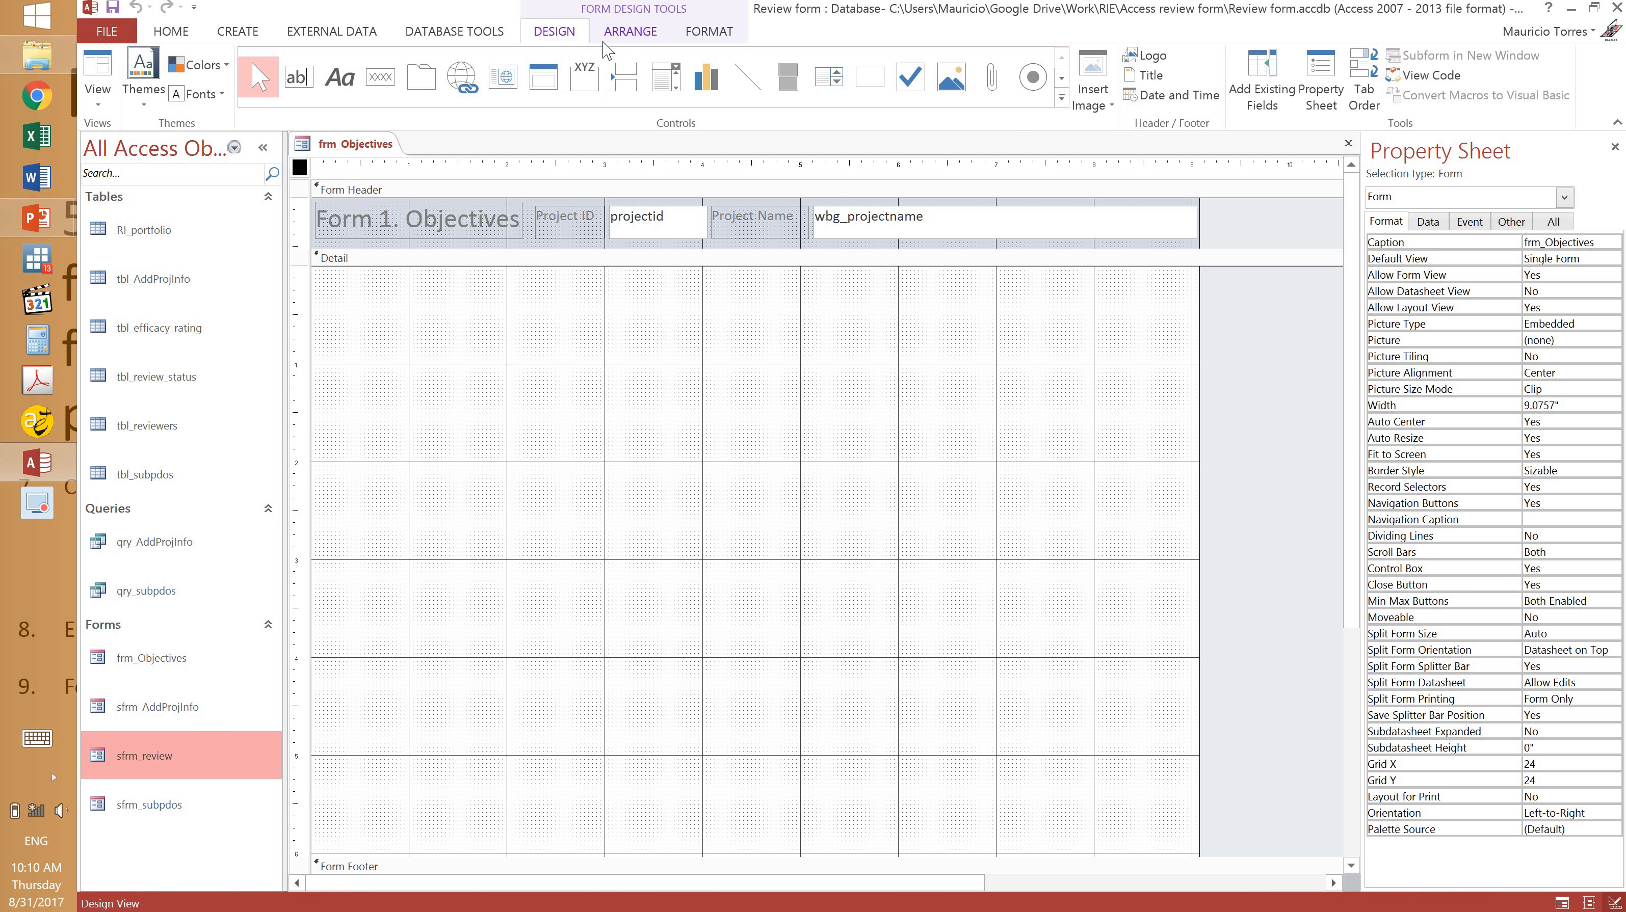
{"action": "left_click", "coordinate": [1061, 78]}
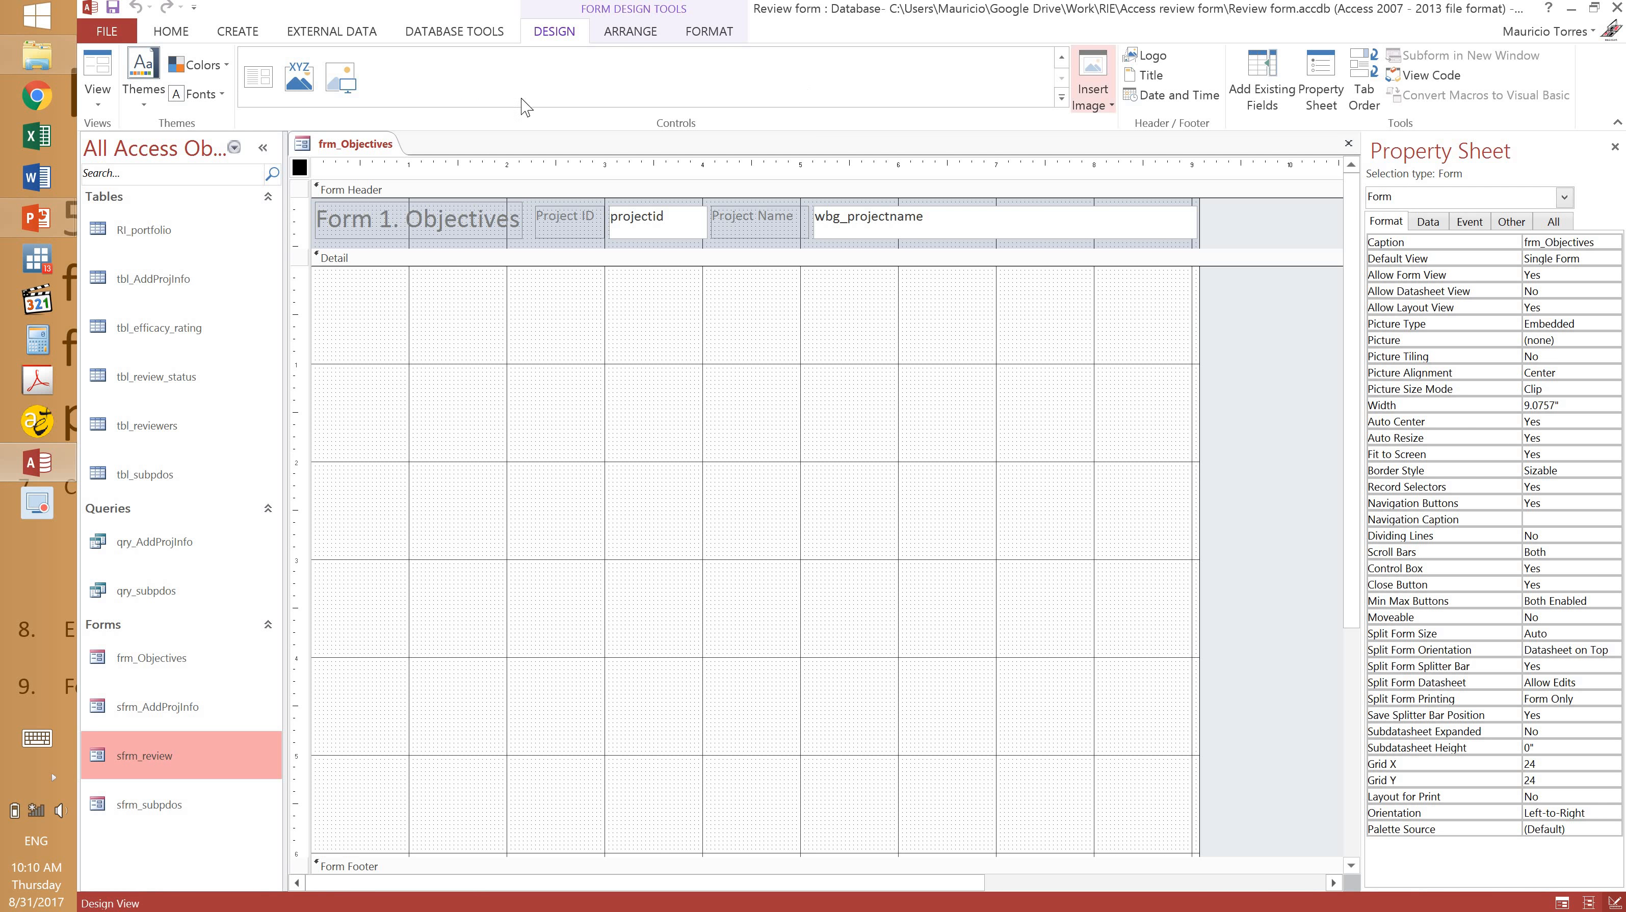
{"action": "left_click", "coordinate": [259, 89]}
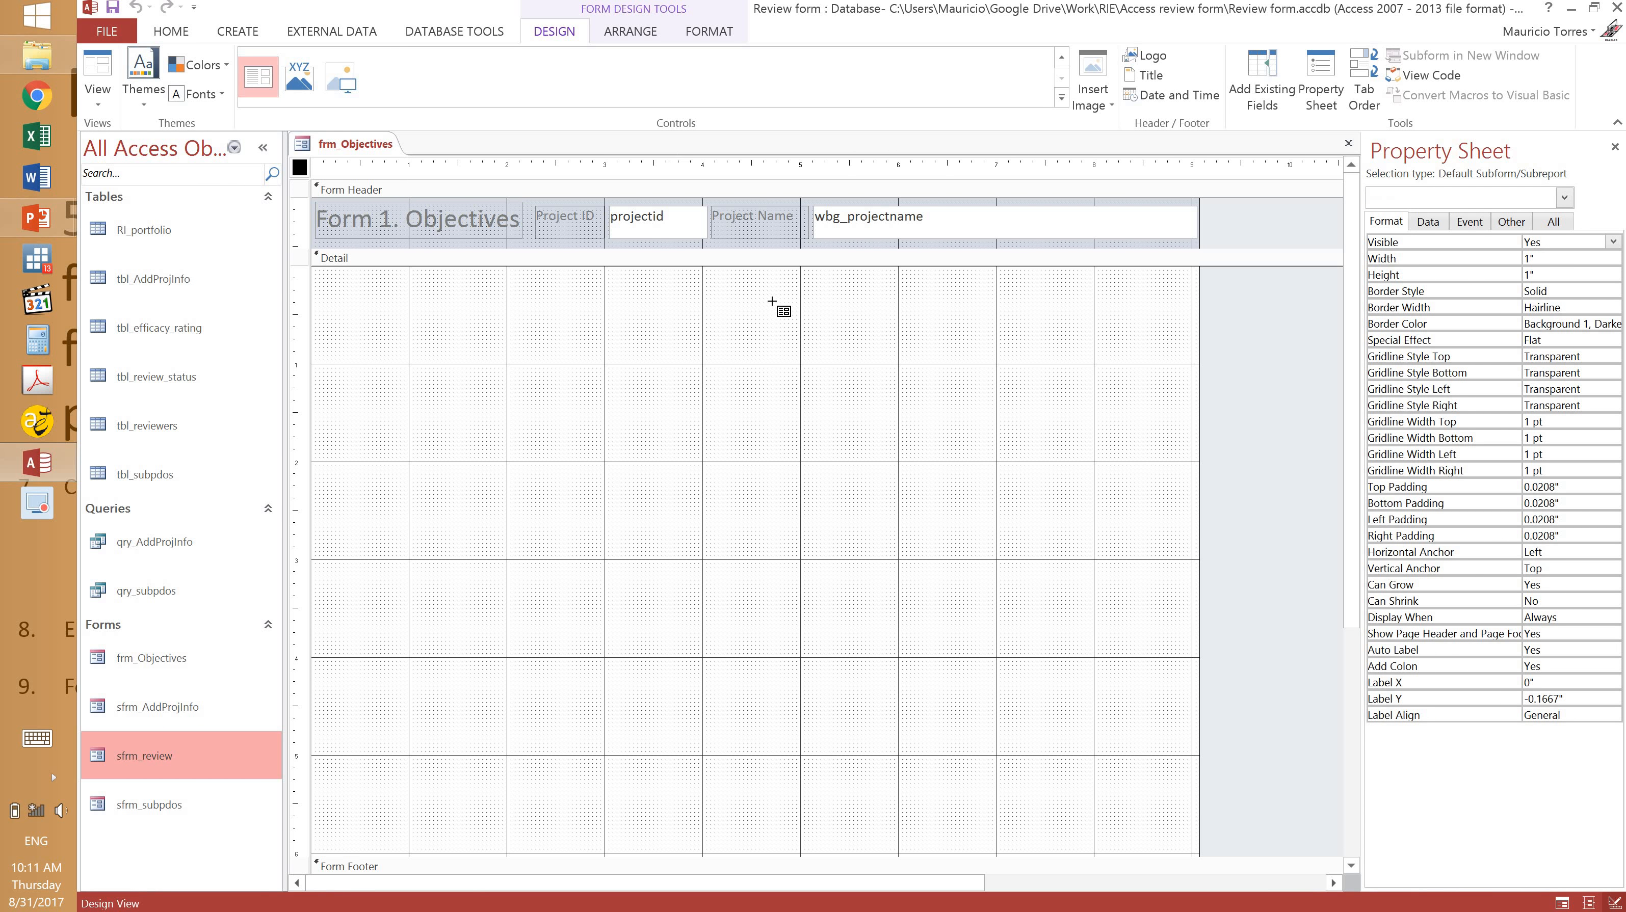
{"action": "left_click", "coordinate": [323, 282]}
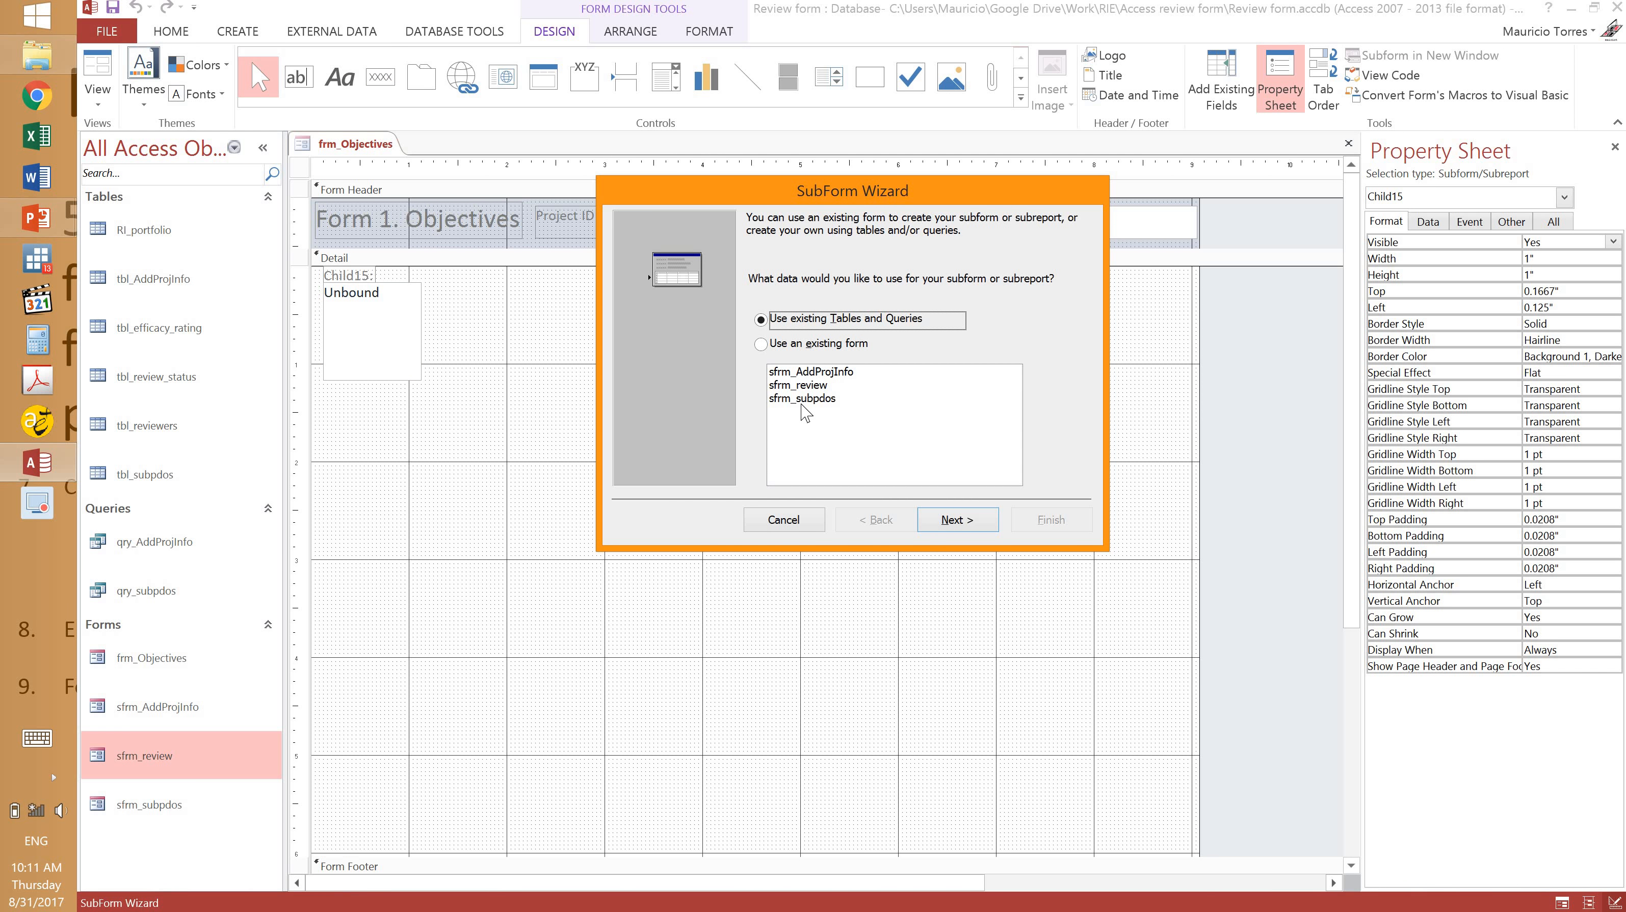
{"action": "left_click", "coordinate": [761, 345]}
{"action": "left_click", "coordinate": [826, 385]}
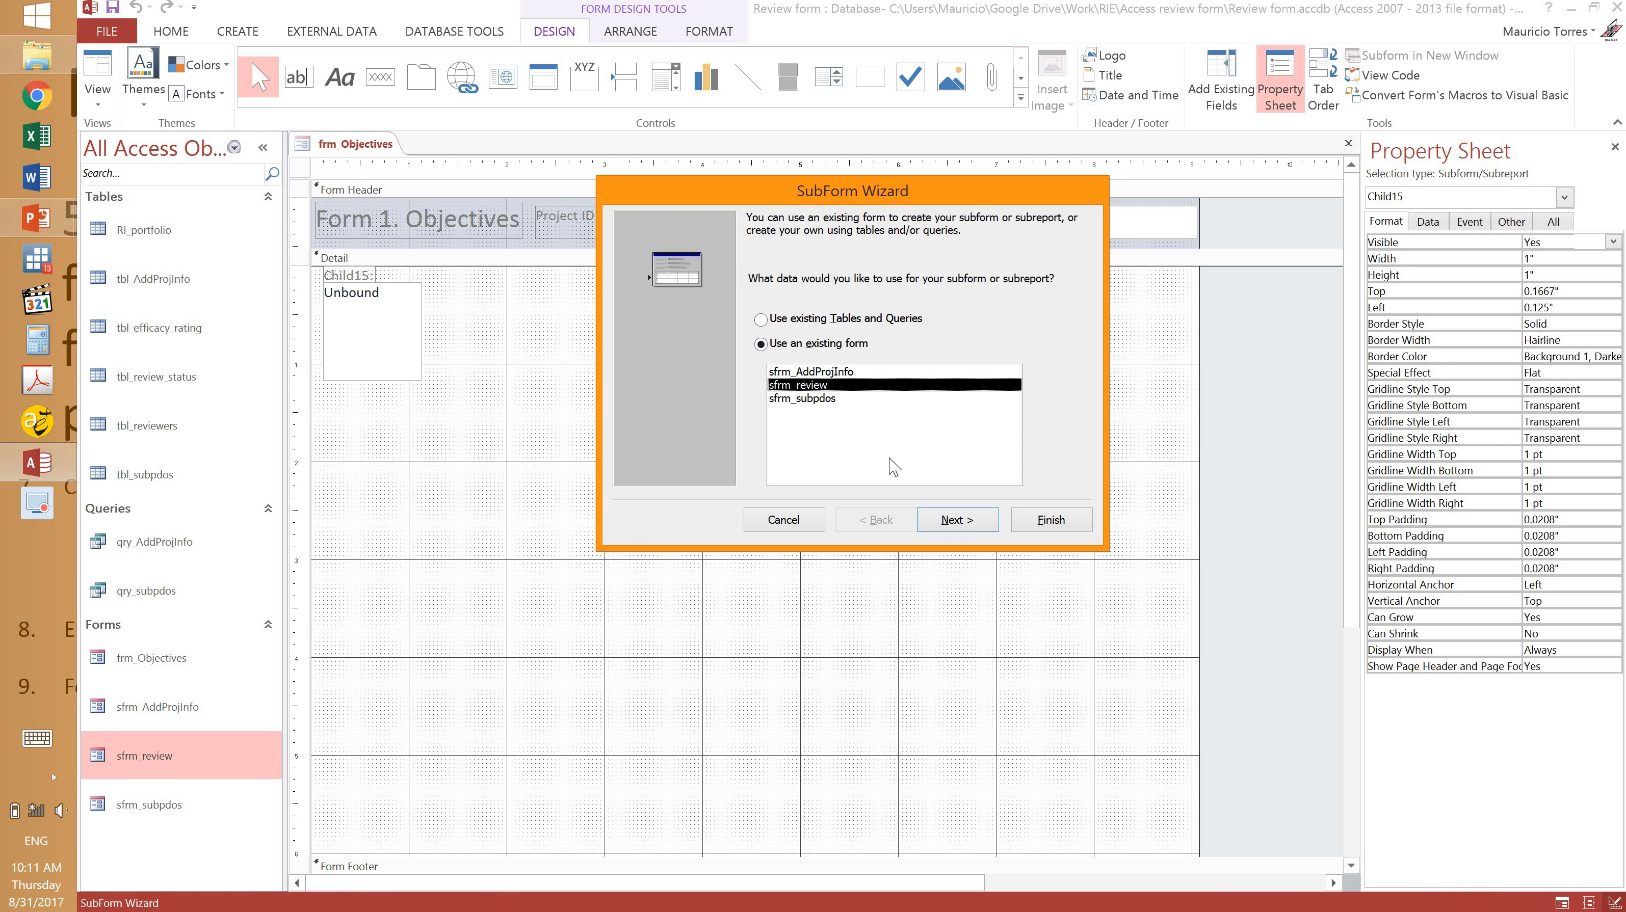
{"action": "left_click", "coordinate": [935, 514]}
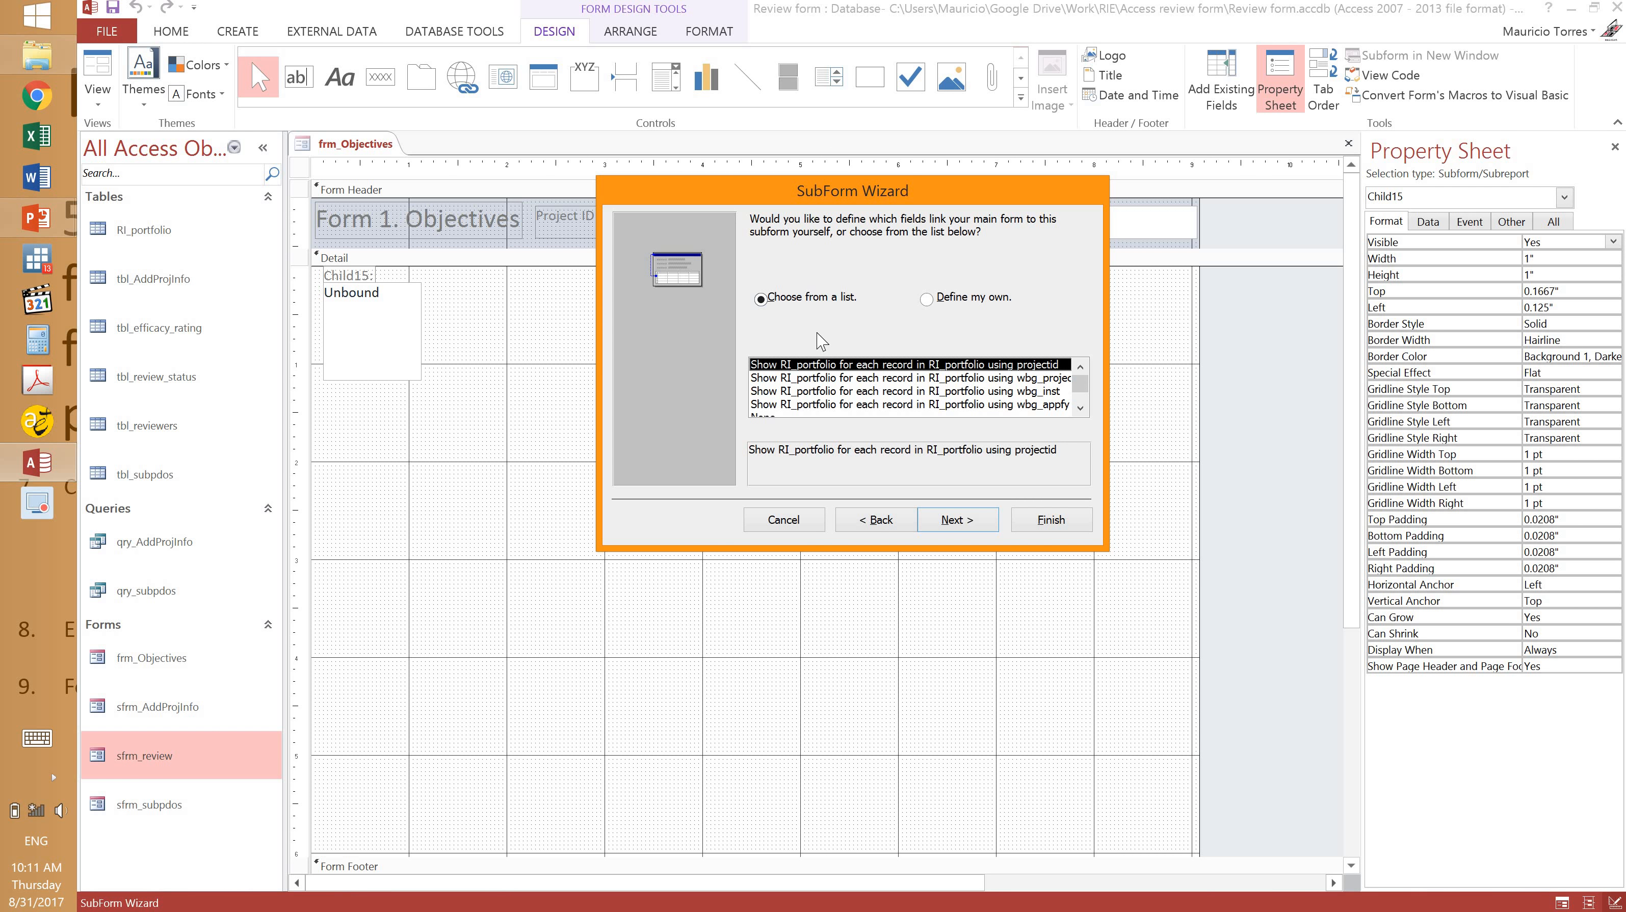
Define a custom link between the main form and subform on projectid, and finish the subform with the name sfrm_review.
{"action": "left_click", "coordinate": [928, 300]}
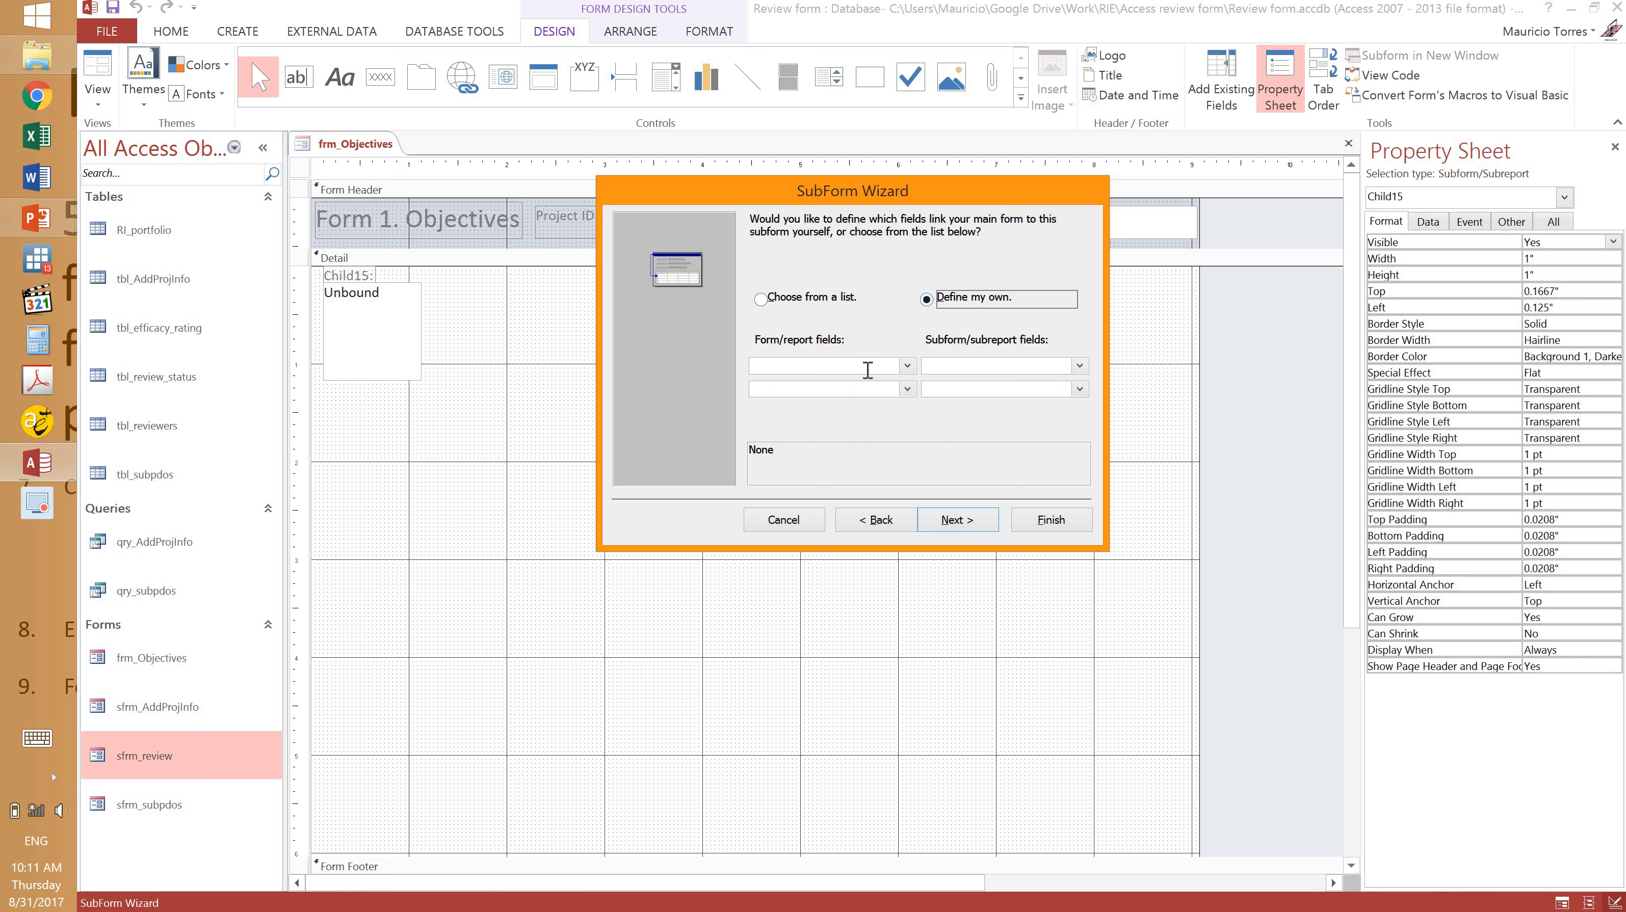
{"action": "left_click", "coordinate": [907, 366]}
{"action": "left_click", "coordinate": [849, 395]}
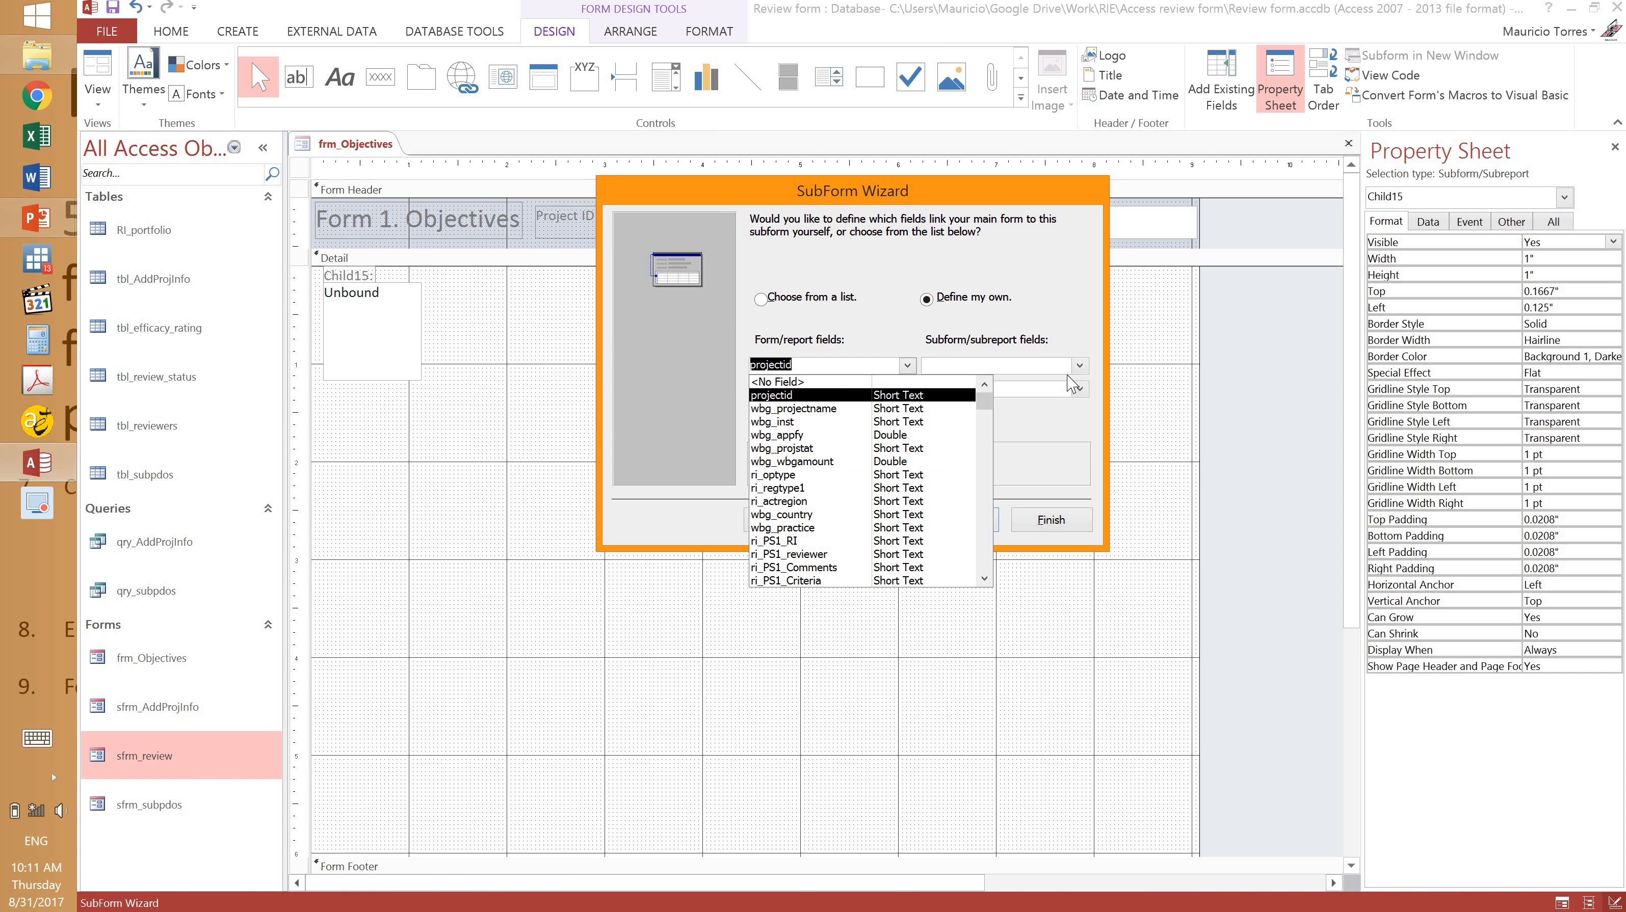
{"action": "left_click", "coordinate": [1040, 366]}
{"action": "left_click", "coordinate": [942, 394]}
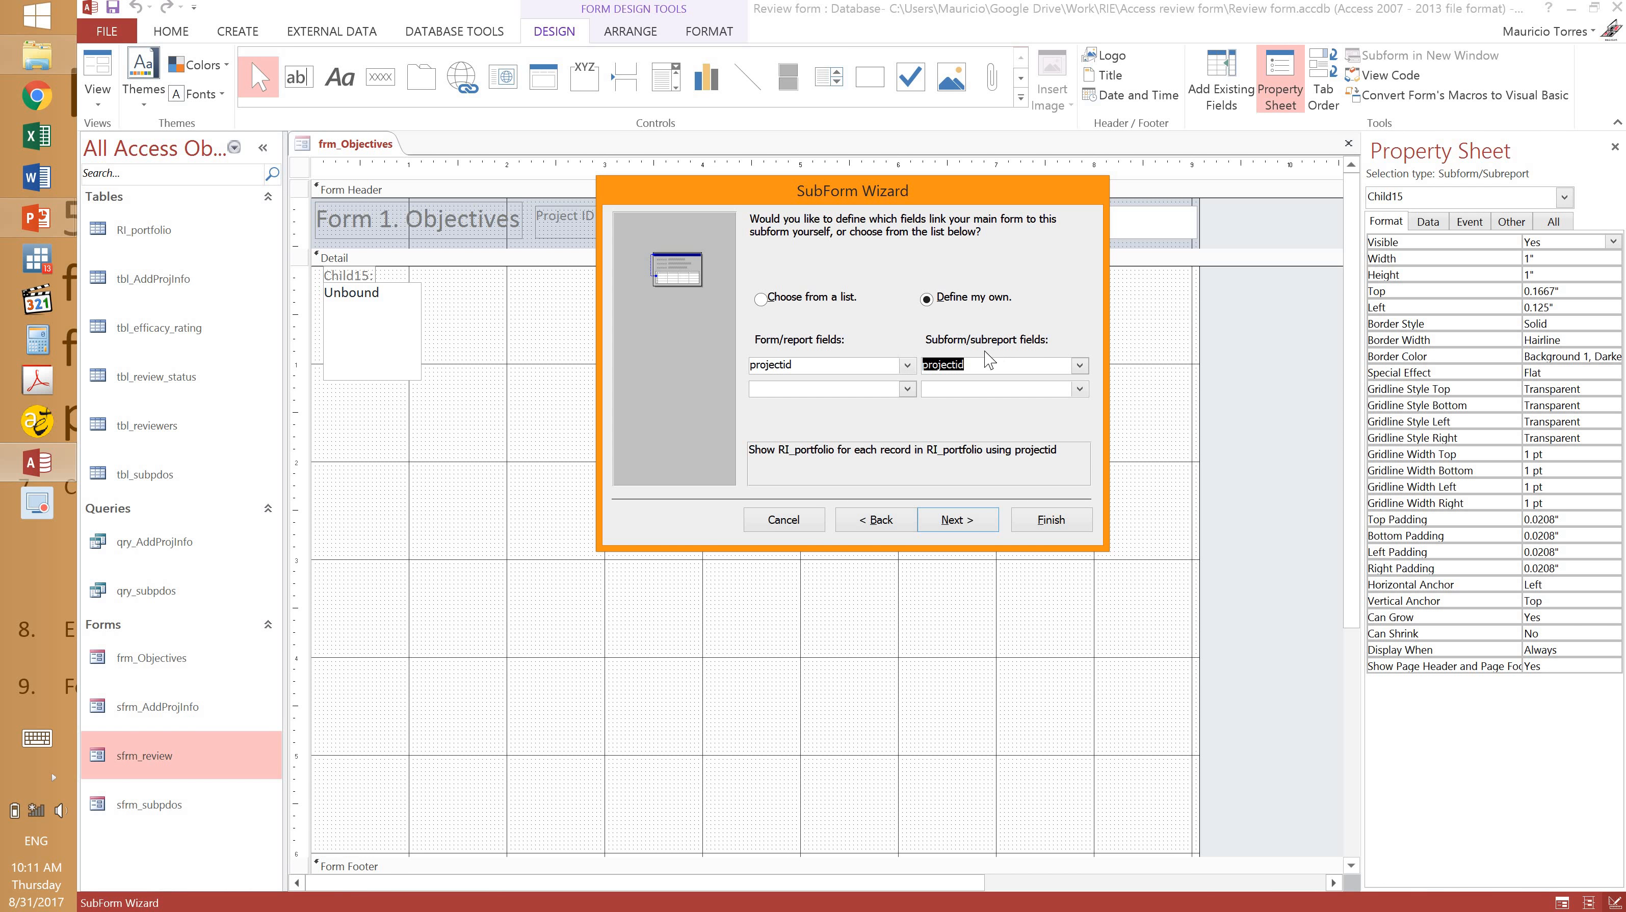
{"action": "left_click", "coordinate": [979, 521]}
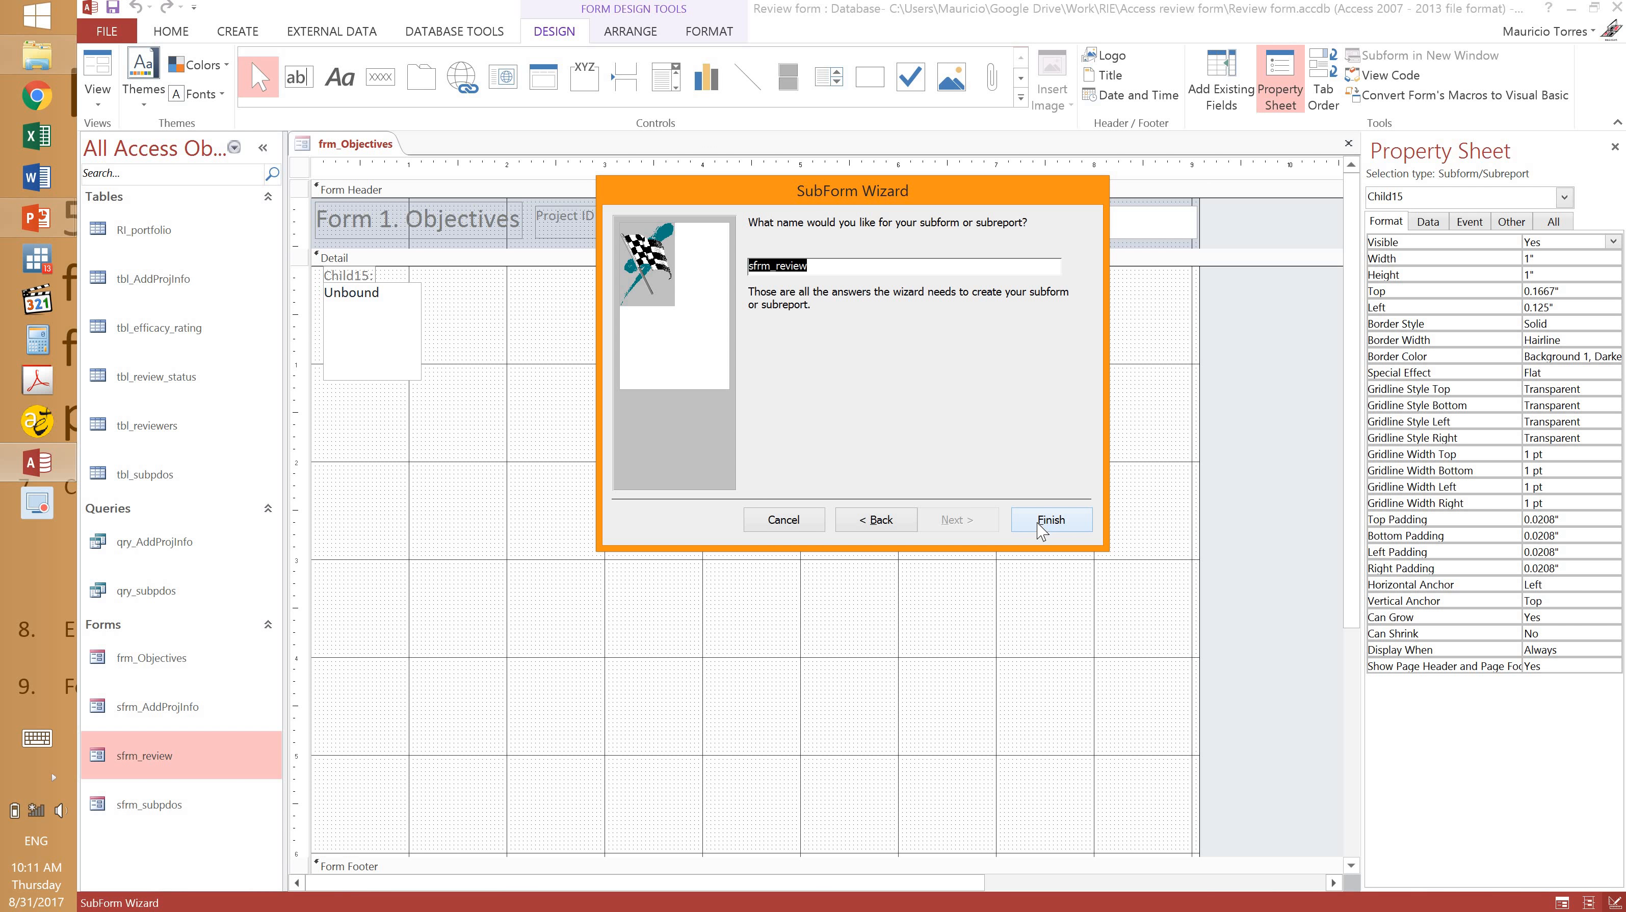
{"action": "left_click", "coordinate": [1050, 520]}
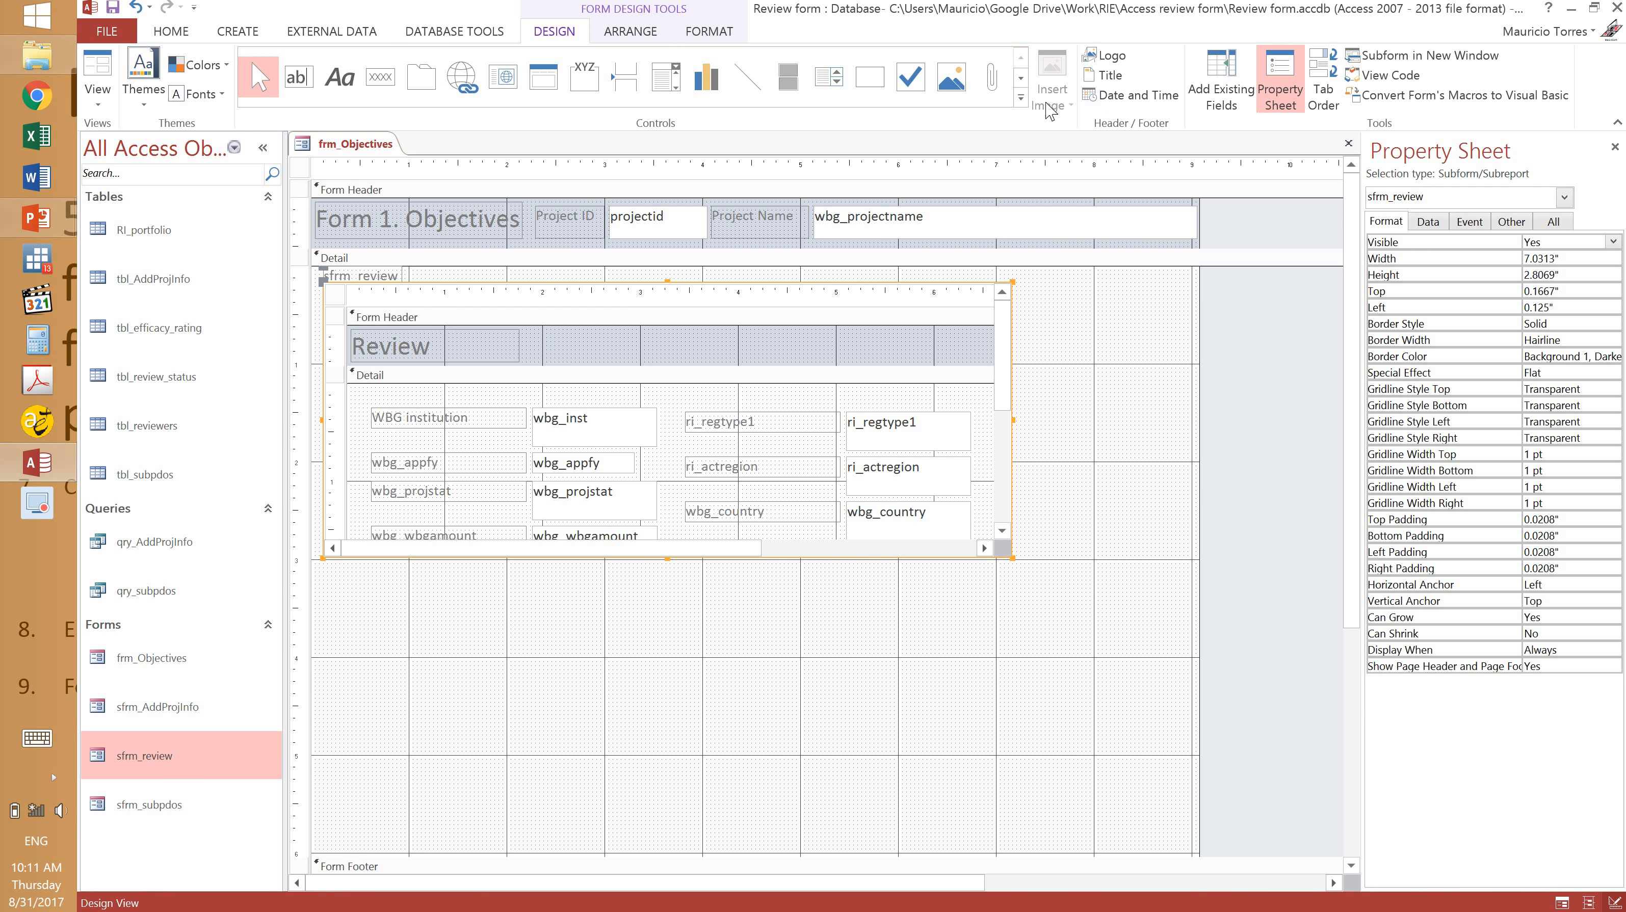
Insert a subform control directly below the sfrm_review subform, using the existing form sfrm_AddProjInfo as its source.
{"action": "left_click", "coordinate": [1020, 77]}
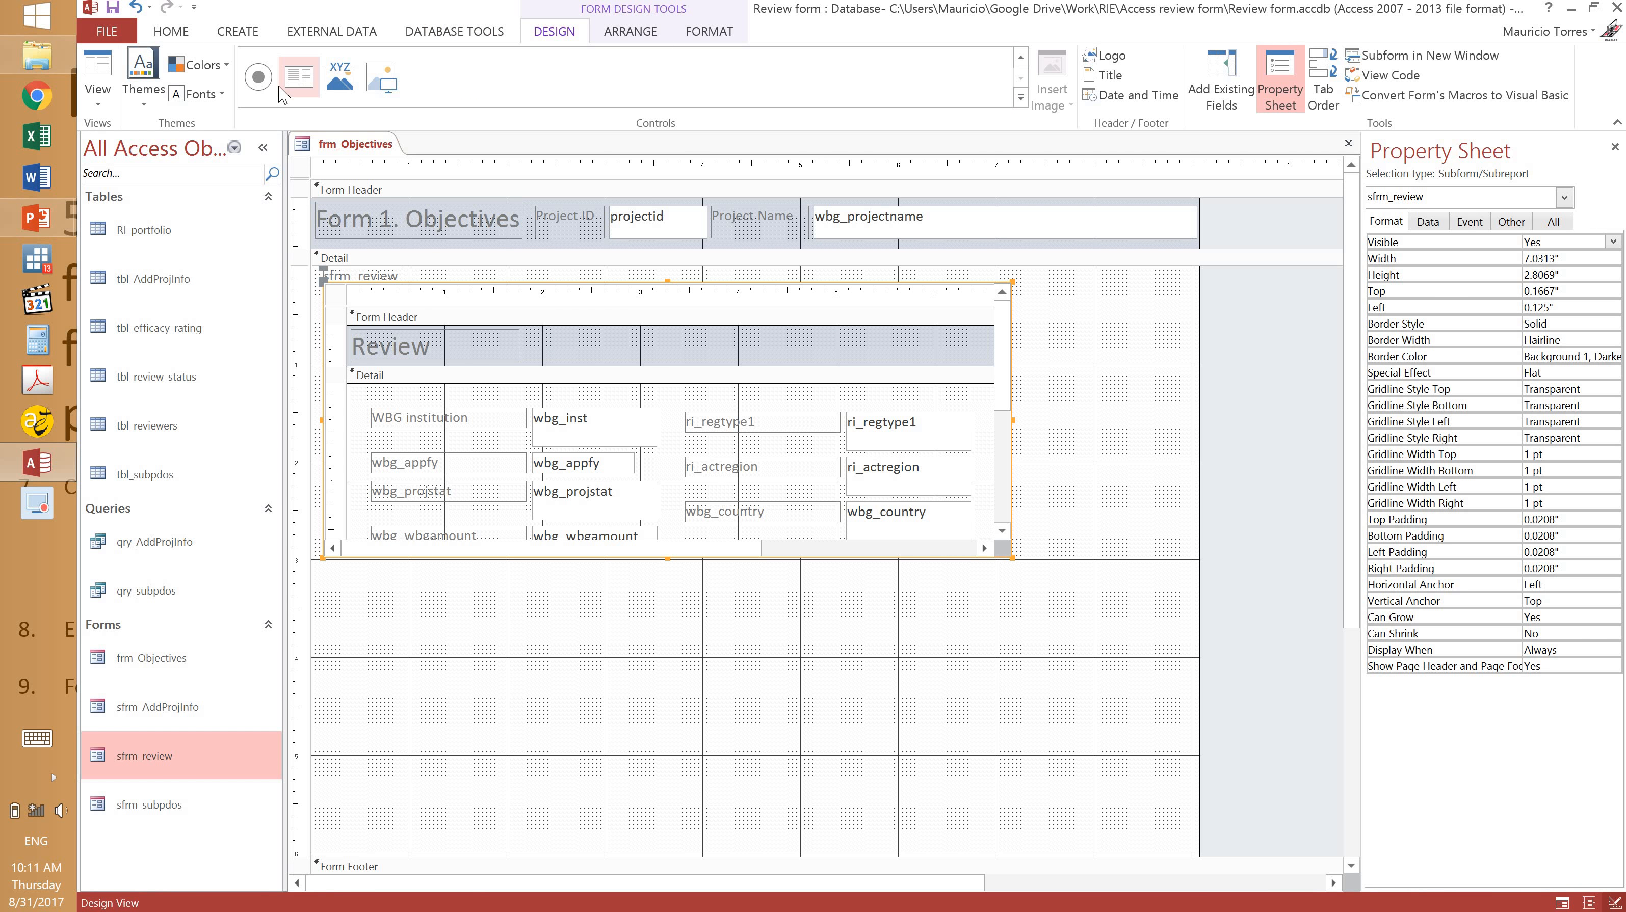
{"action": "left_click", "coordinate": [300, 90]}
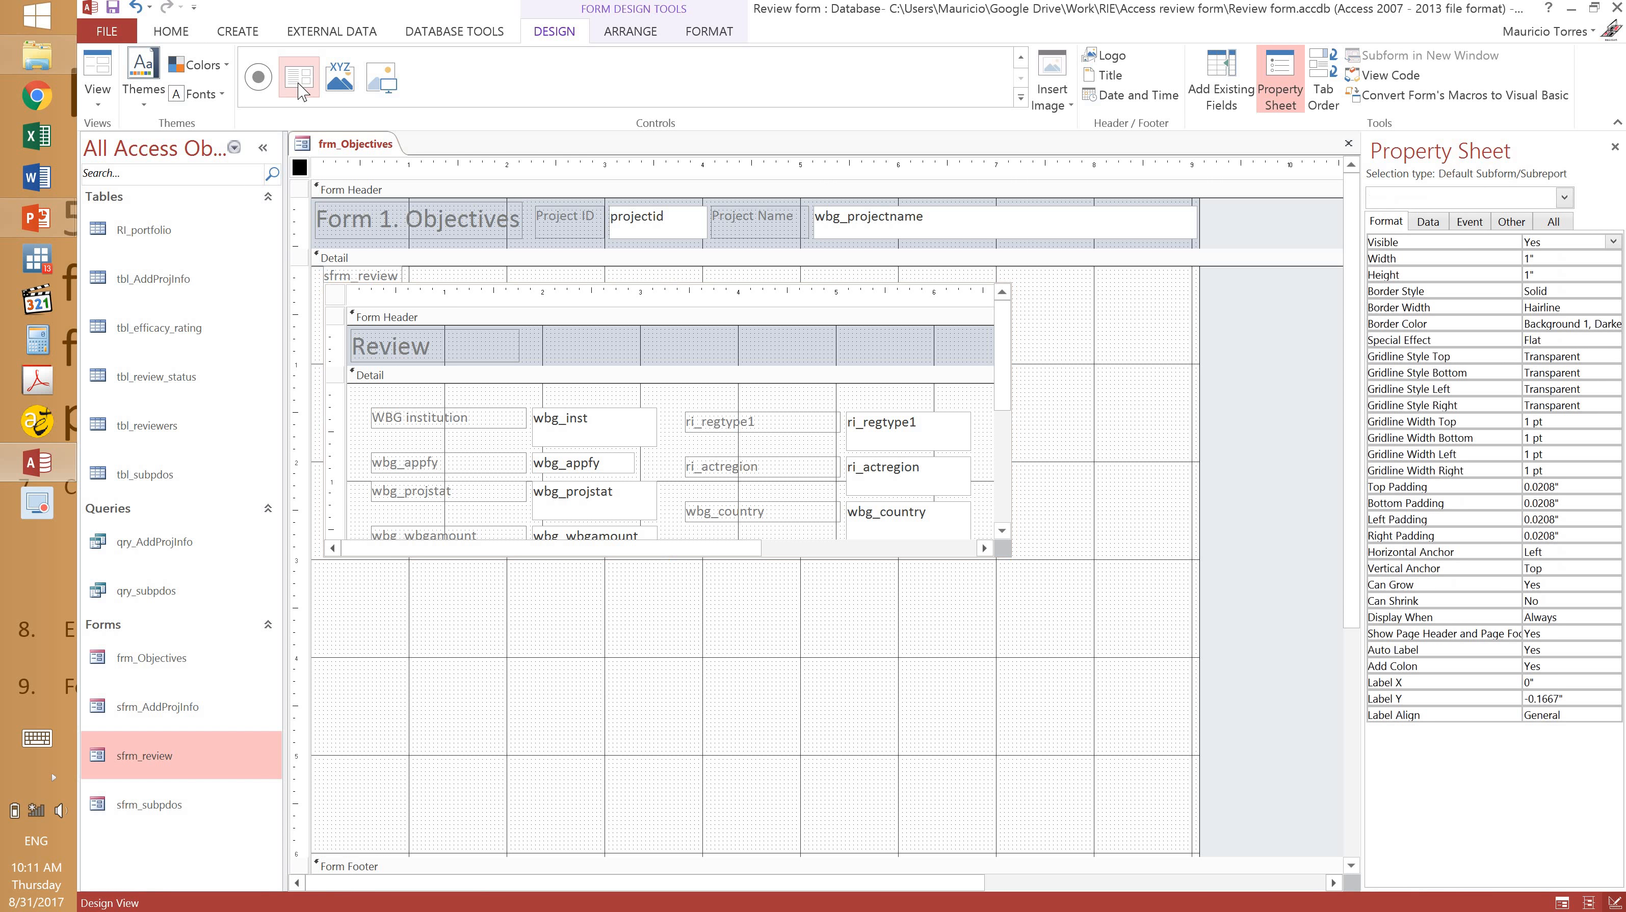
{"action": "left_click", "coordinate": [323, 572]}
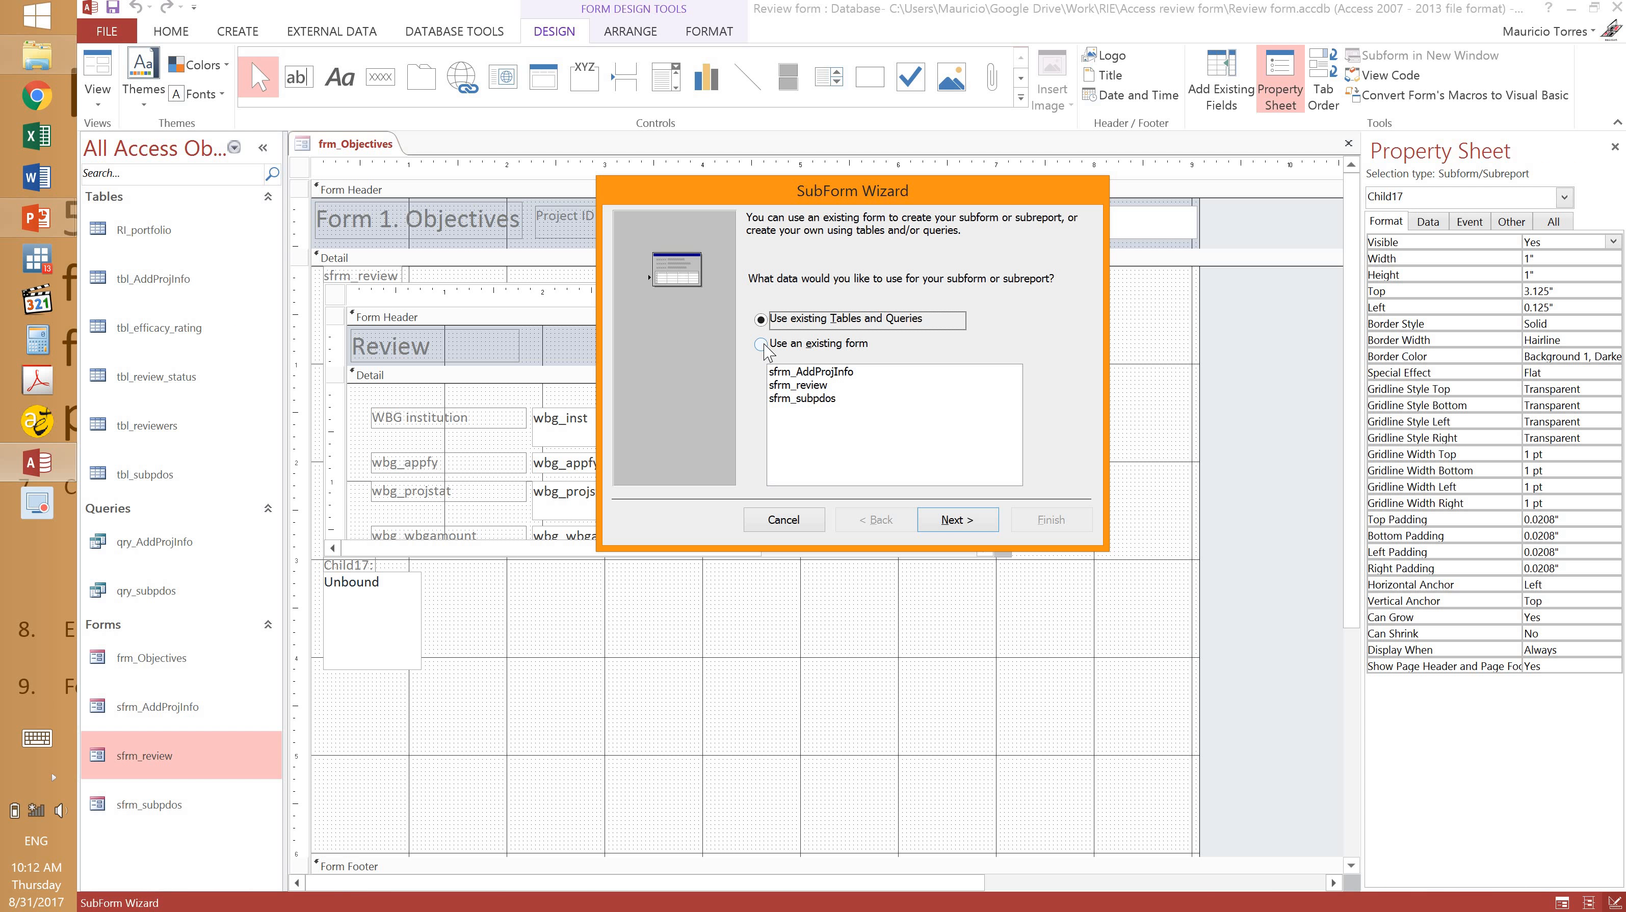
{"action": "left_click", "coordinate": [762, 345]}
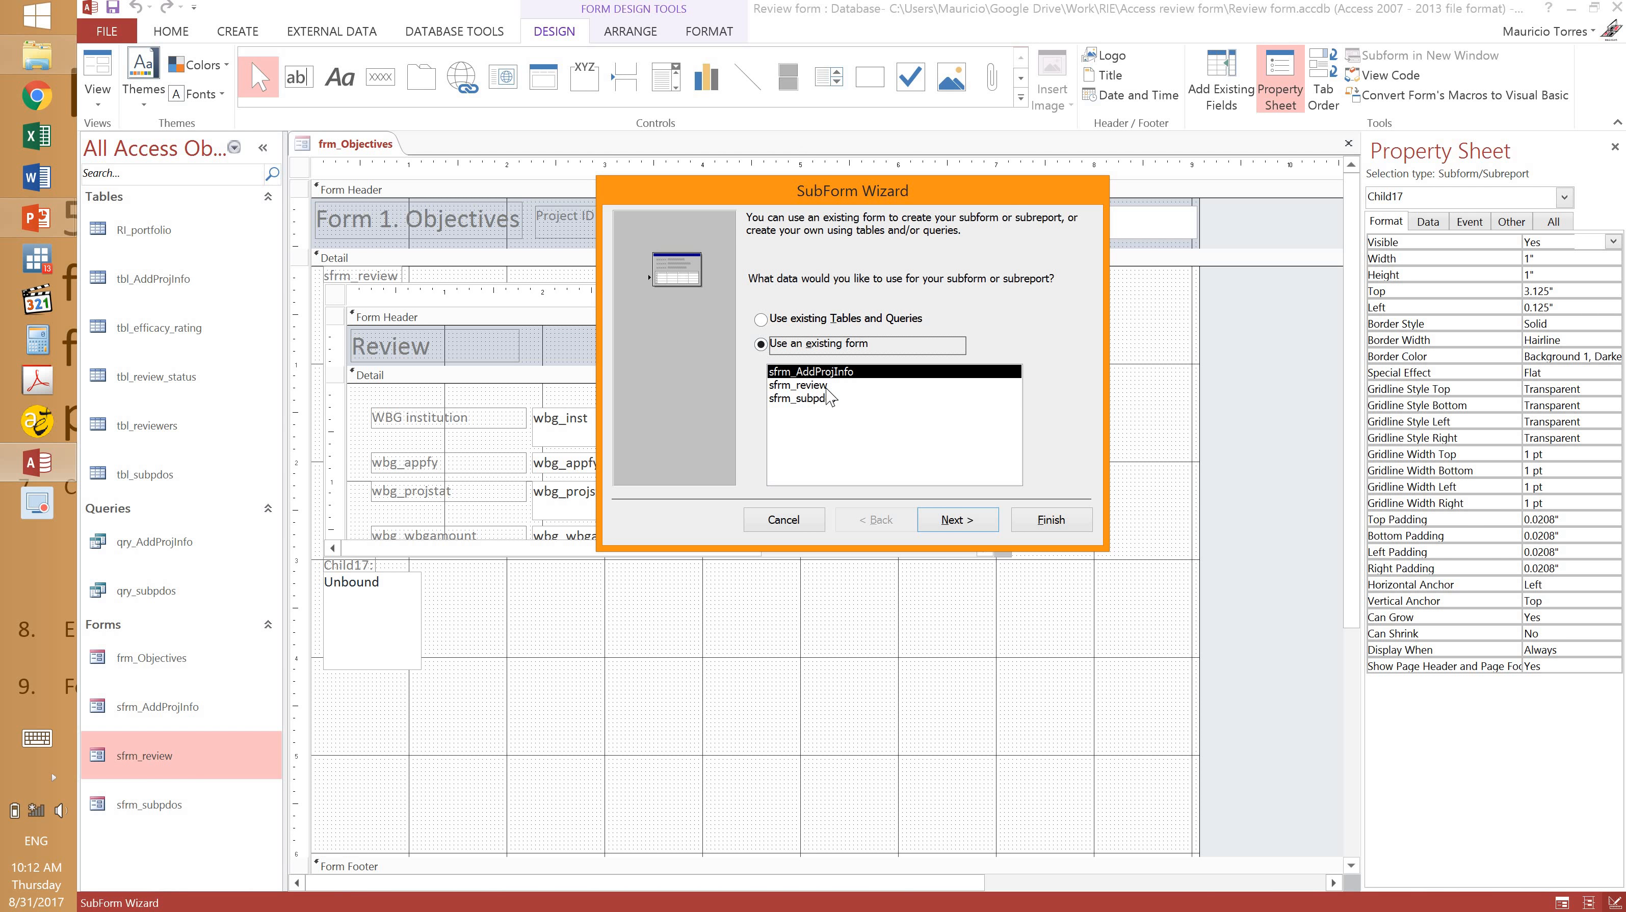
{"action": "left_click", "coordinate": [955, 520]}
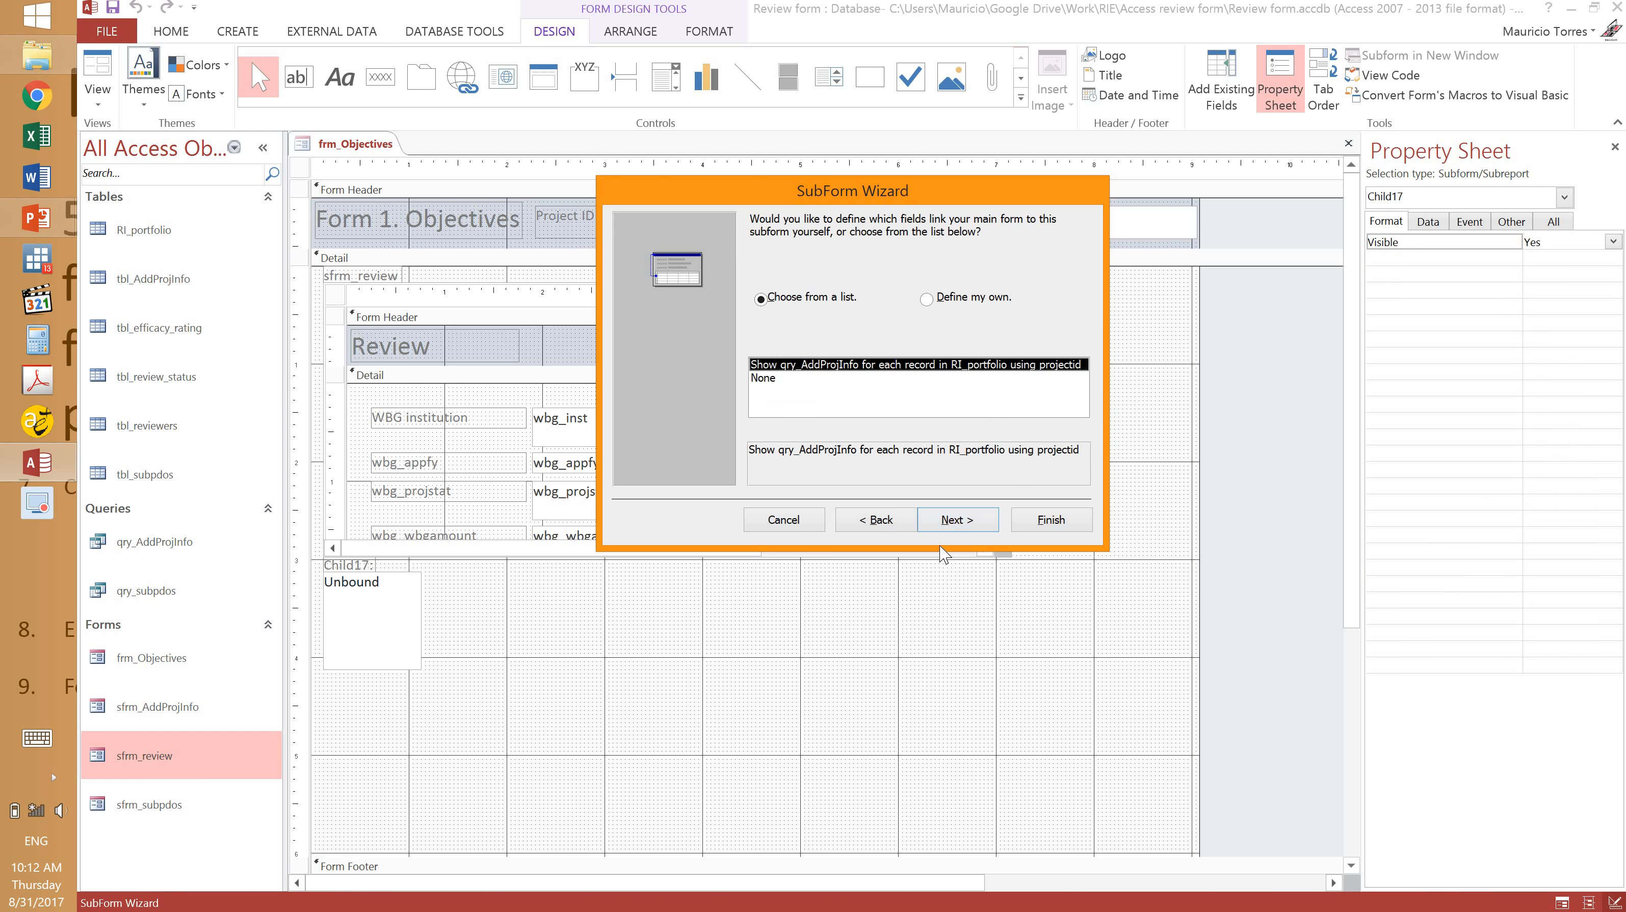
Define a custom link on projectid between the main form and the new subform, and finish it with the name sfrm_AddProjInfo.
{"action": "left_click", "coordinate": [927, 300]}
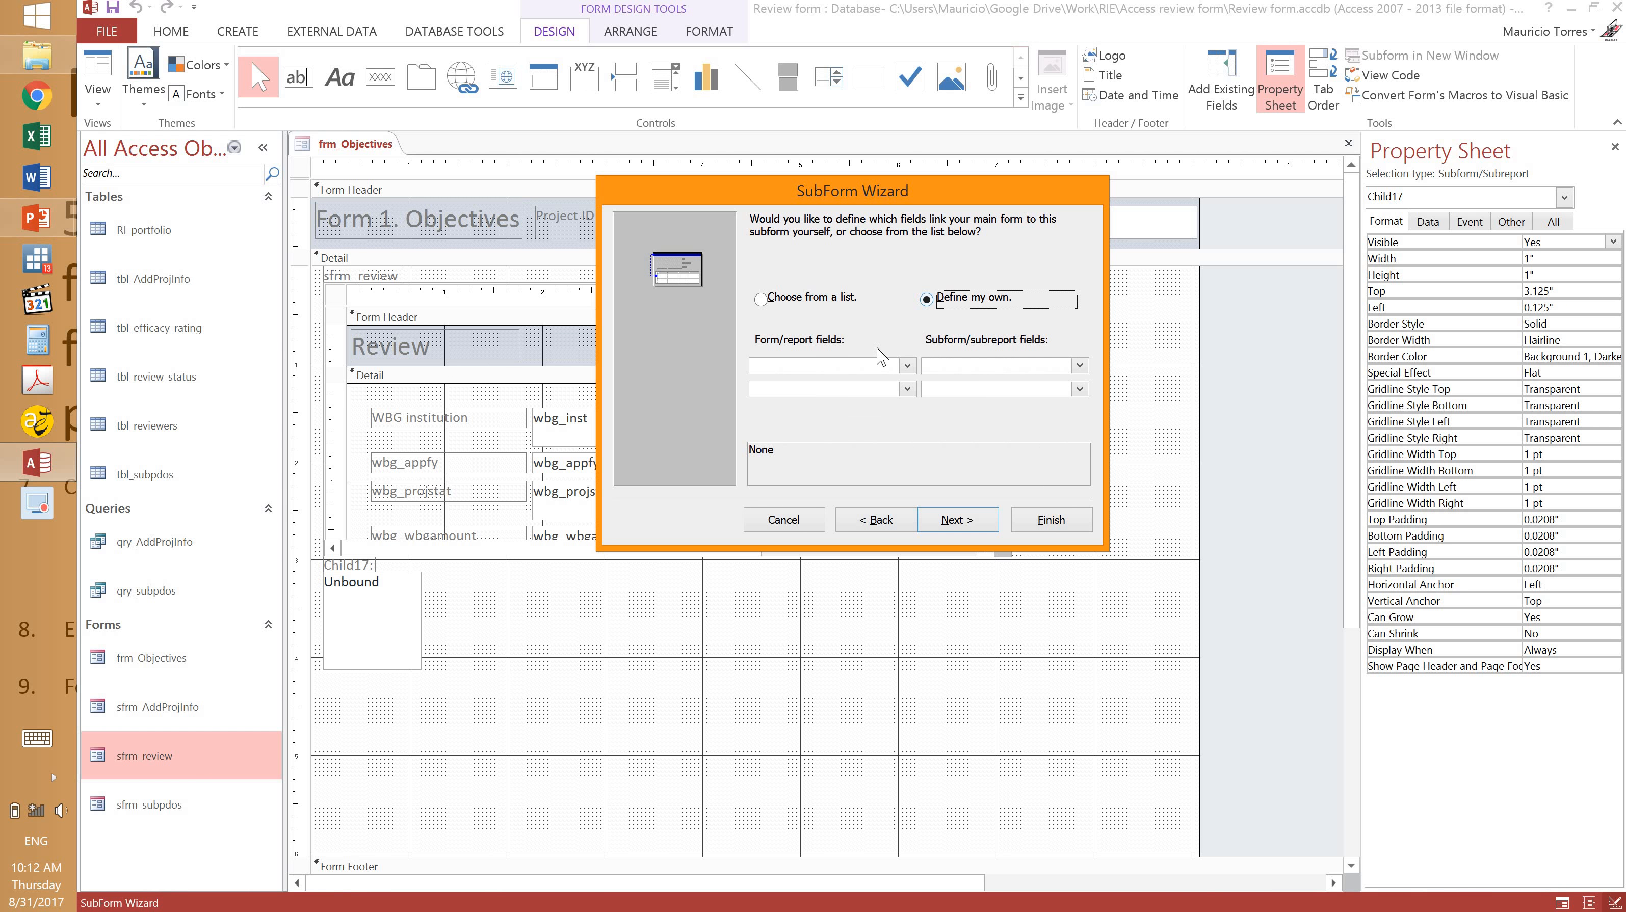
{"action": "left_click", "coordinate": [907, 365]}
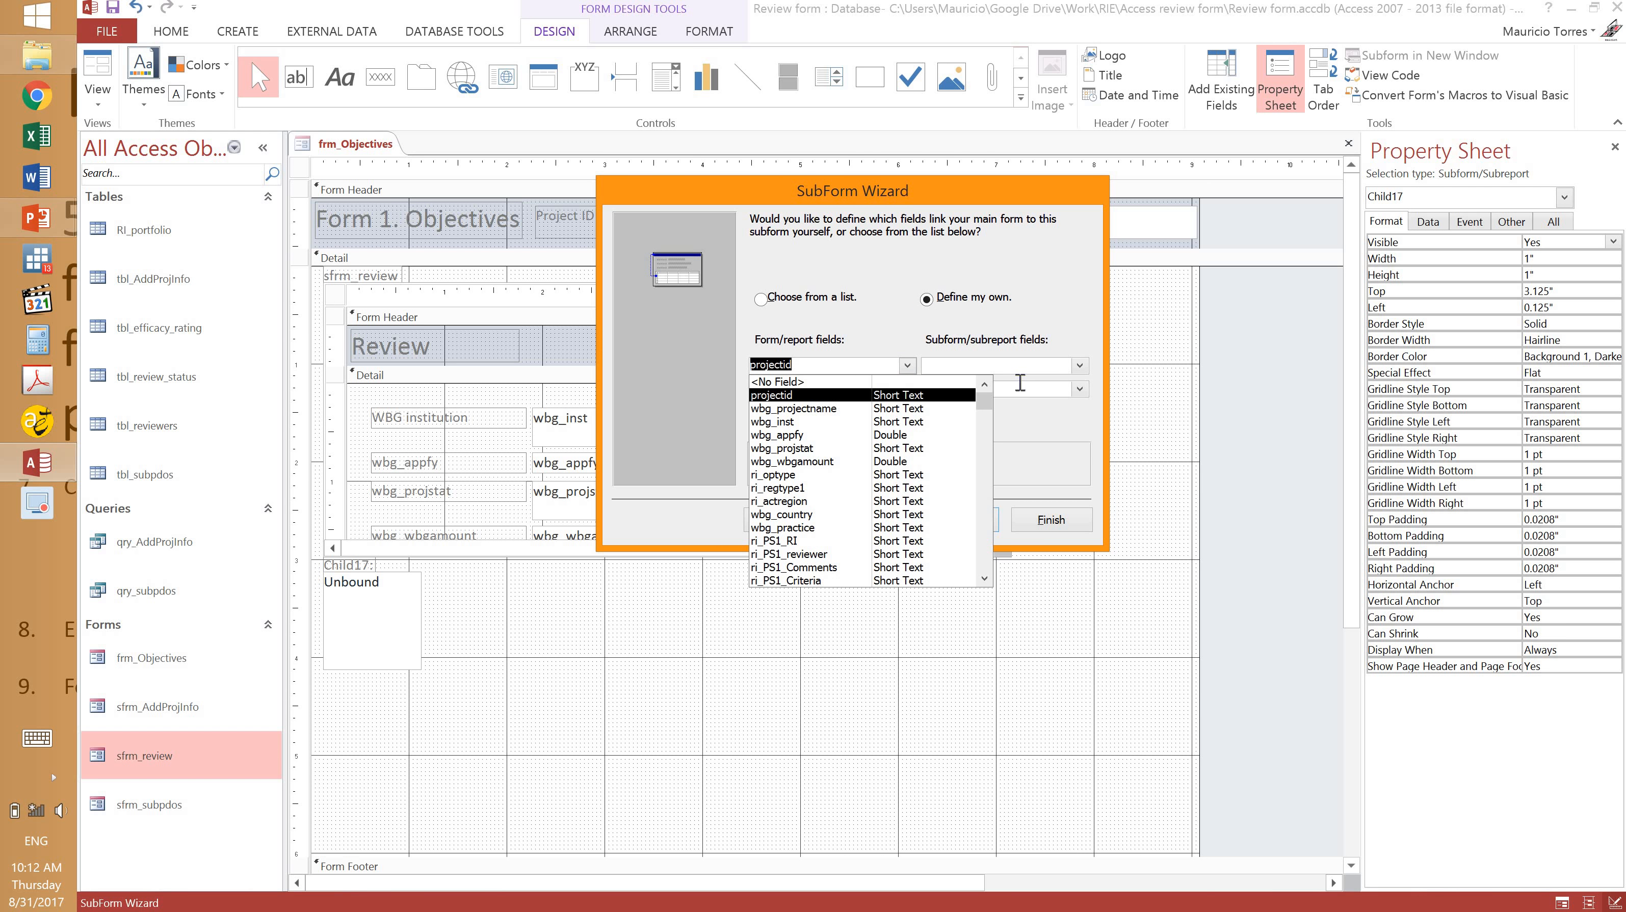
{"action": "left_click", "coordinate": [1072, 366]}
{"action": "left_click", "coordinate": [1079, 366]}
{"action": "left_click", "coordinate": [958, 395]}
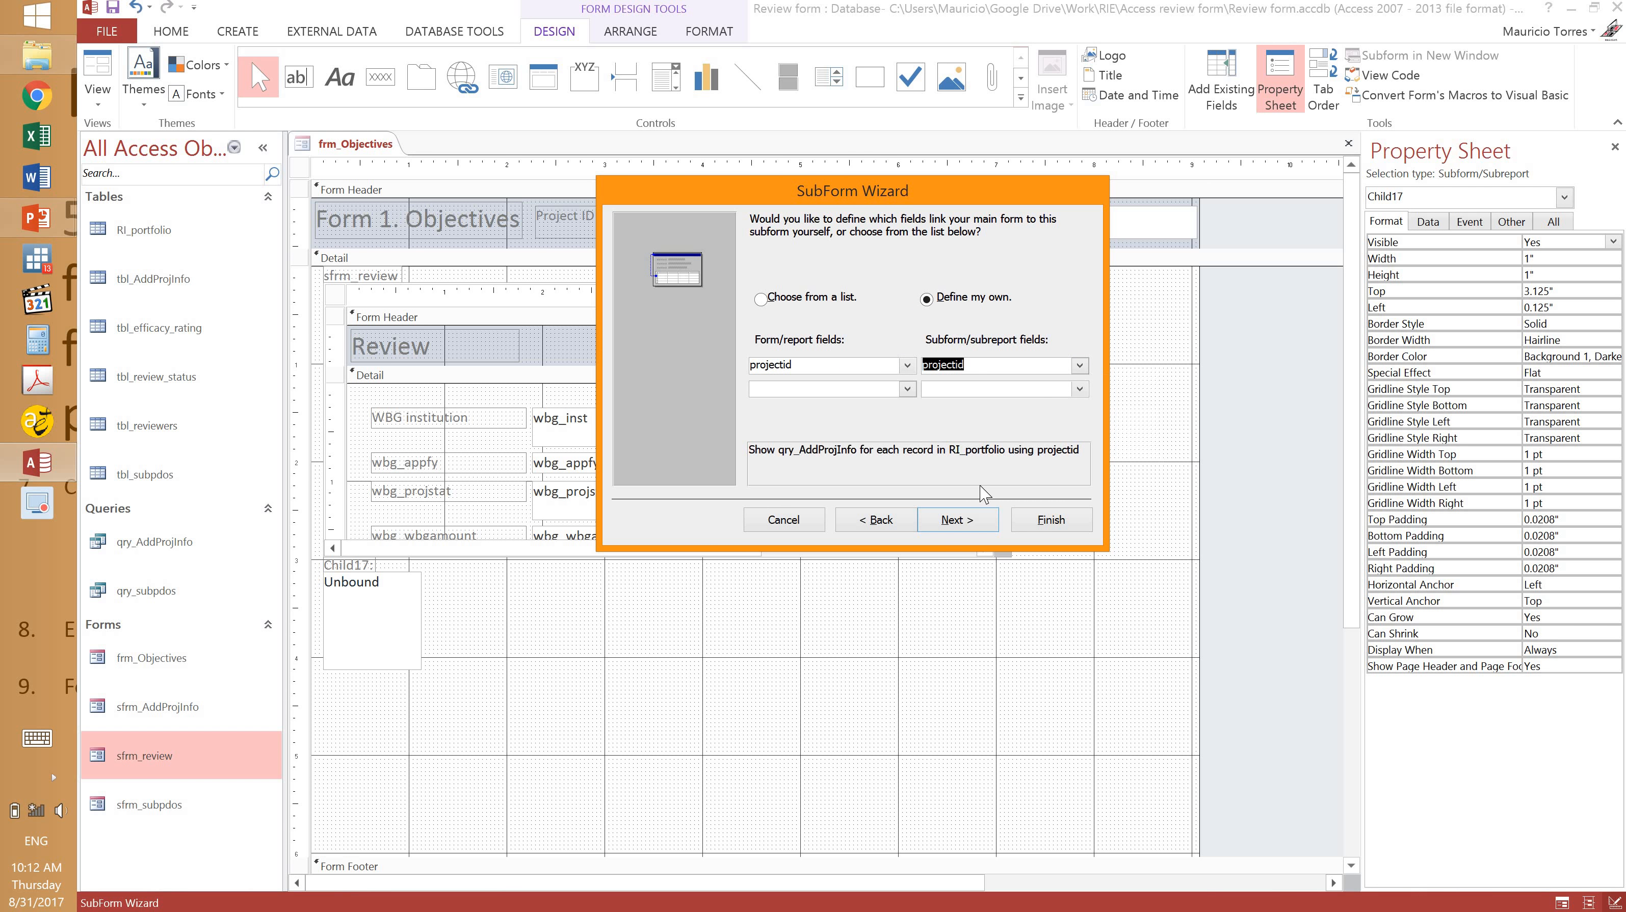
{"action": "left_click", "coordinate": [972, 519]}
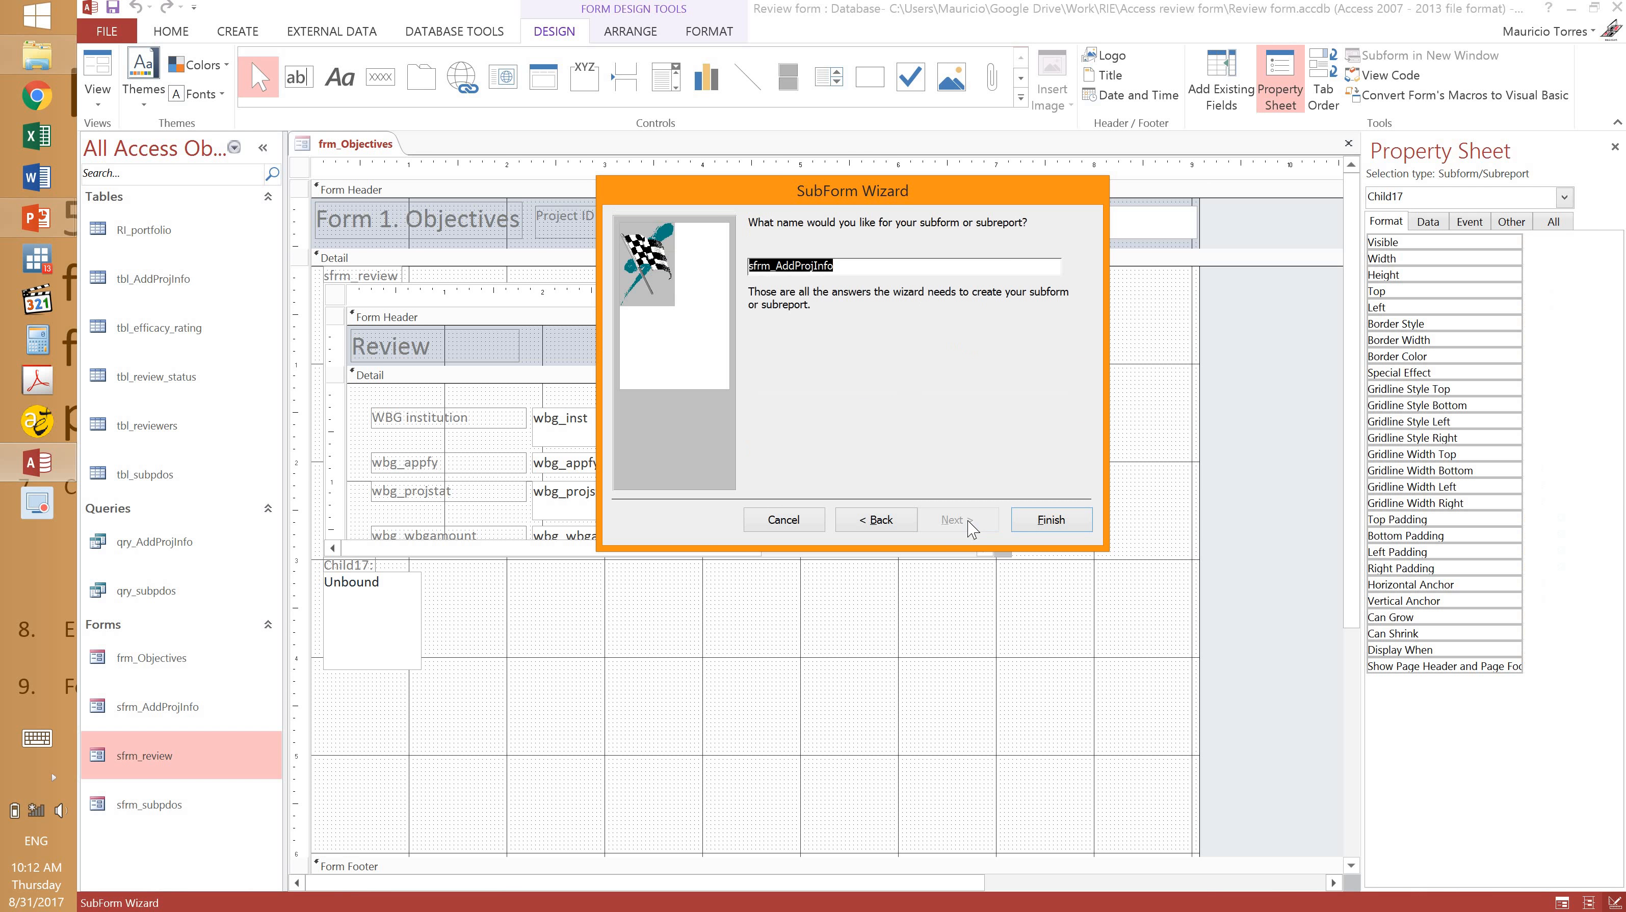
{"action": "left_click", "coordinate": [1051, 520]}
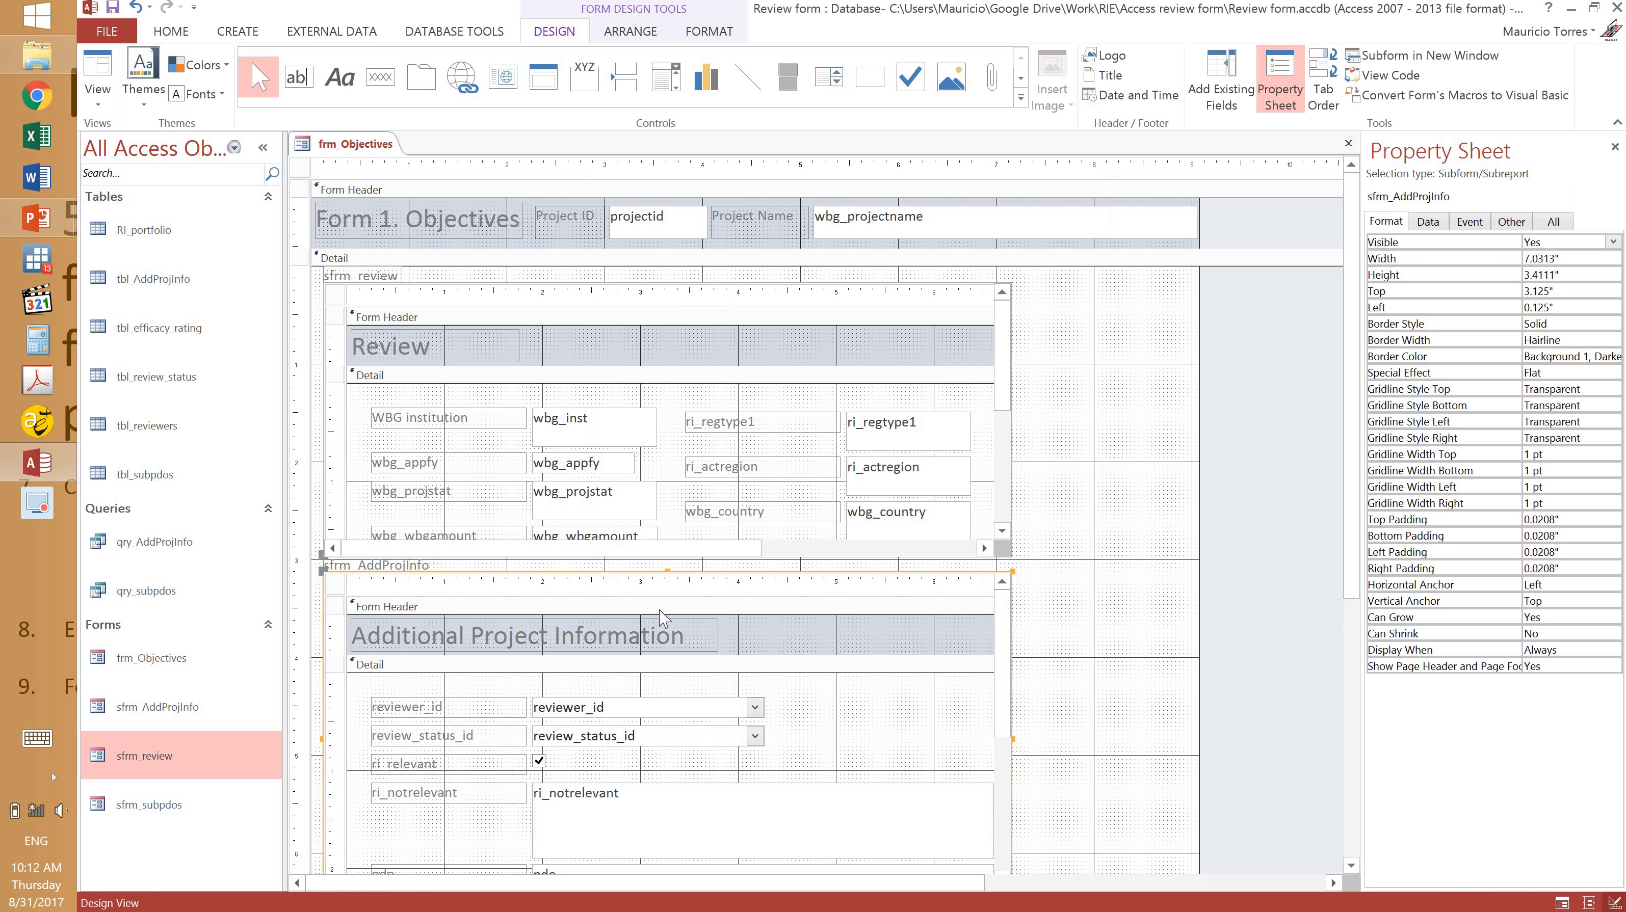
Extend the Detail section to about 8.6 inches high and insert a subform below sfrm_AddProjInfo based on the existing form sfrm_subpdos.
{"action": "left_click_drag", "start_coordinate": [1349, 497], "coordinate": [1317, 735]}
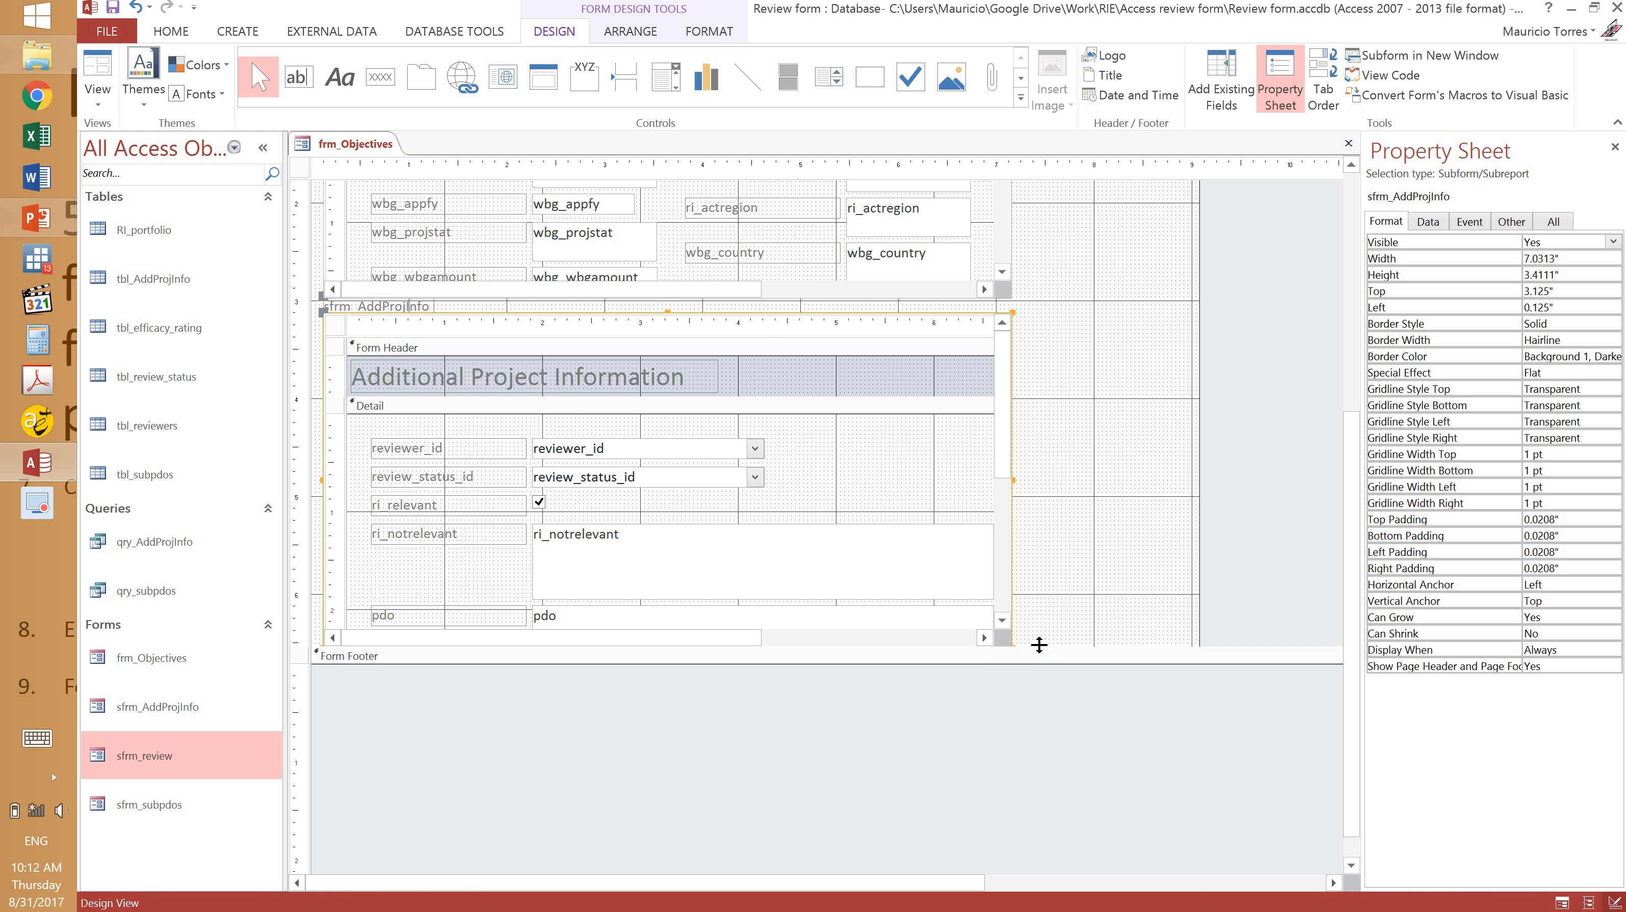
{"action": "left_click_drag", "start_coordinate": [1039, 645], "coordinate": [1024, 856]}
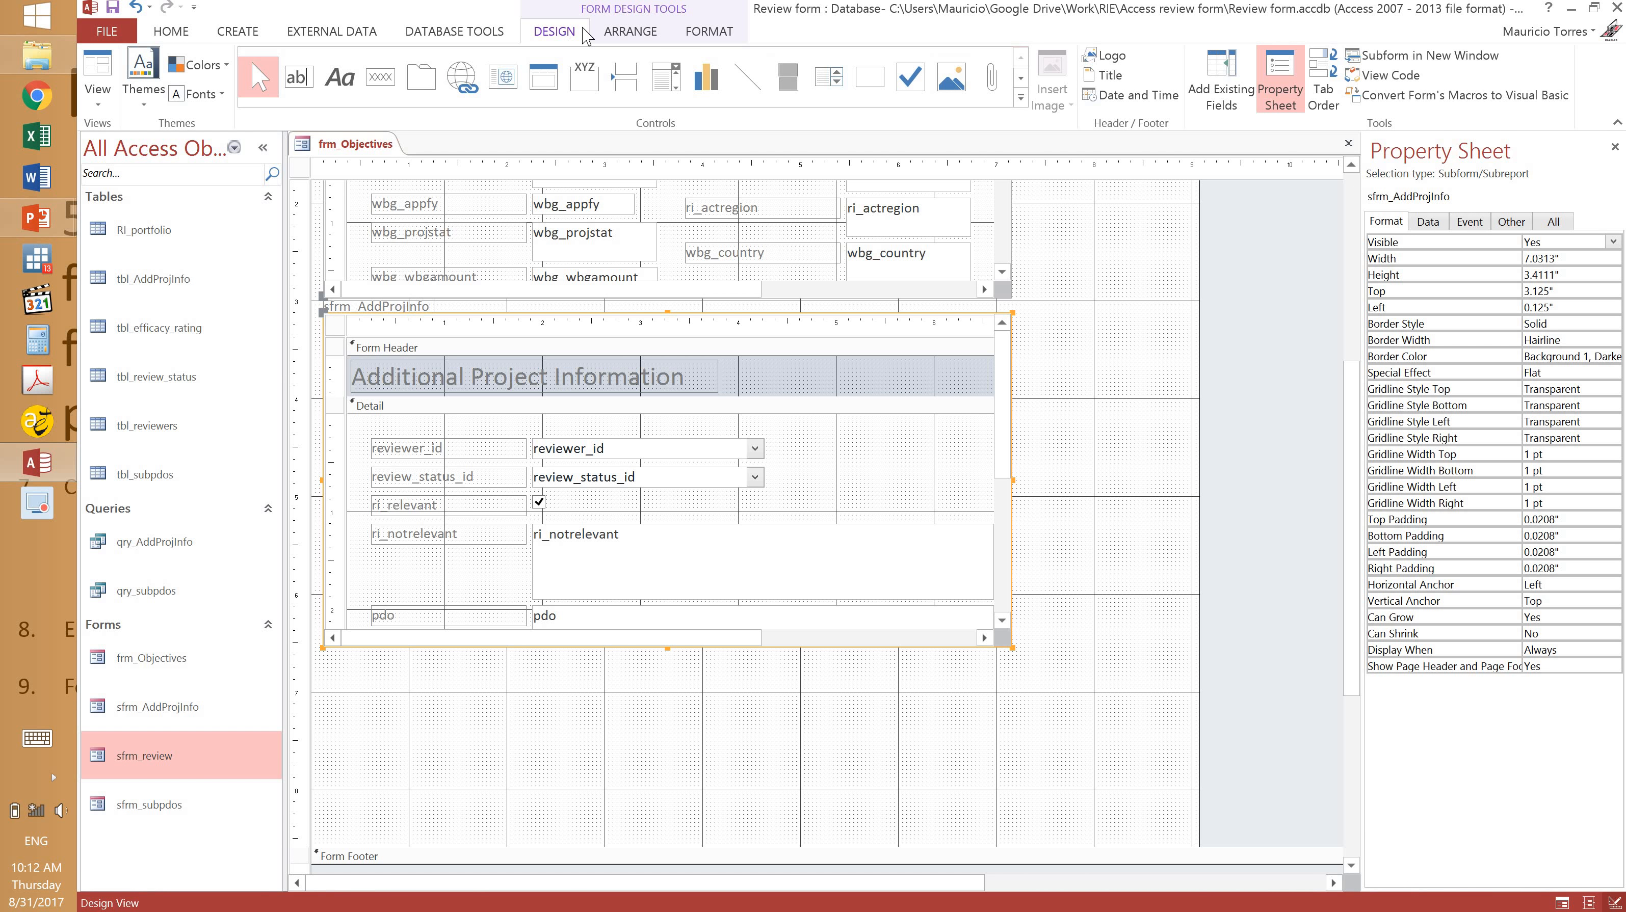
{"action": "left_click", "coordinate": [1020, 78]}
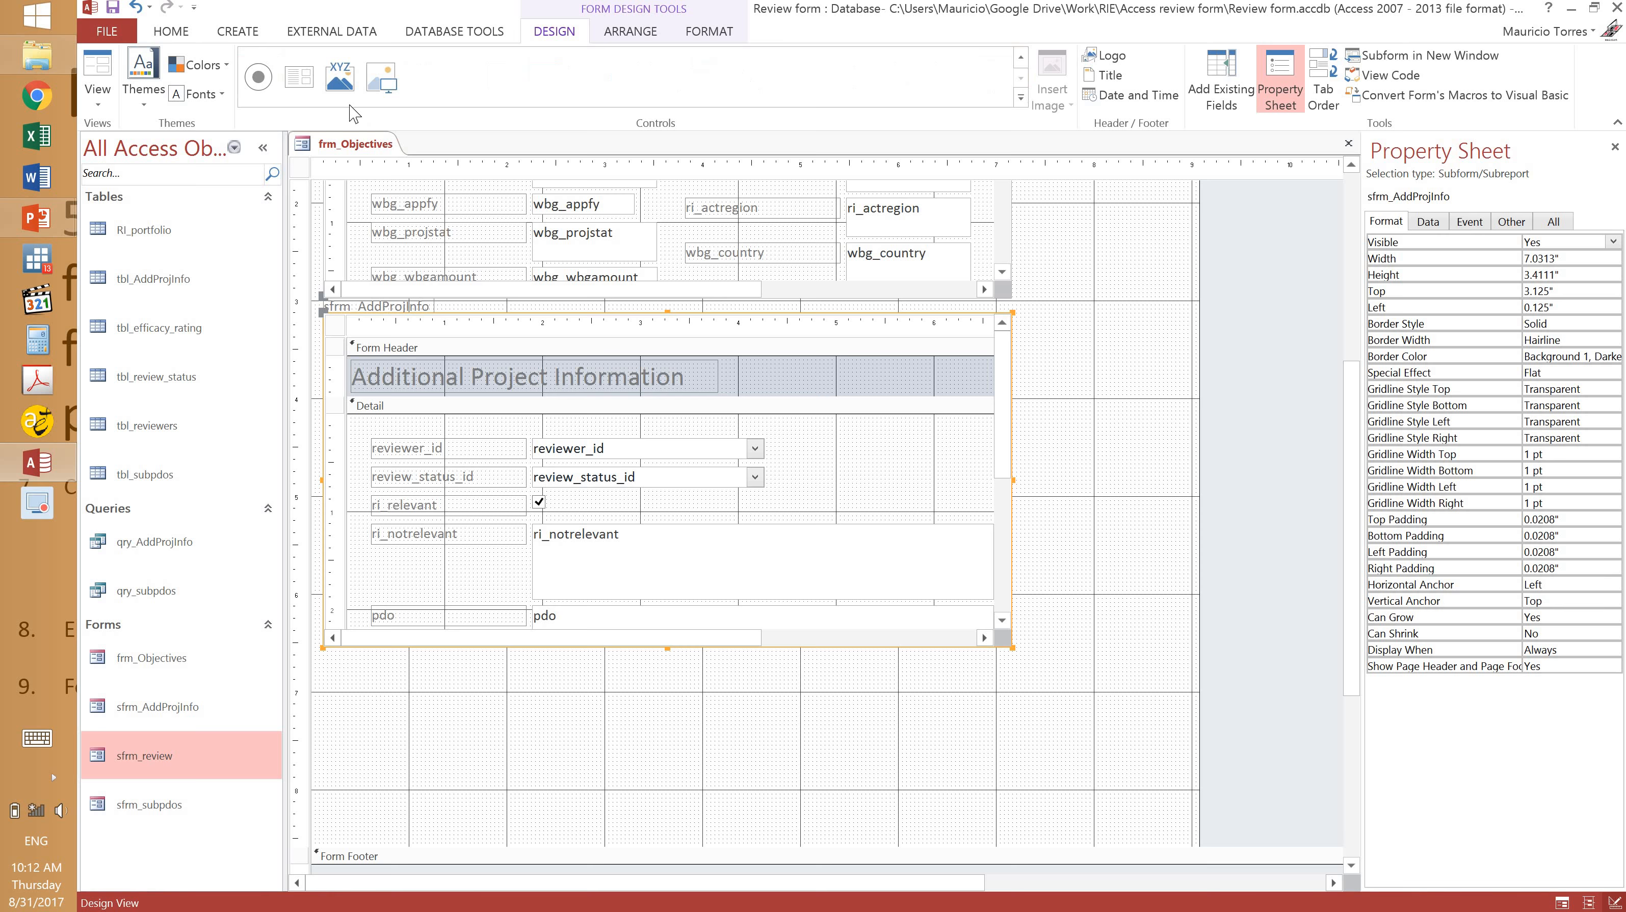
{"action": "left_click", "coordinate": [305, 80]}
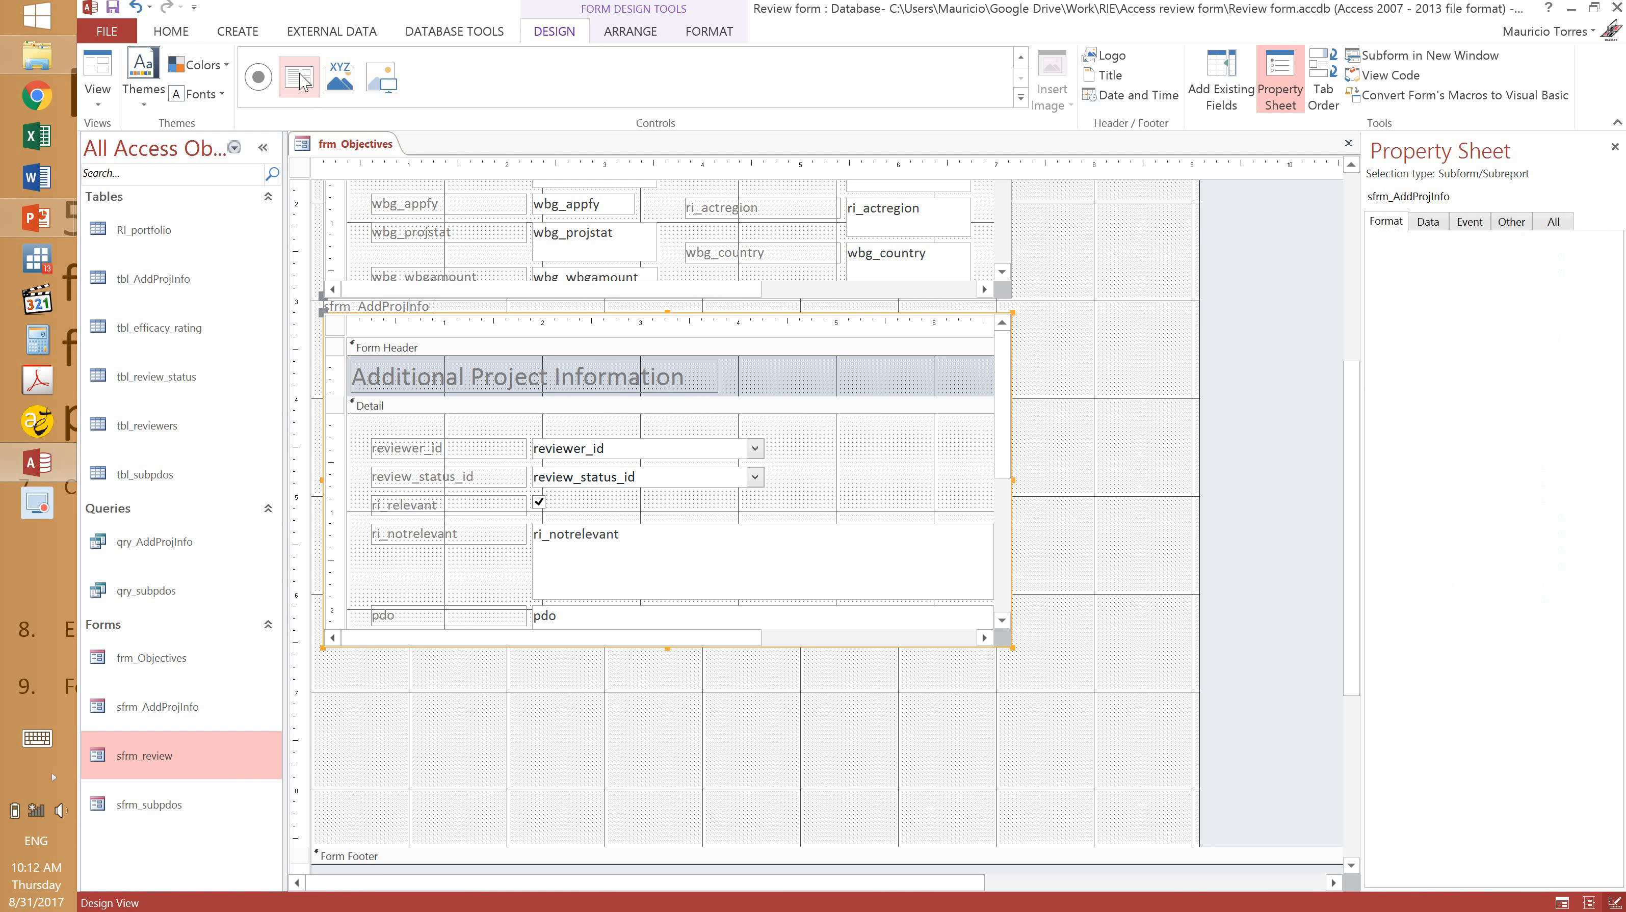
{"action": "left_click", "coordinate": [323, 658]}
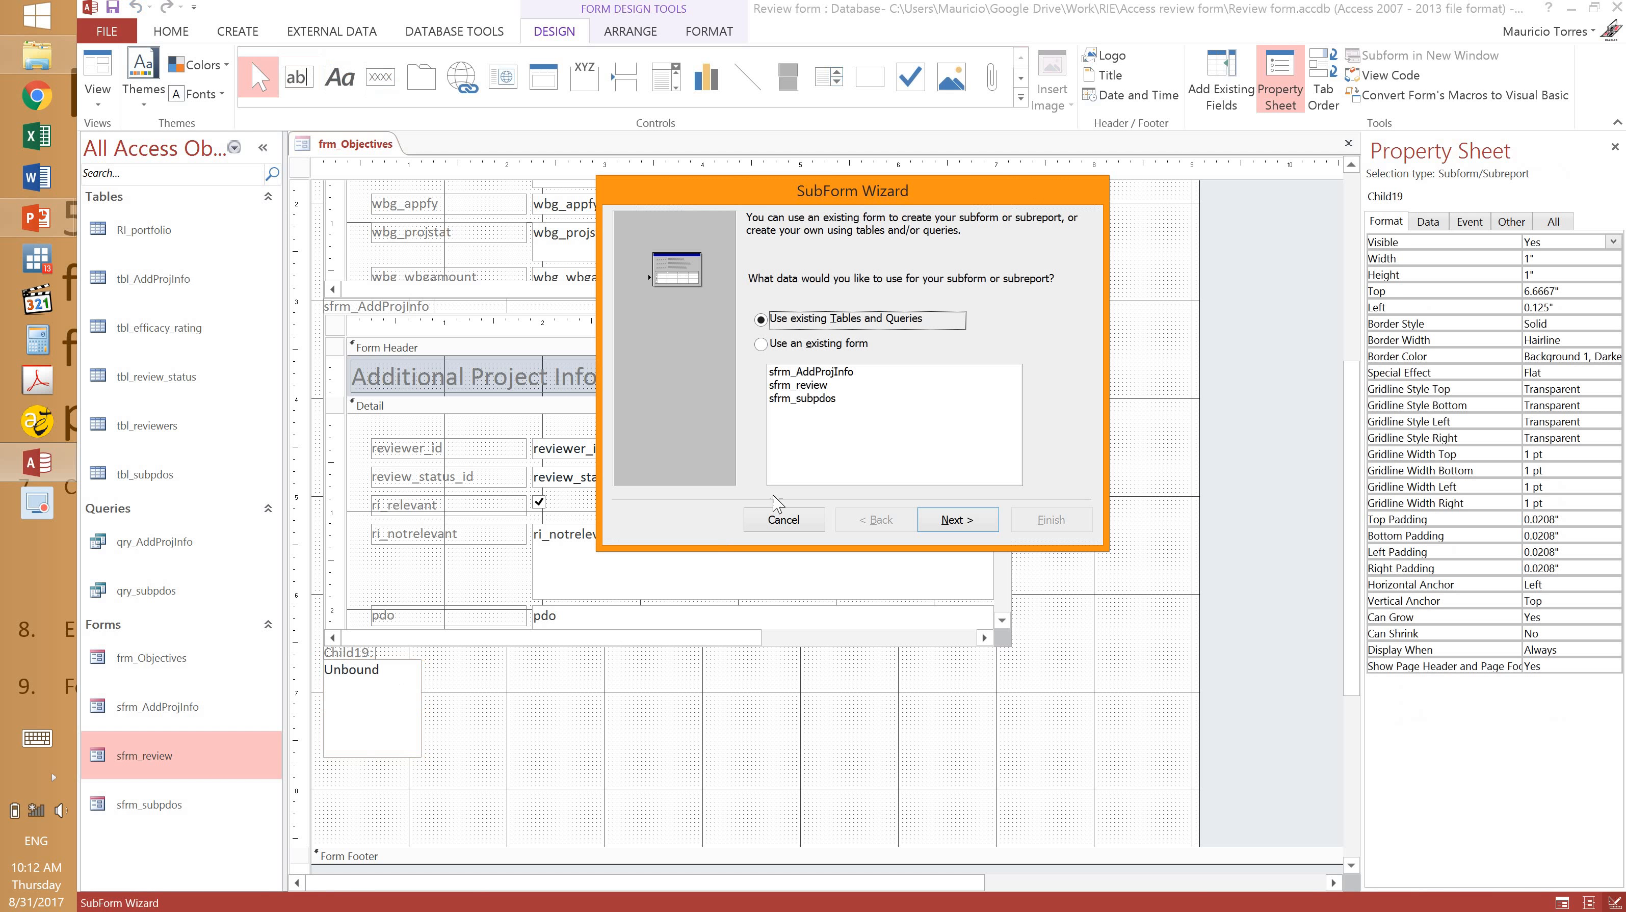
{"action": "left_click", "coordinate": [779, 351]}
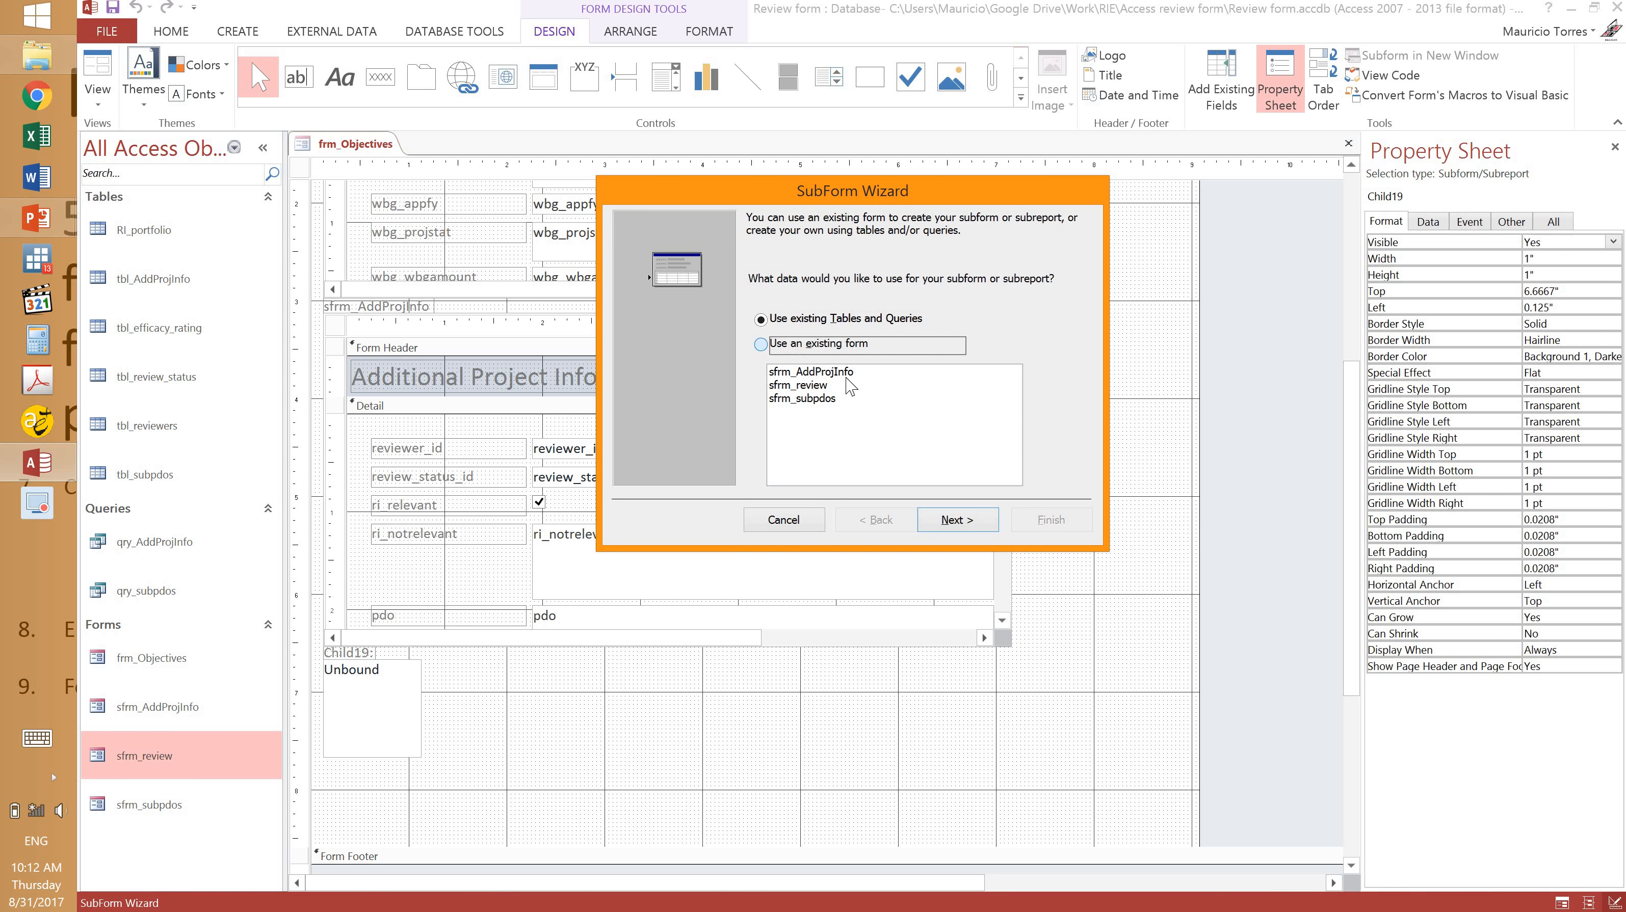
{"action": "left_click", "coordinate": [817, 399]}
{"action": "left_click", "coordinate": [952, 521]}
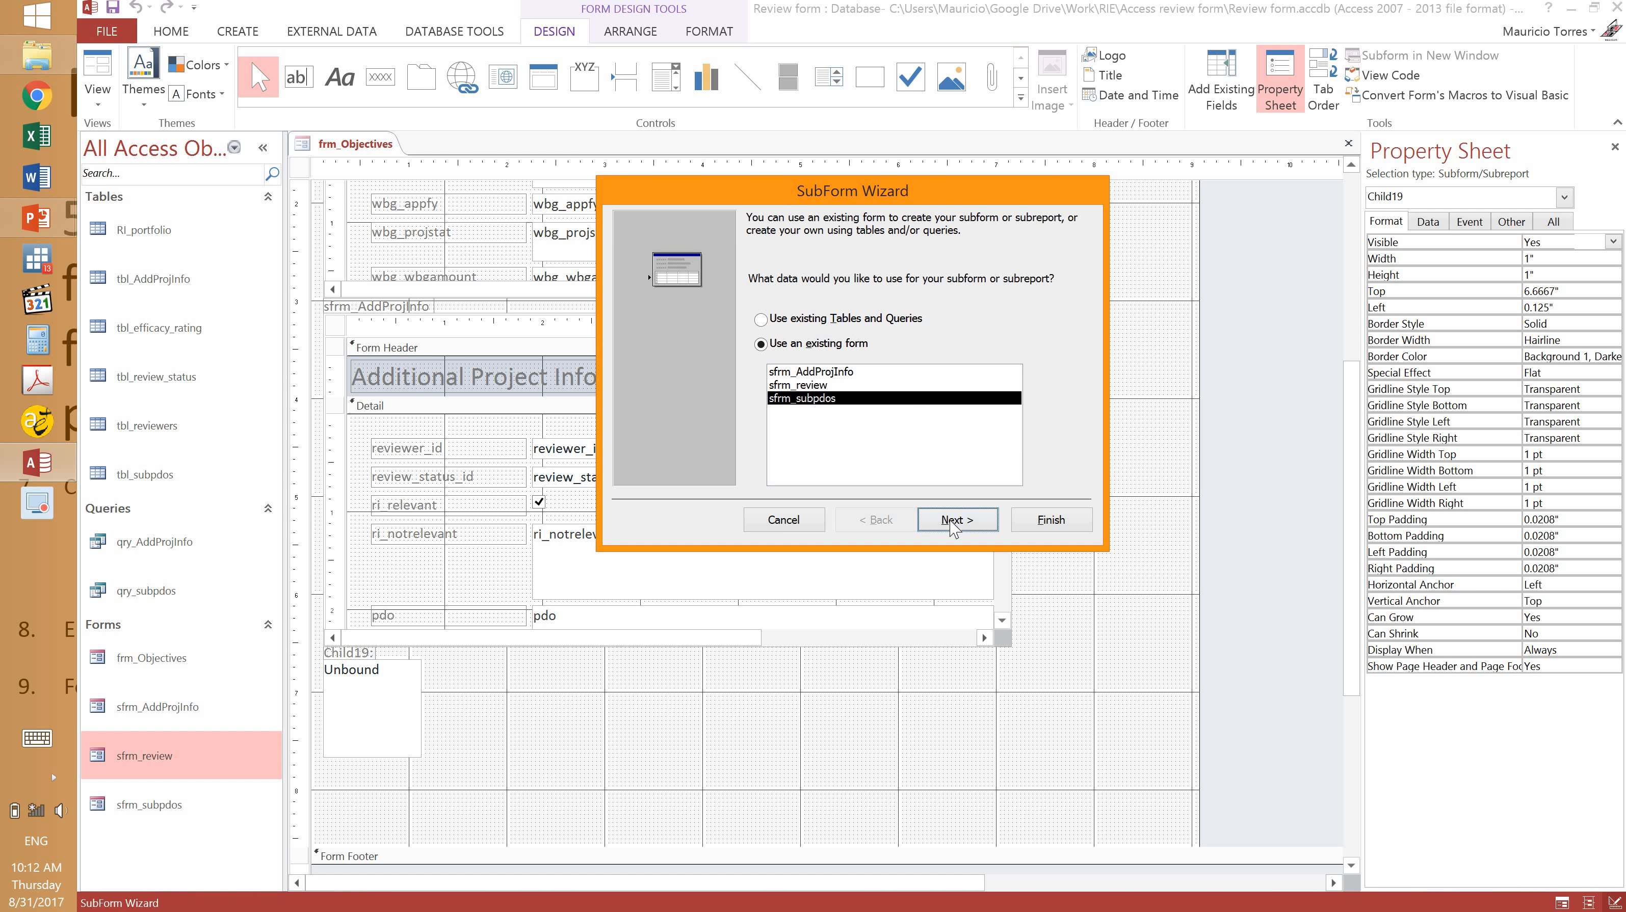
Define a custom link on projectid between the main form and the sfrm_subpdos subform, and finish the wizard with the default name.
{"action": "left_click", "coordinate": [926, 298]}
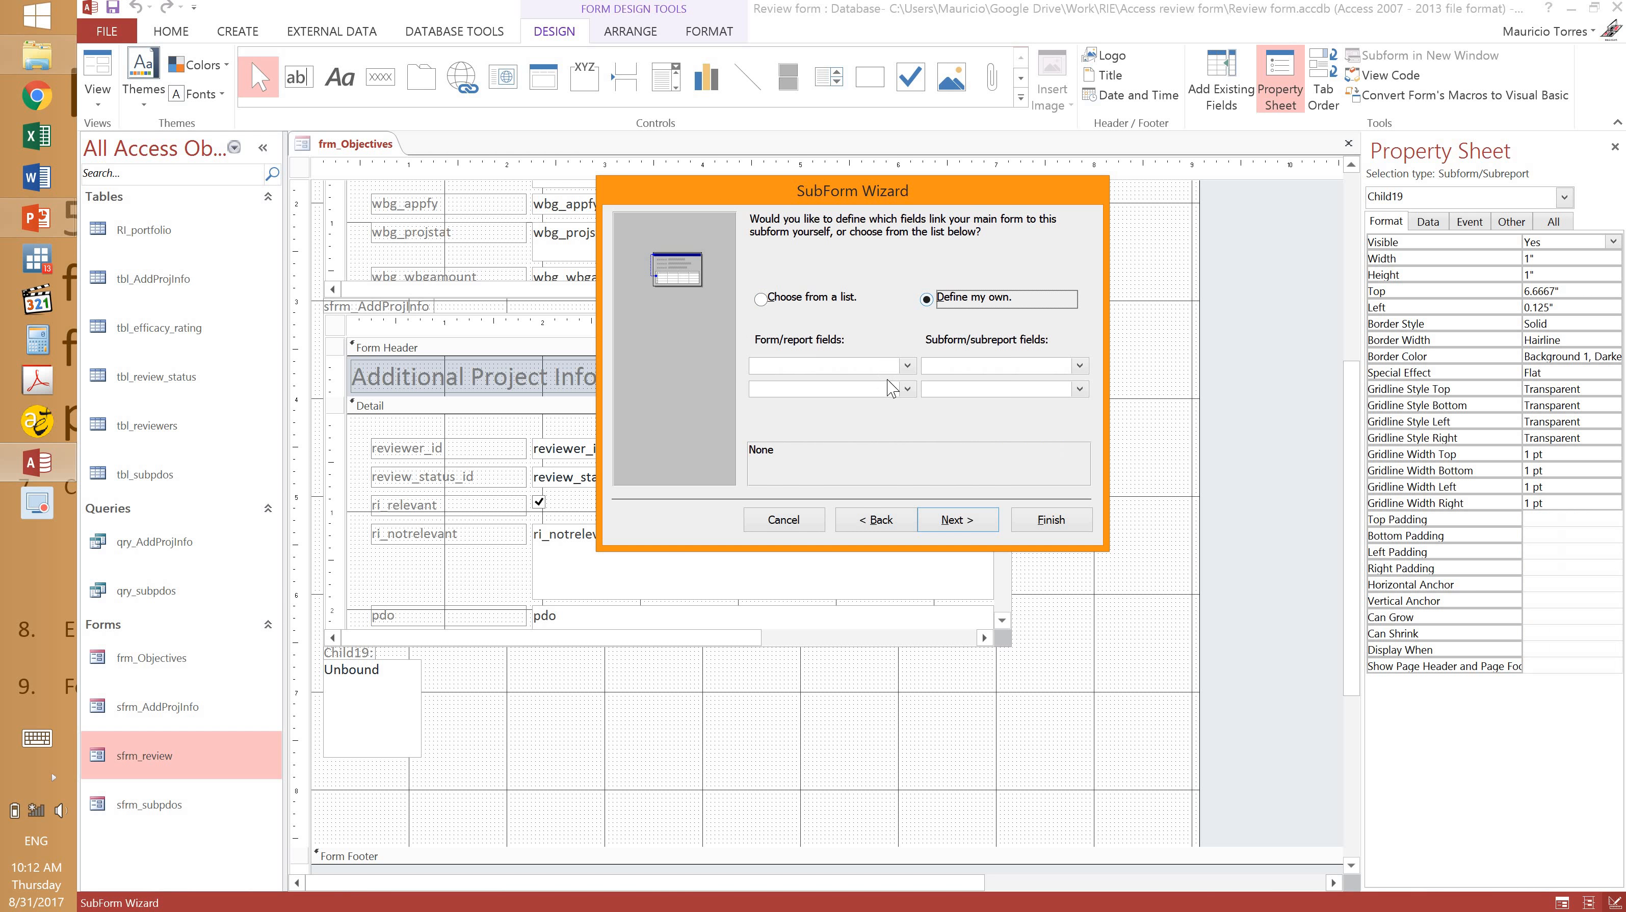
{"action": "left_click", "coordinate": [907, 368]}
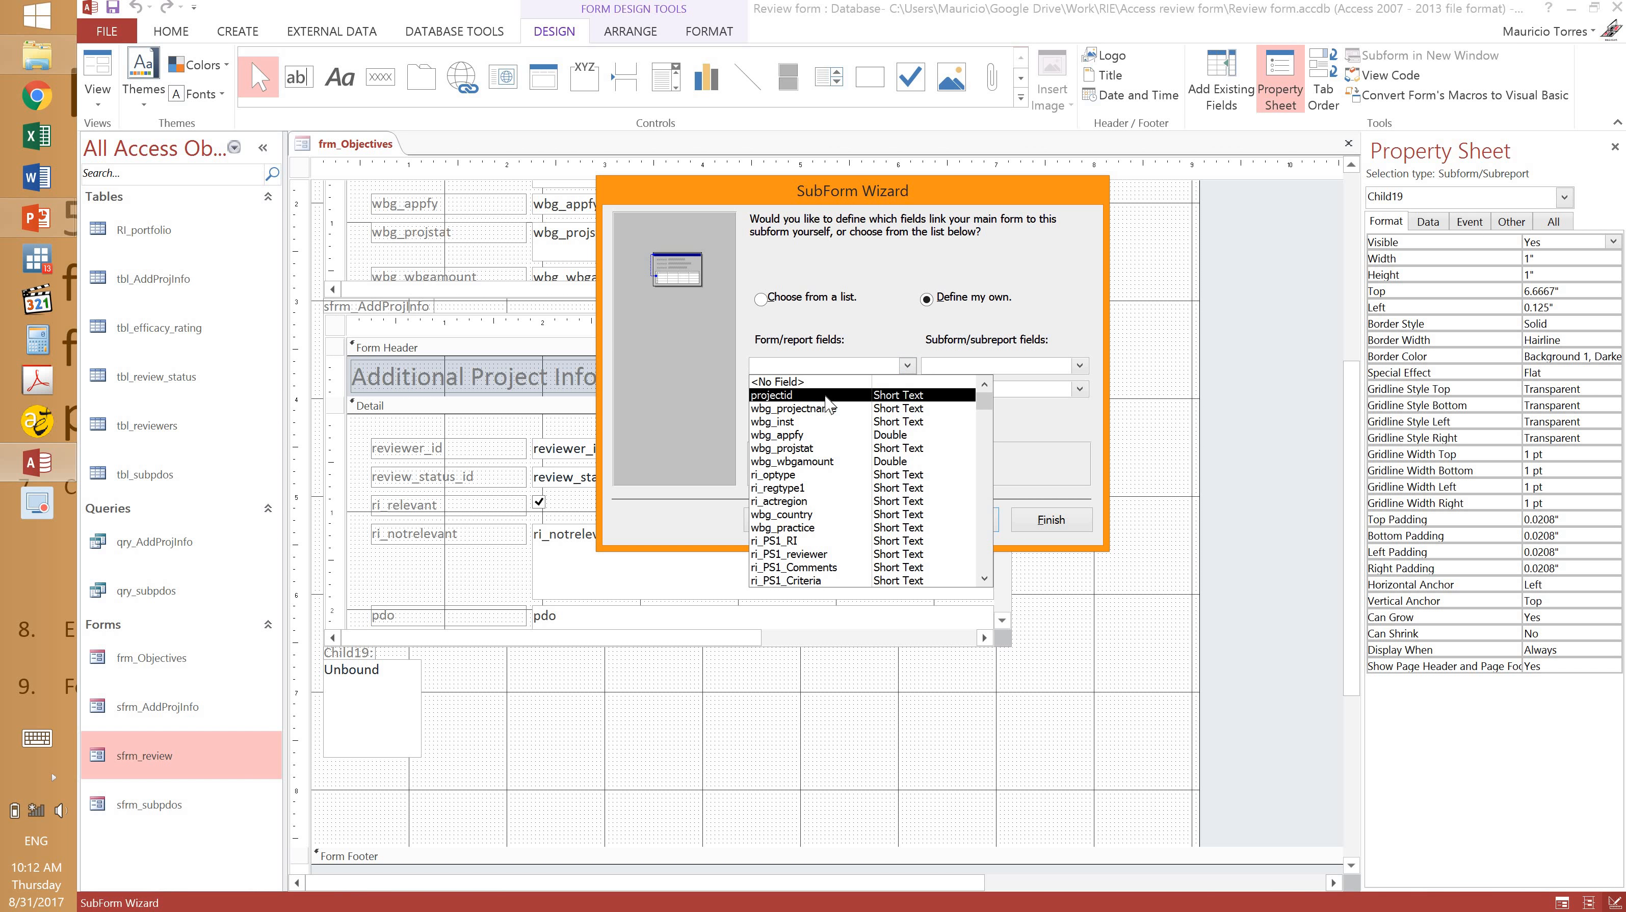
{"action": "left_click", "coordinate": [827, 396]}
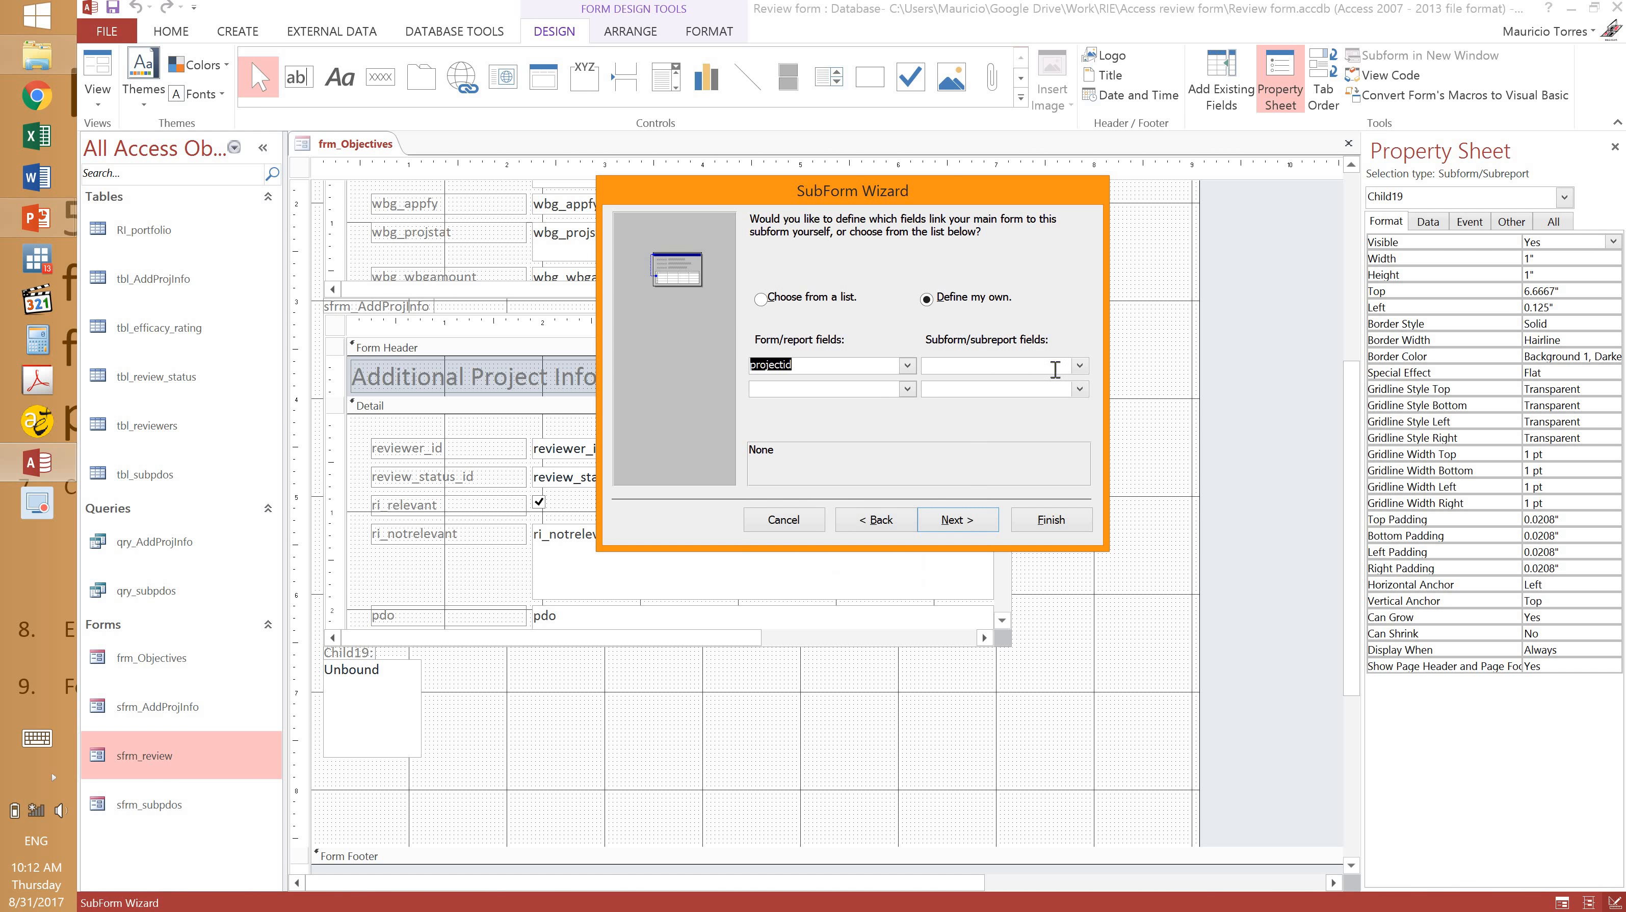
{"action": "left_click", "coordinate": [1078, 366]}
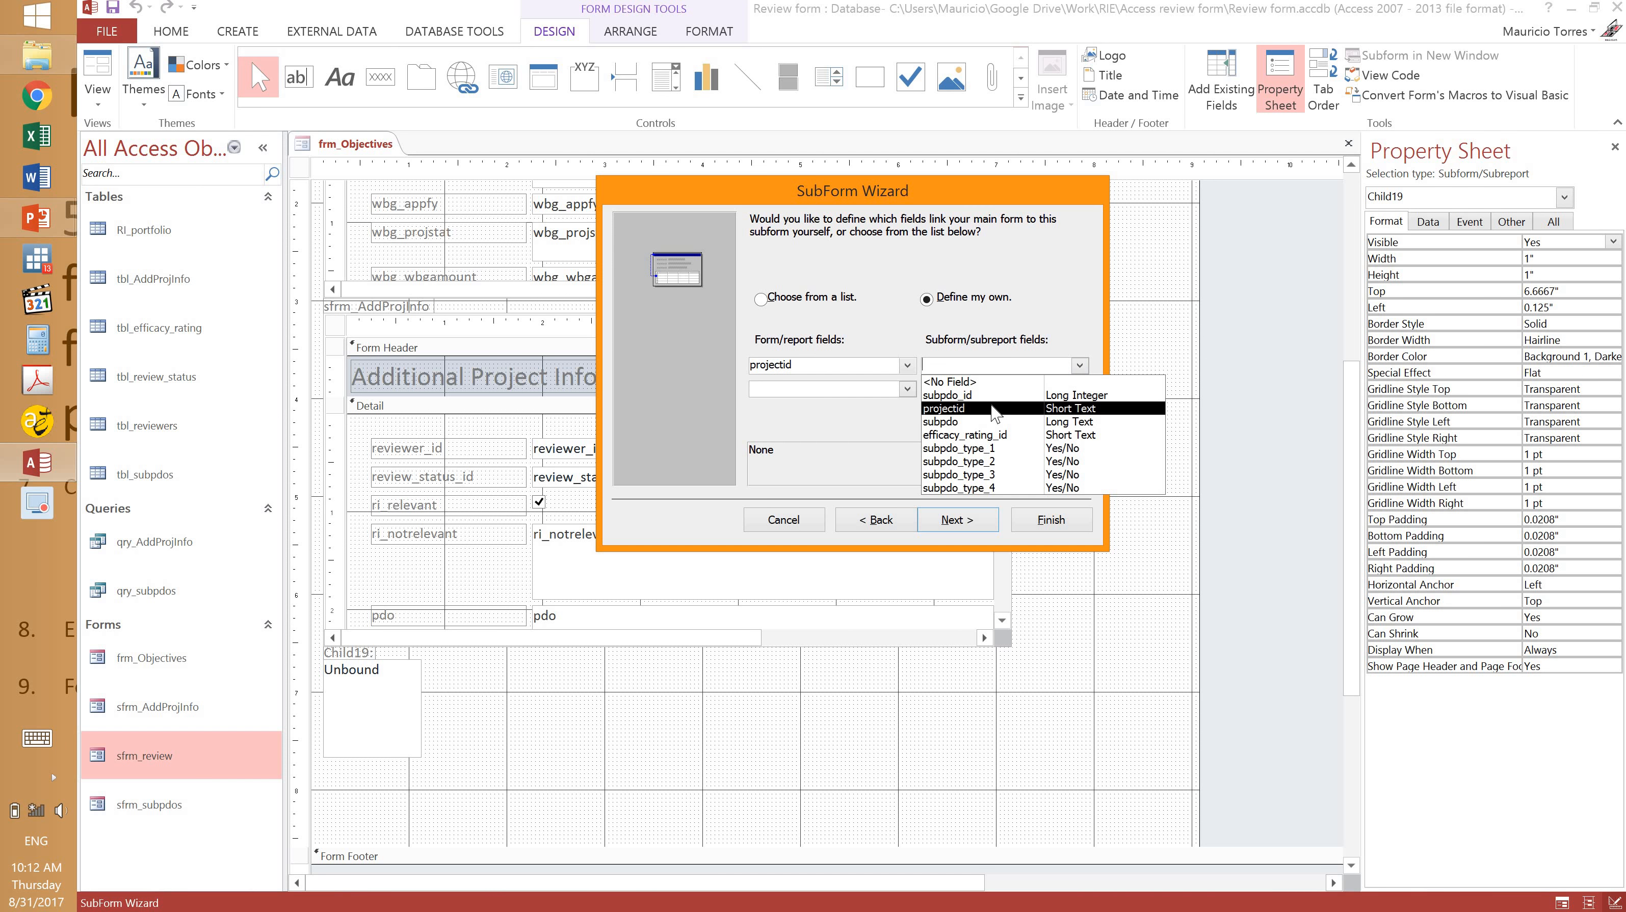
{"action": "left_click", "coordinate": [980, 412]}
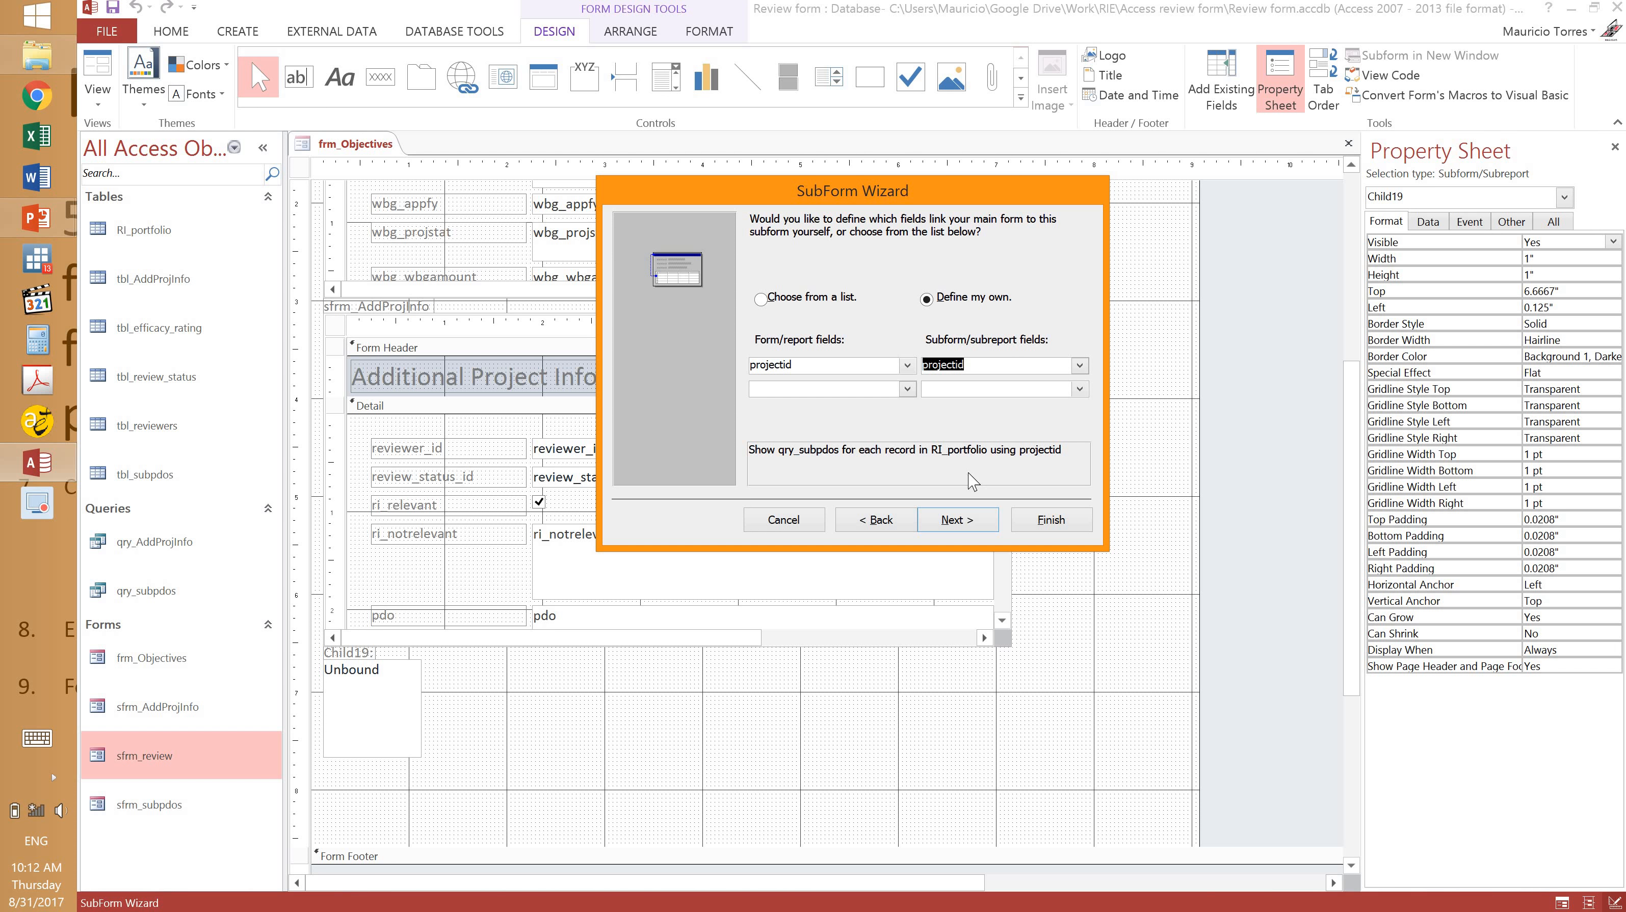
{"action": "left_click", "coordinate": [1038, 525]}
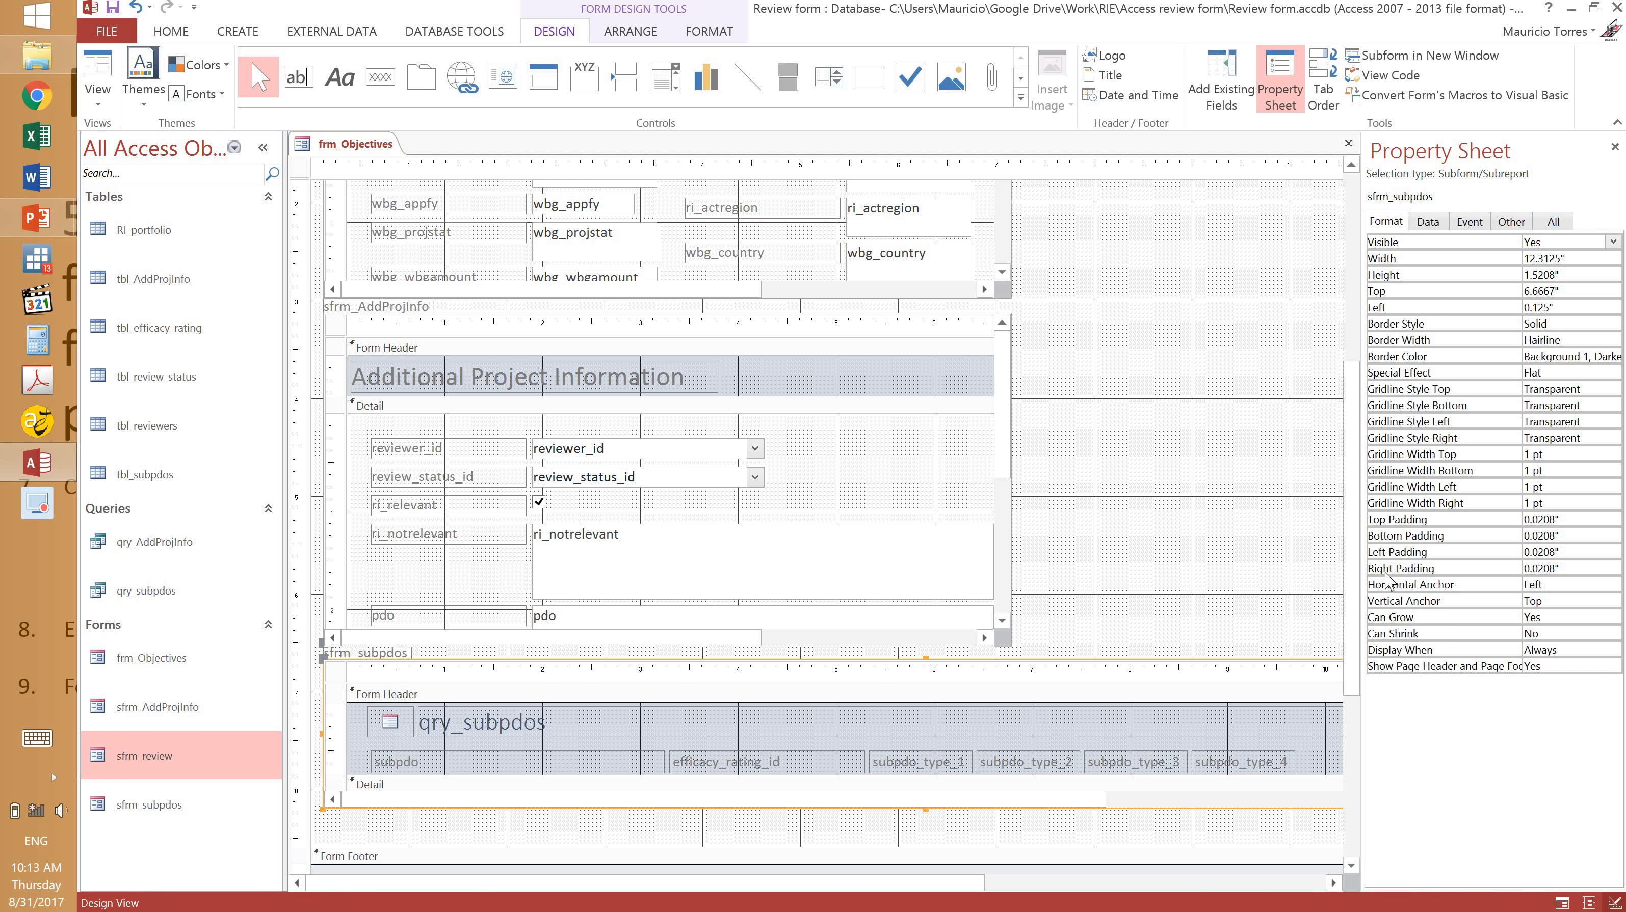
Extend the Detail section to about 9.6 inches and enlarge the sfrm_subpdos subform to a height of about 2.75 inches.
{"action": "left_click_drag", "start_coordinate": [1353, 658], "coordinate": [1352, 810]}
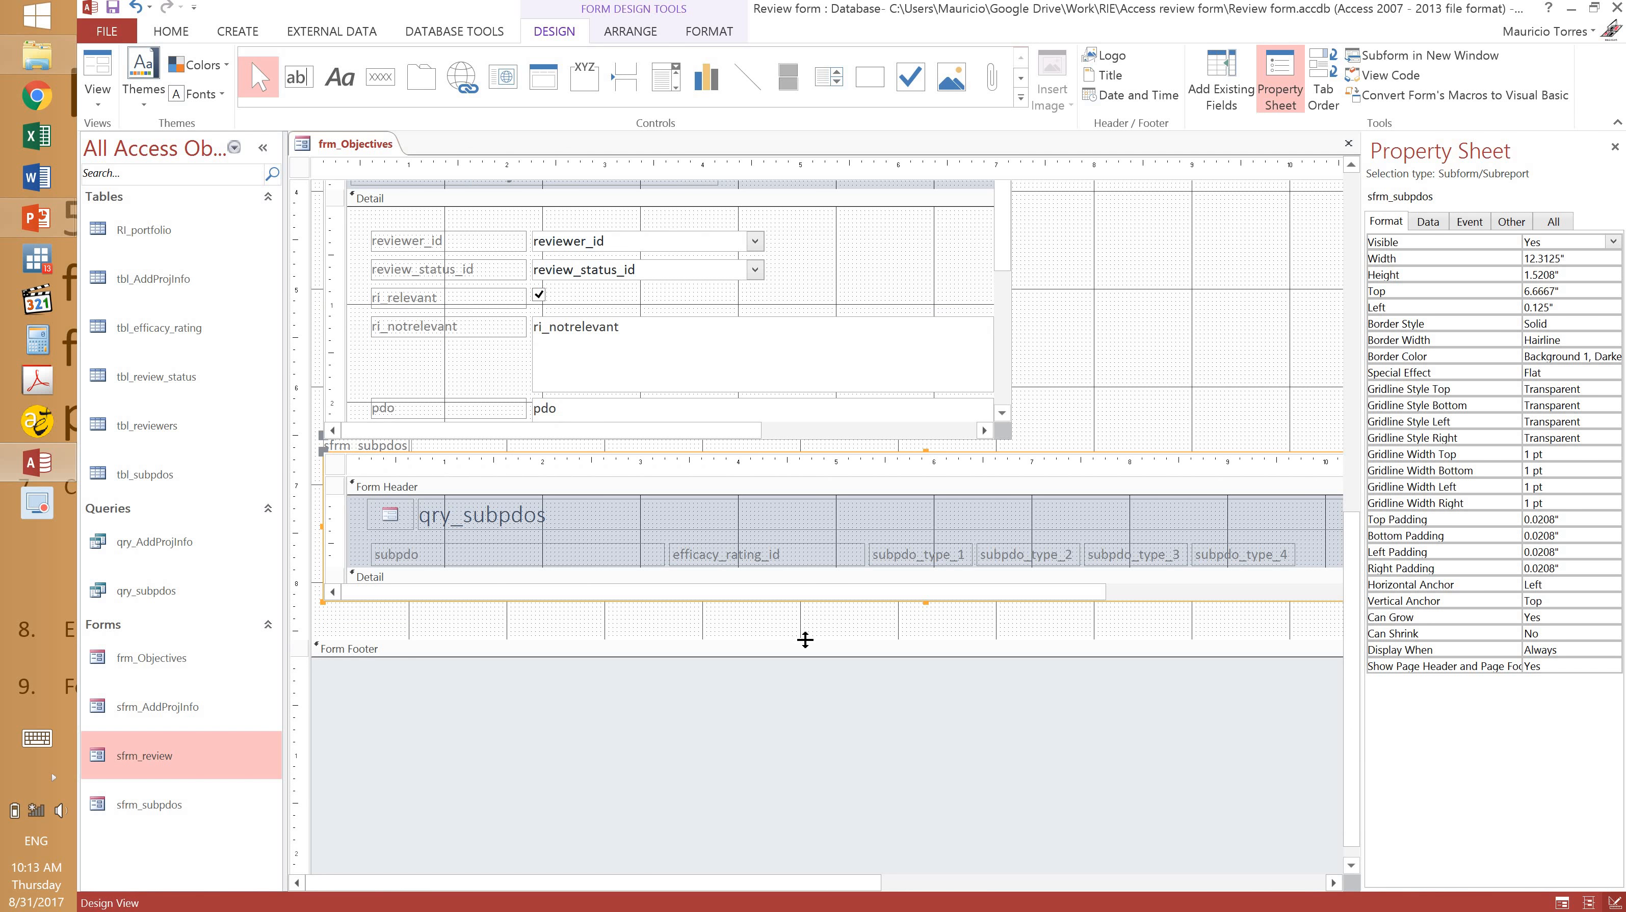
{"action": "left_click_drag", "start_coordinate": [803, 685], "coordinate": [804, 747]}
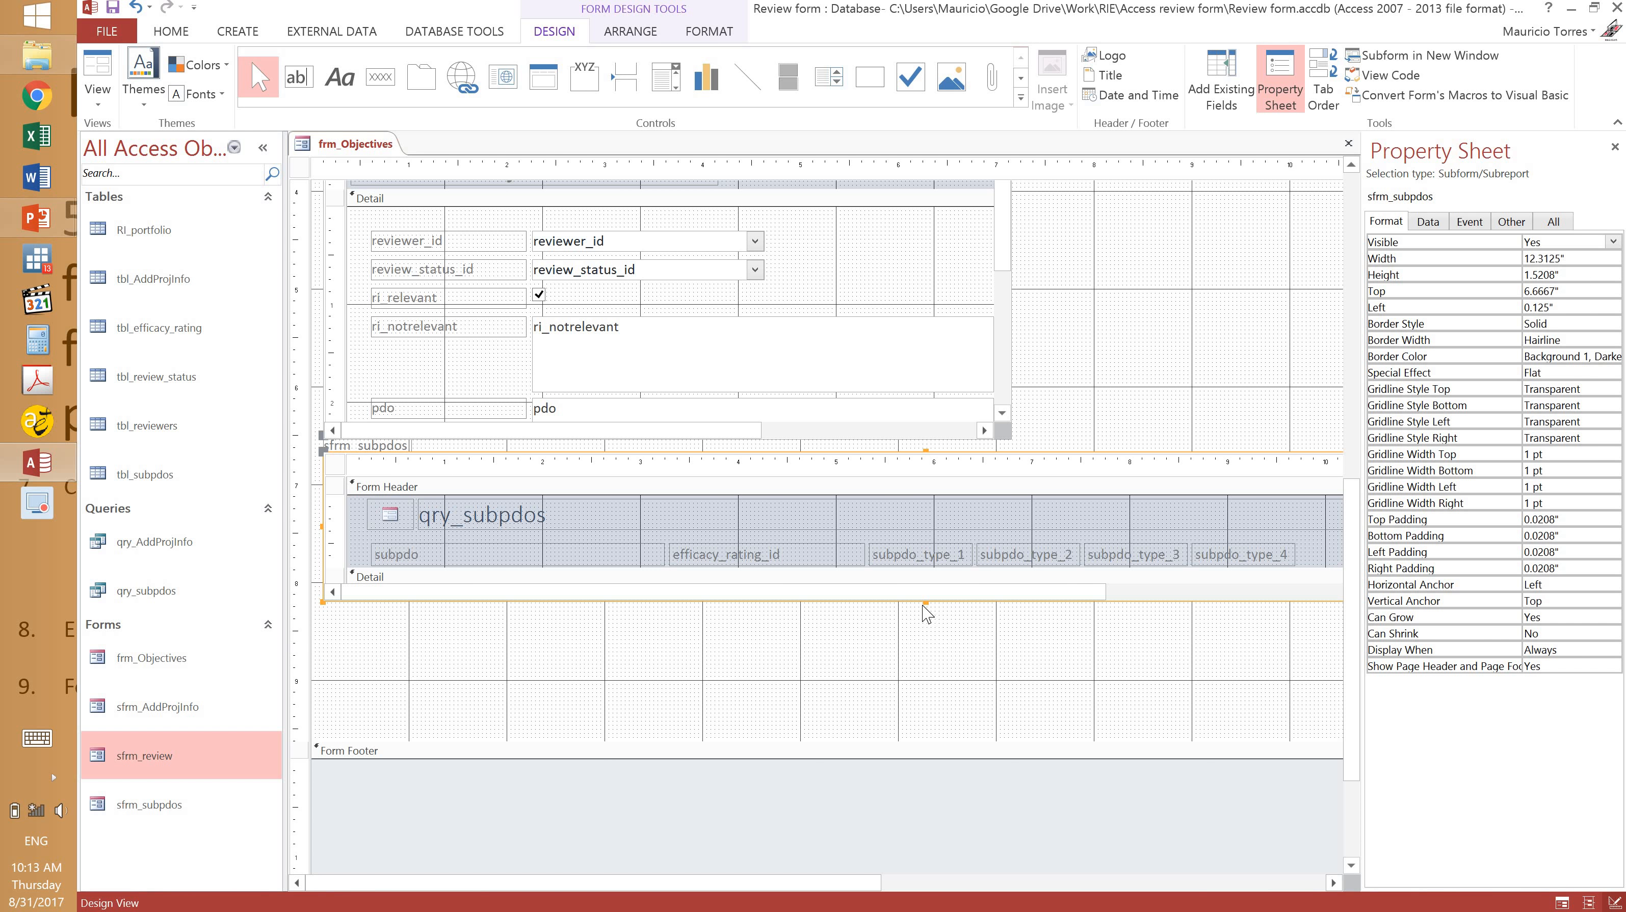
{"action": "left_click_drag", "start_coordinate": [926, 603], "coordinate": [914, 726]}
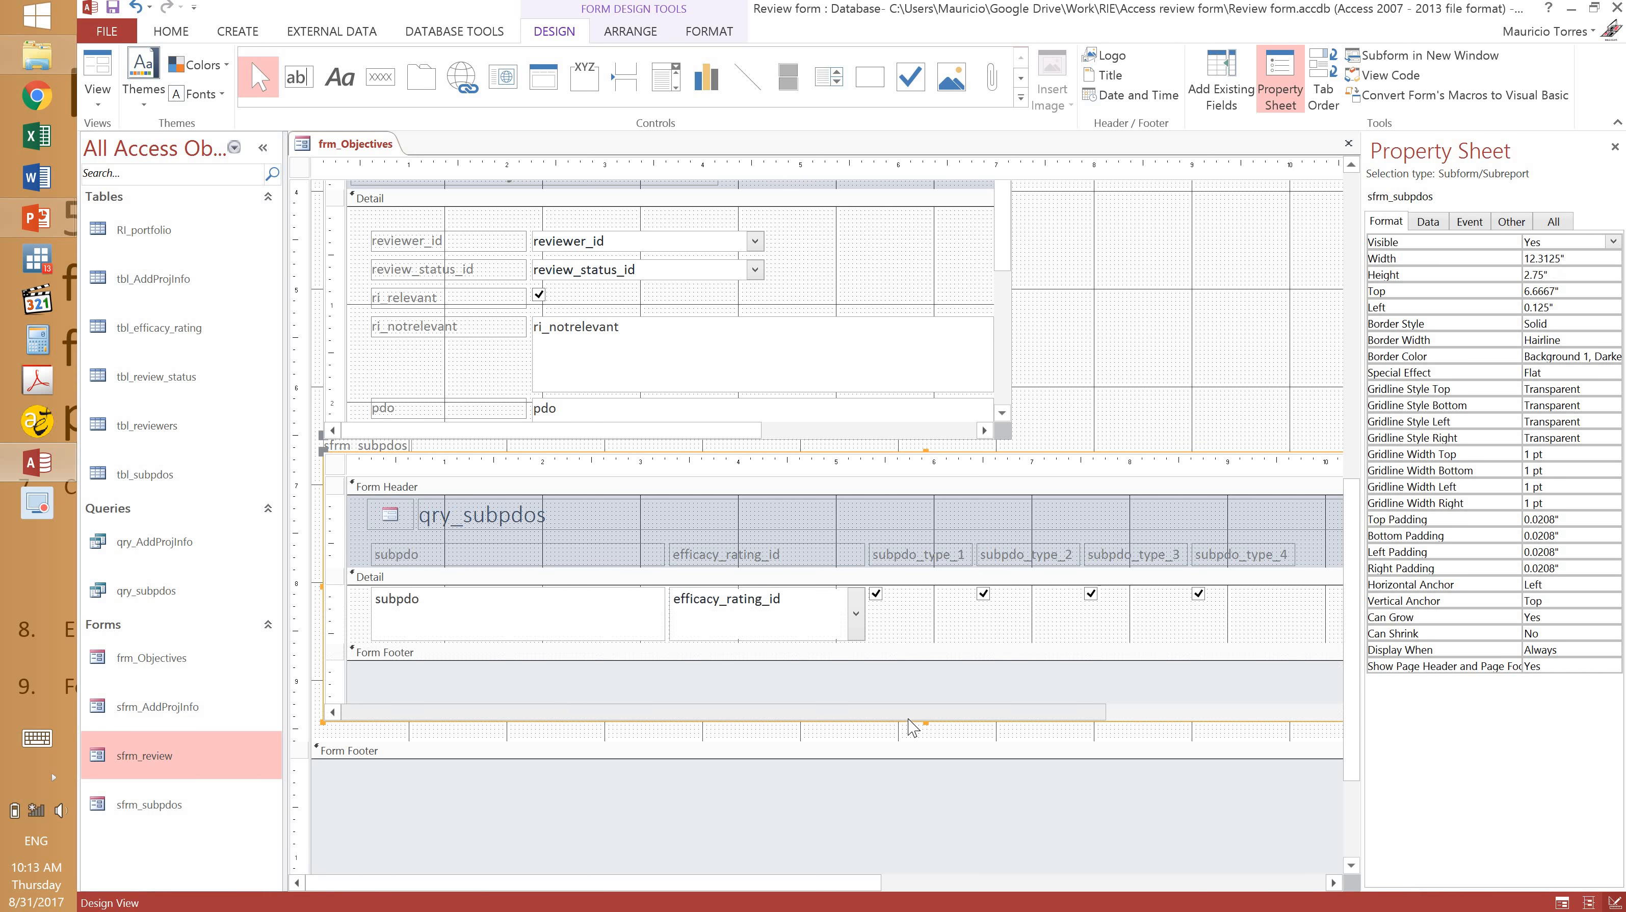
Delete the label attached to the sfrm_subpdos subform and the logo image in that subform's header.
{"action": "left_click", "coordinate": [379, 446]}
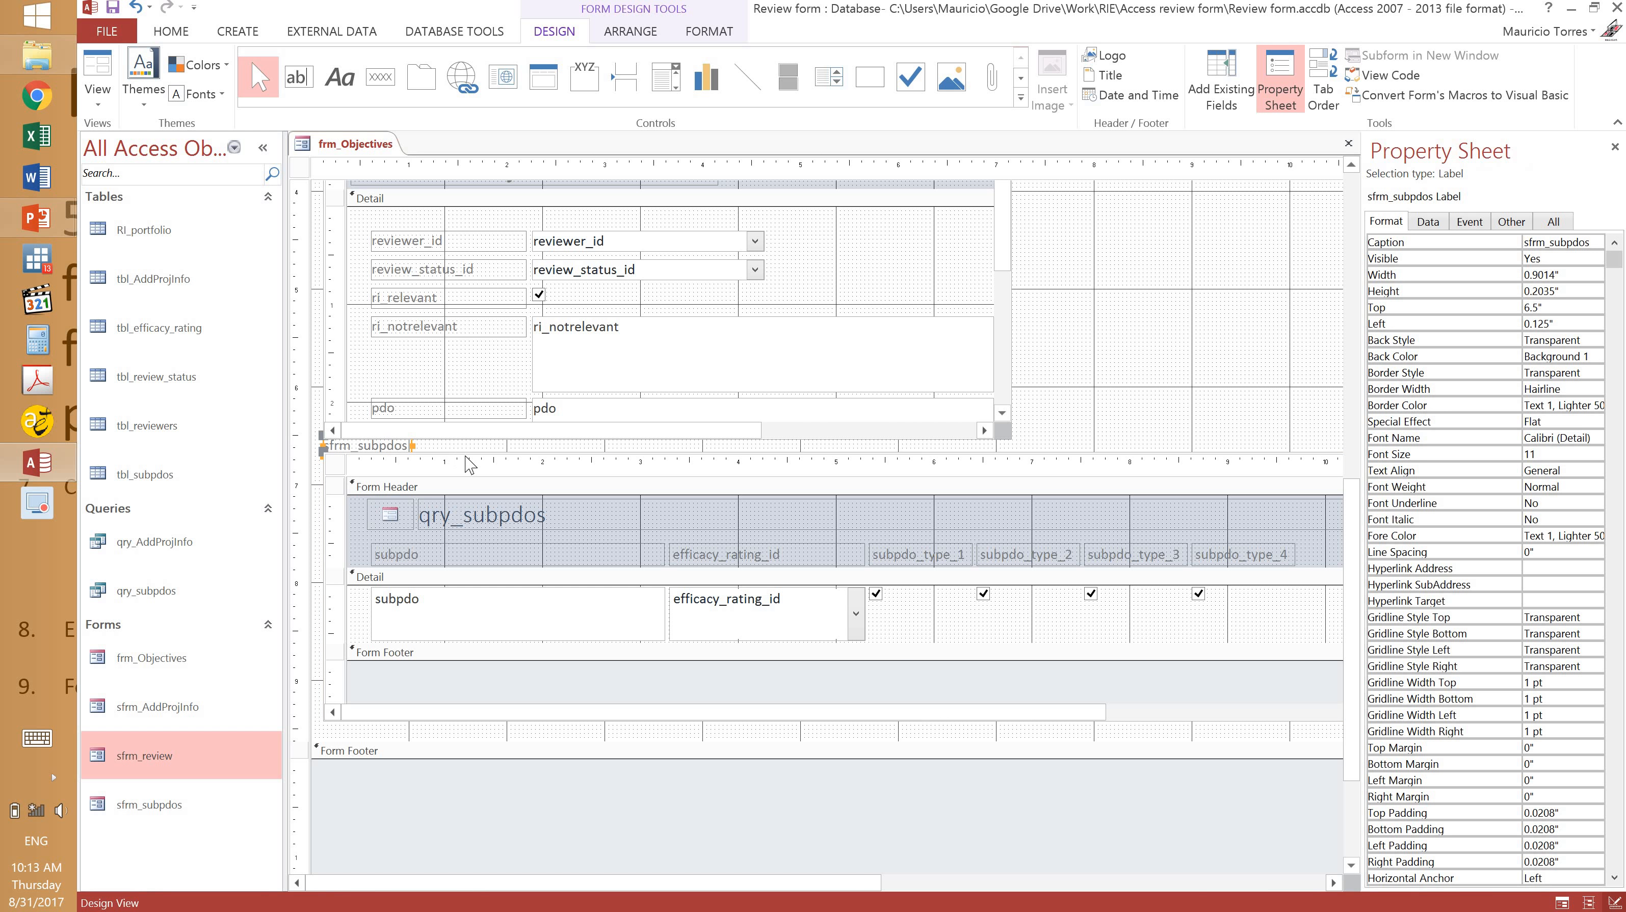
{"action": "key", "text": "Delete"}
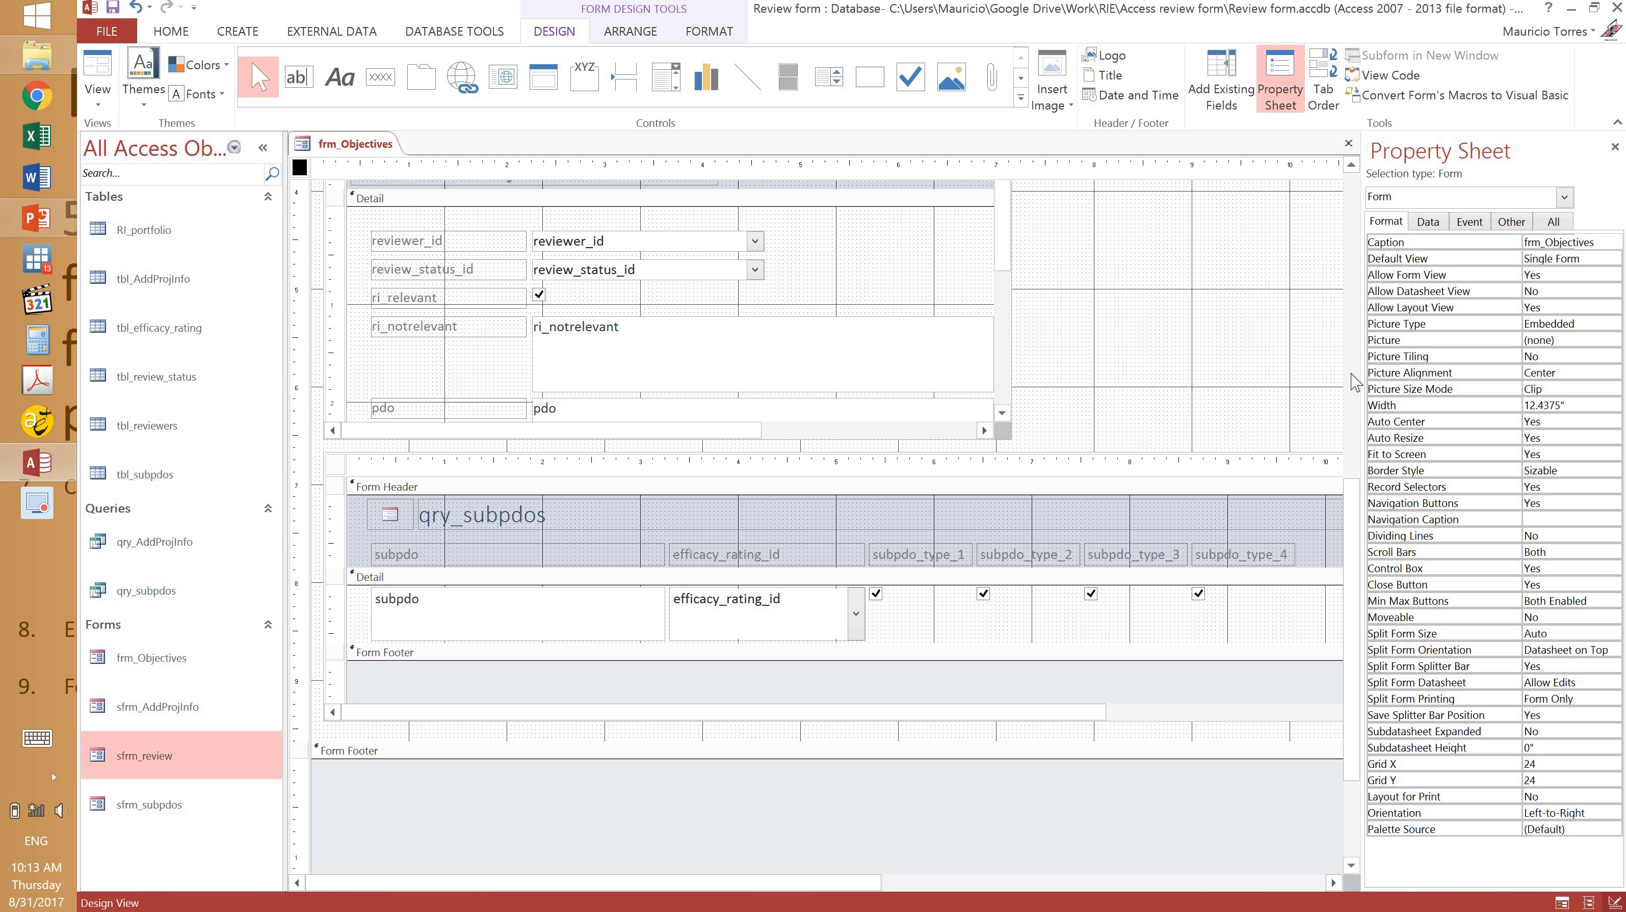
{"action": "left_click", "coordinate": [390, 518]}
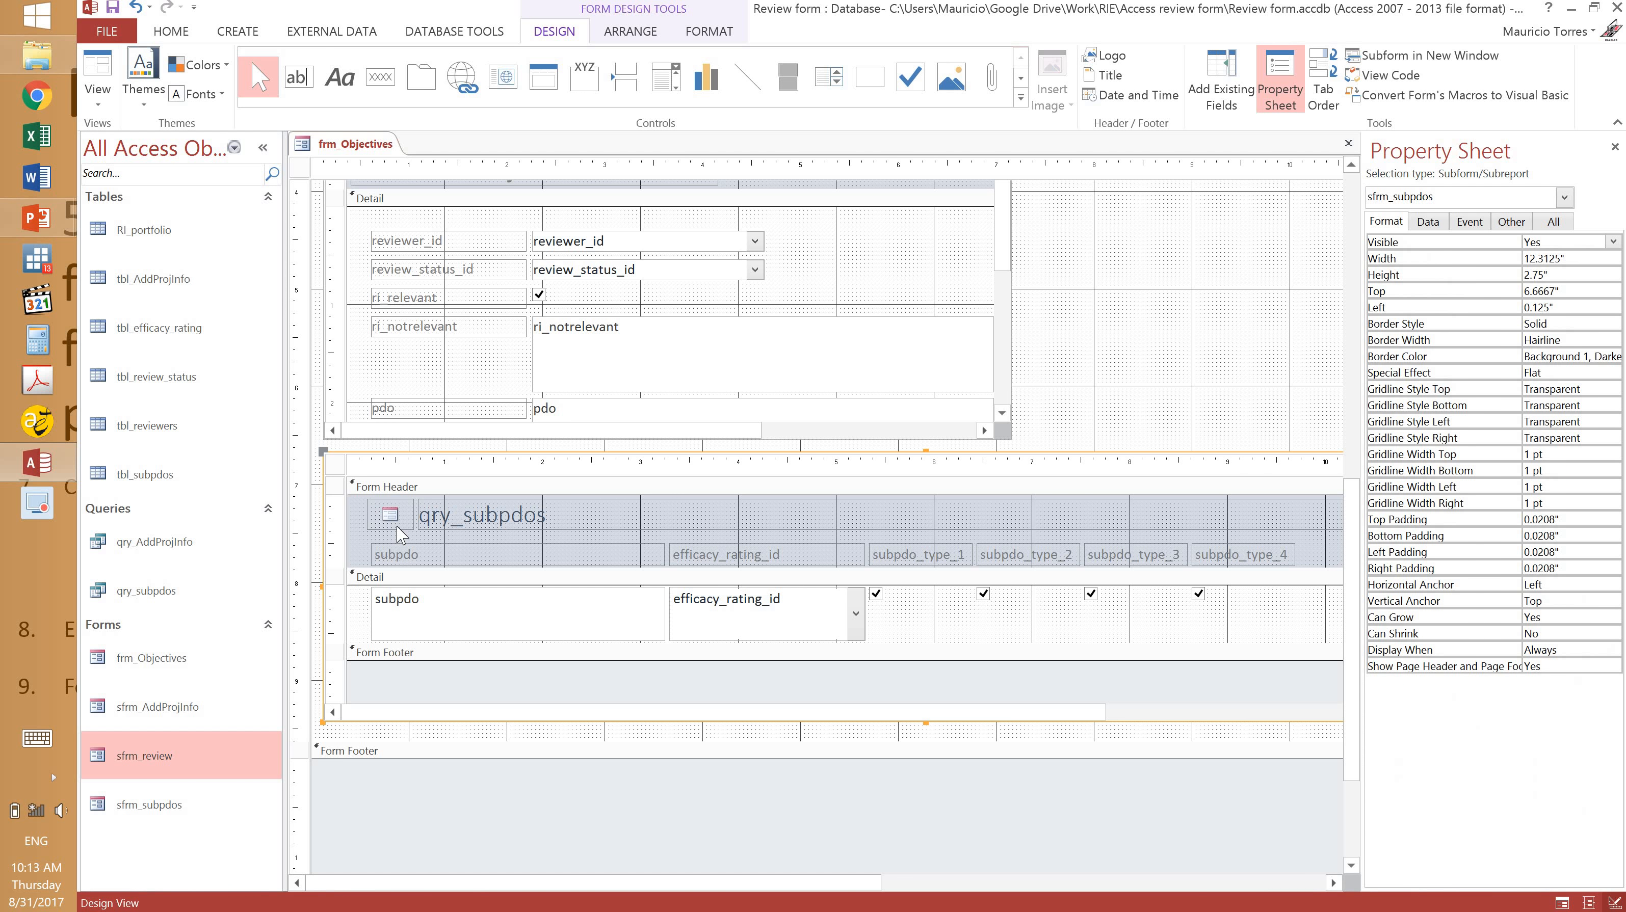
{"action": "left_click", "coordinate": [390, 517]}
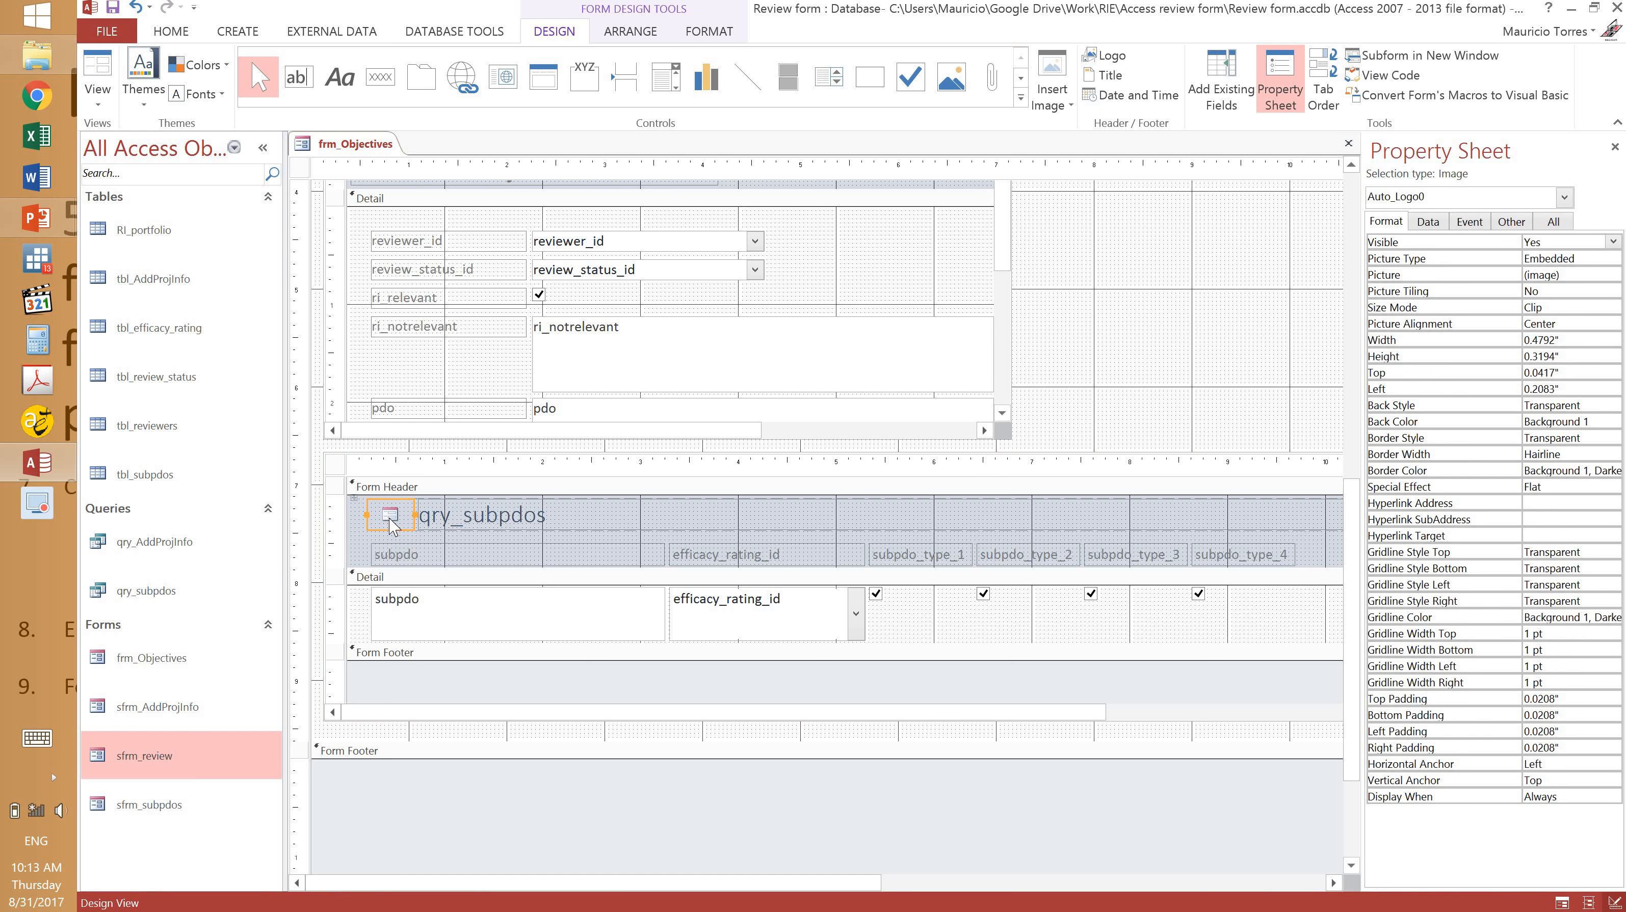
{"action": "key", "text": "Delete"}
Change the title in the sfrm_subpdos subform's header to "Sub PDOs".
{"action": "left_click", "coordinate": [421, 516]}
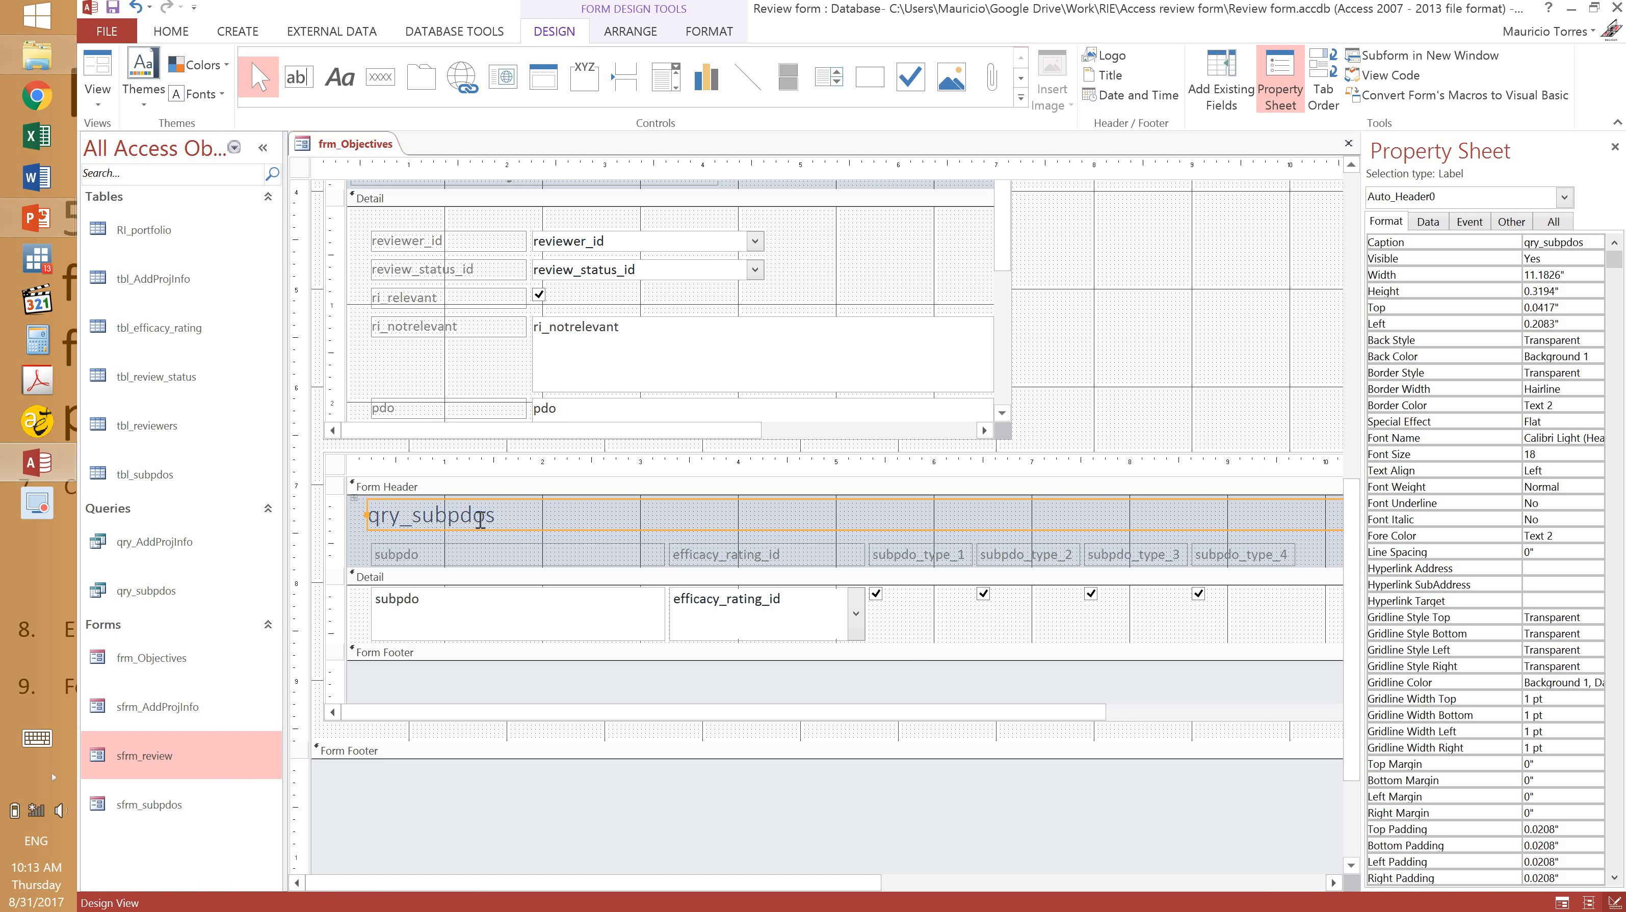
{"action": "left_click_drag", "start_coordinate": [480, 519], "coordinate": [367, 517]}
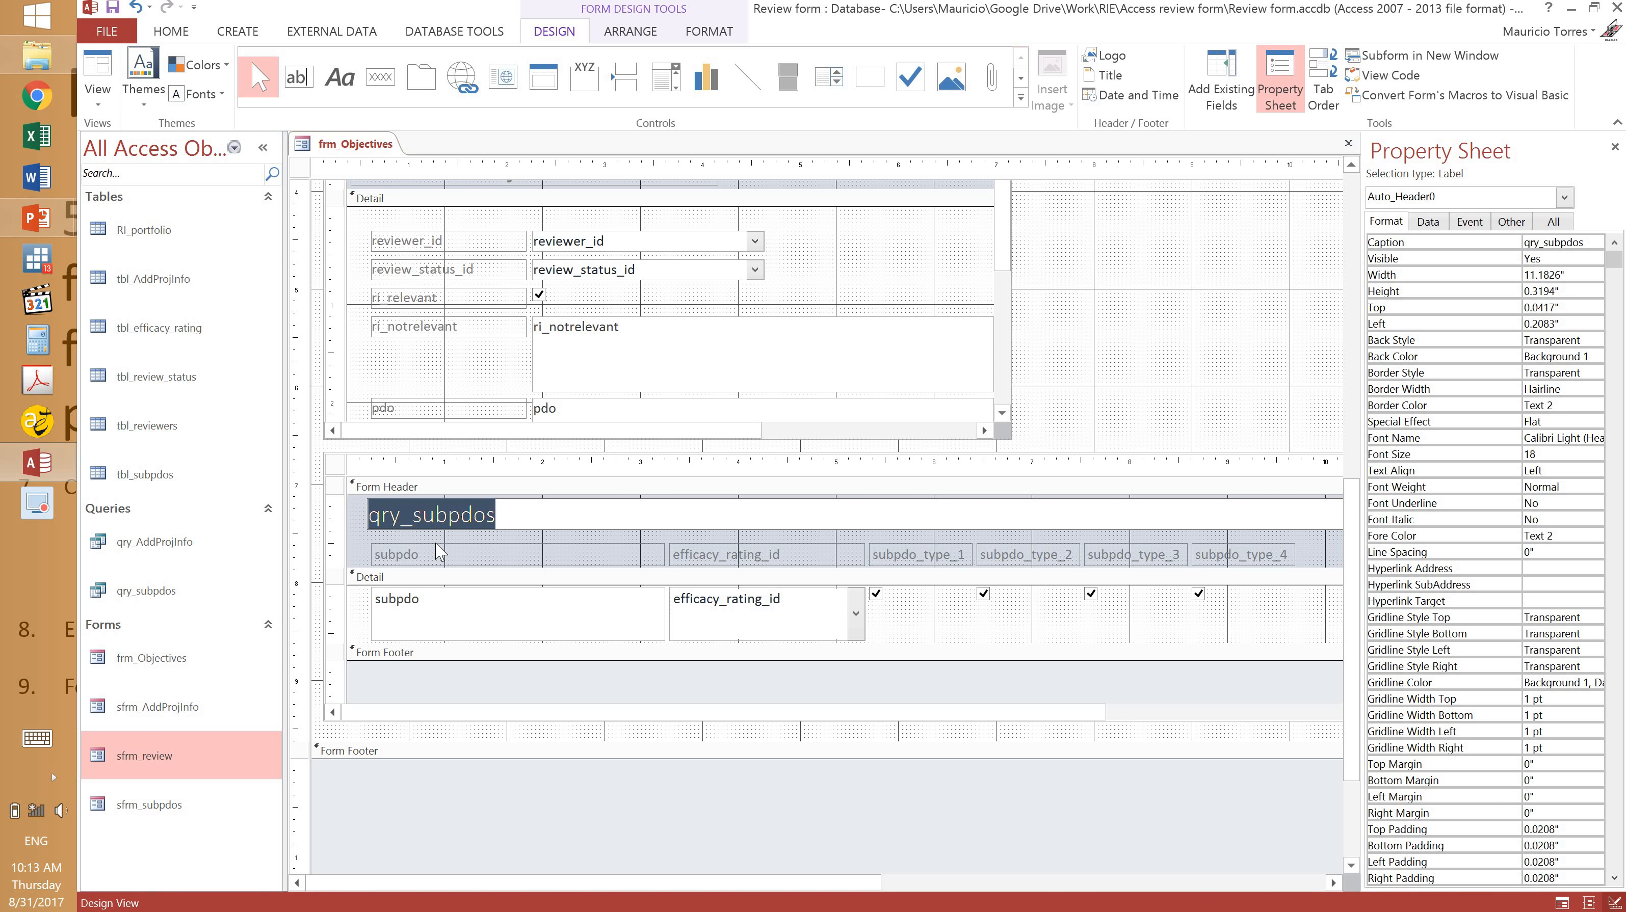
{"action": "type", "text": "Sub PD"}
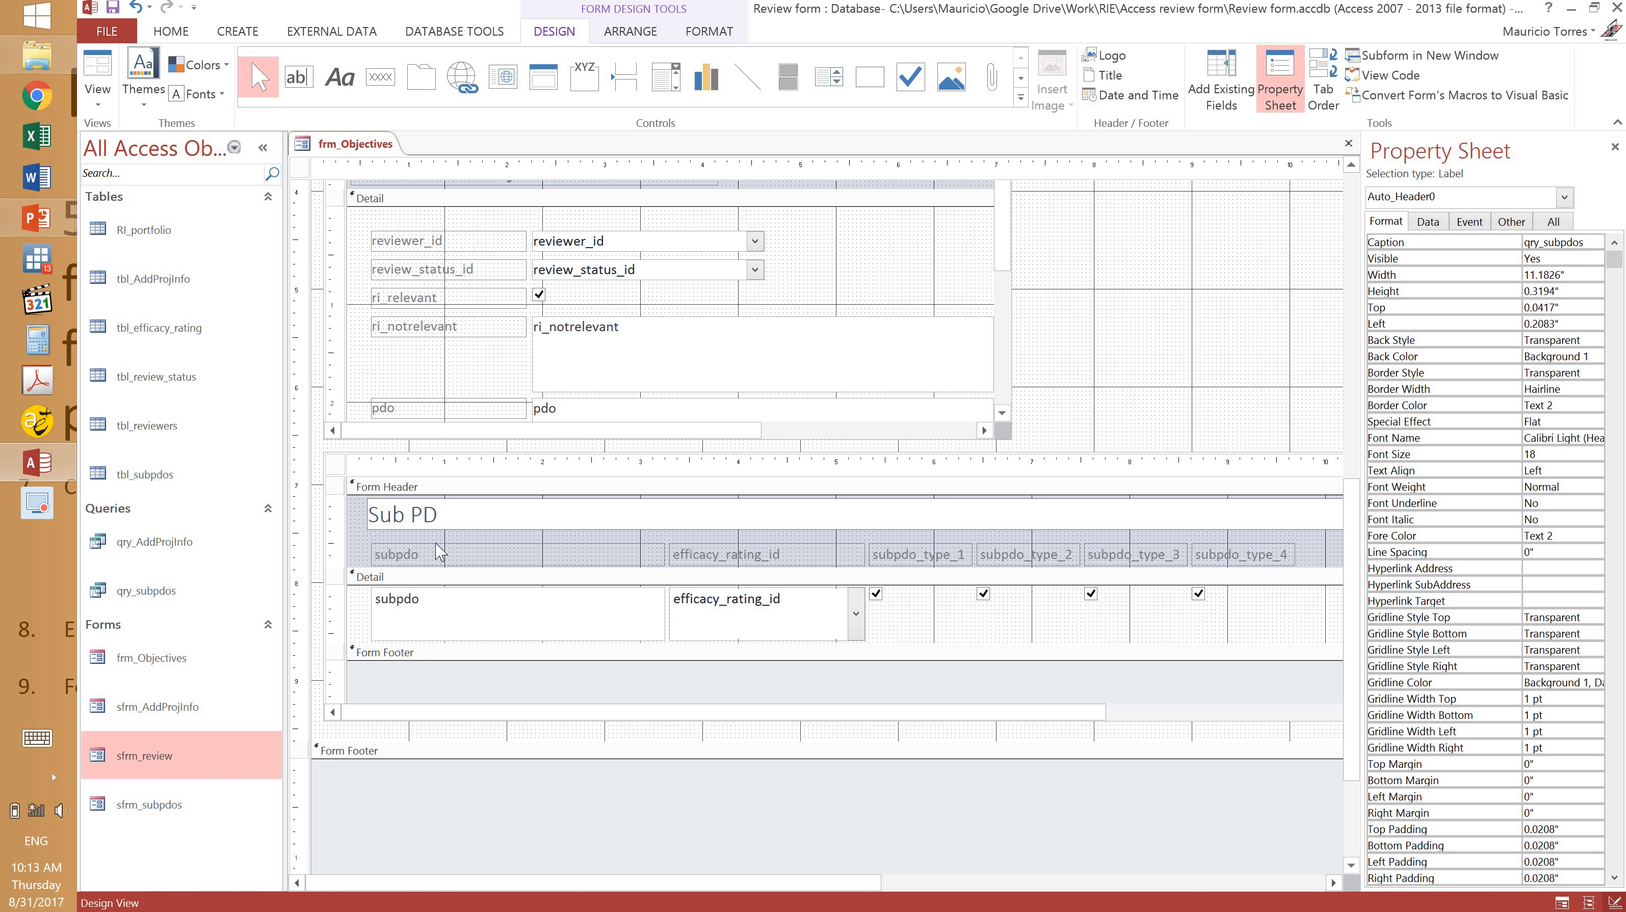
{"action": "type", "text": "Os"}
Delete the labels attached to the sfrm_review and sfrm_AddProjInfo subforms.
{"action": "left_click", "coordinate": [1351, 431]}
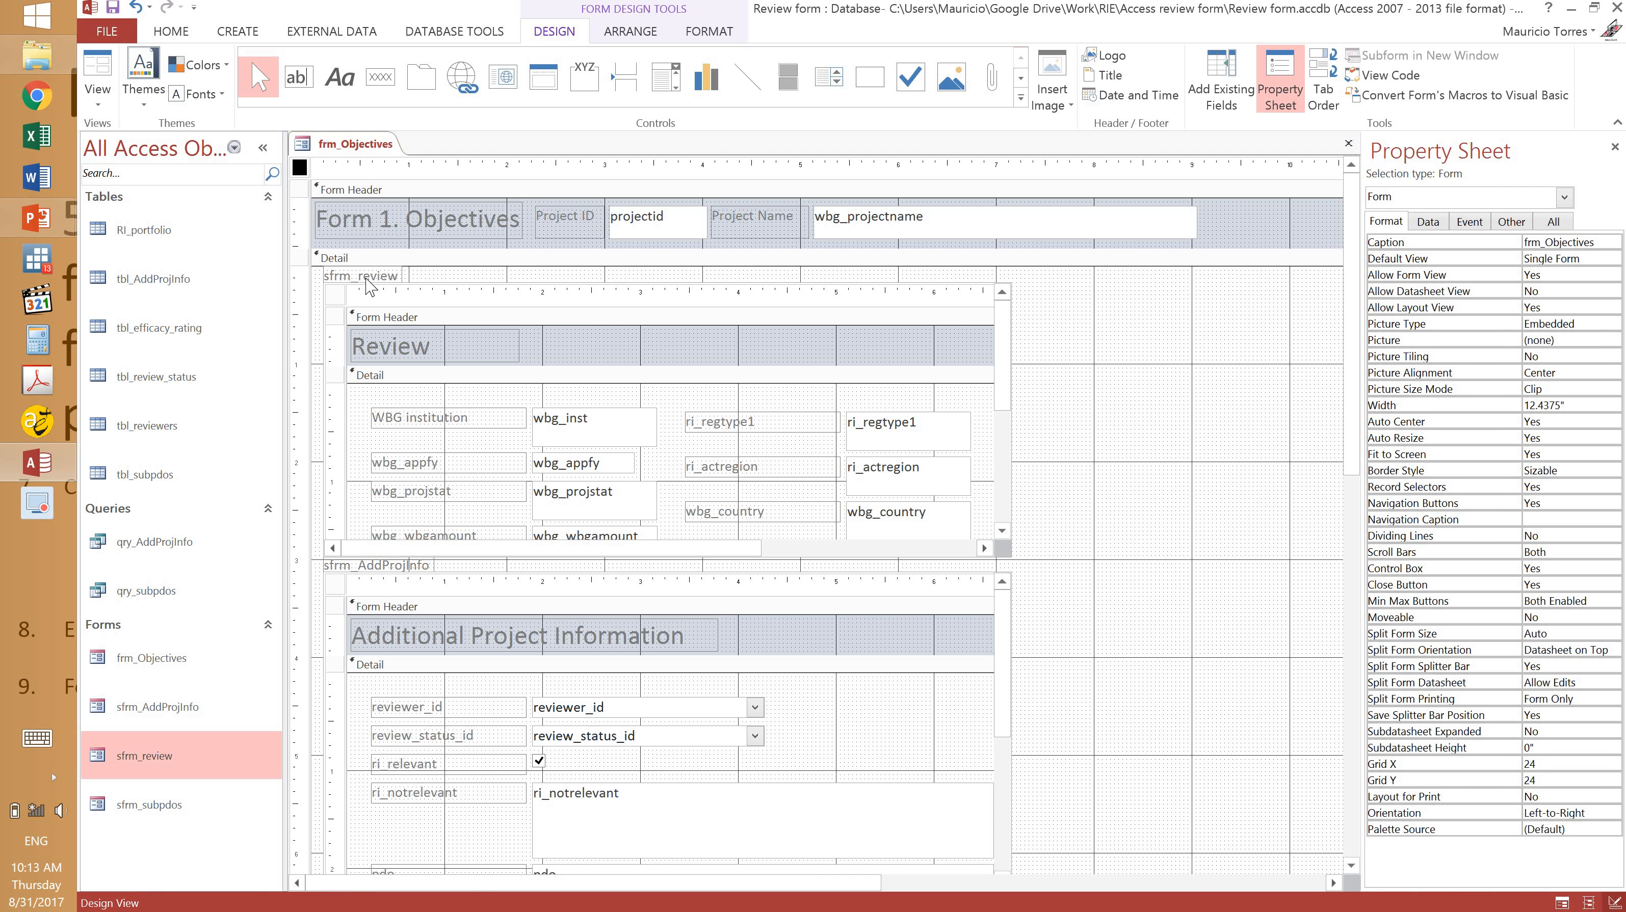
{"action": "left_click", "coordinate": [366, 277]}
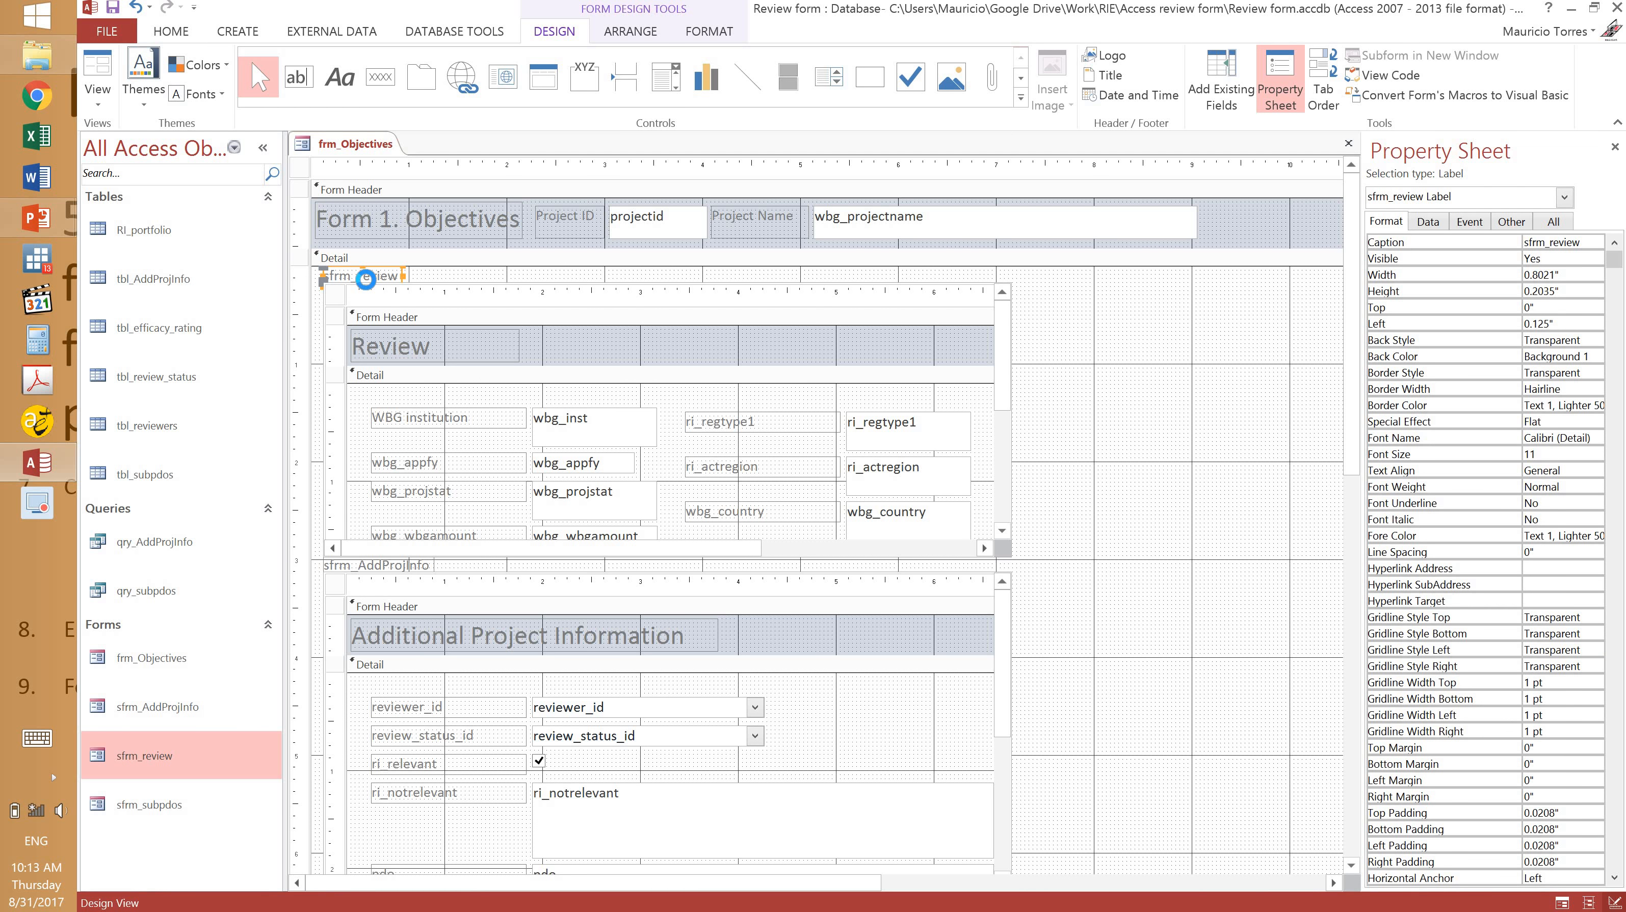
{"action": "key", "text": "Delete"}
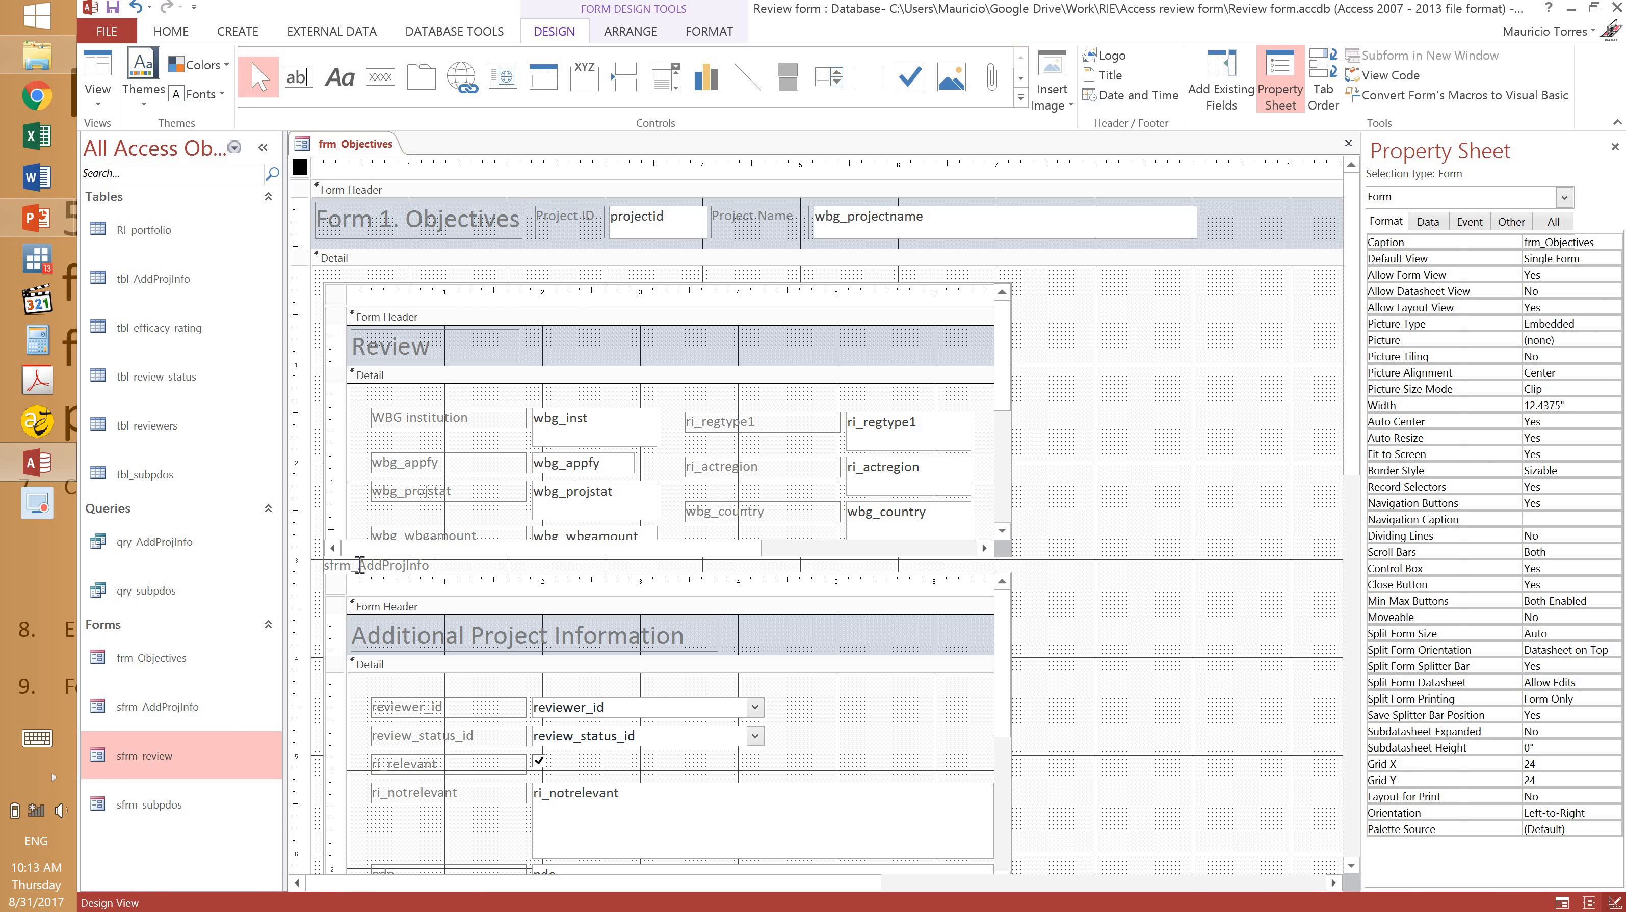
{"action": "left_click", "coordinate": [359, 565]}
{"action": "key", "text": "Delete"}
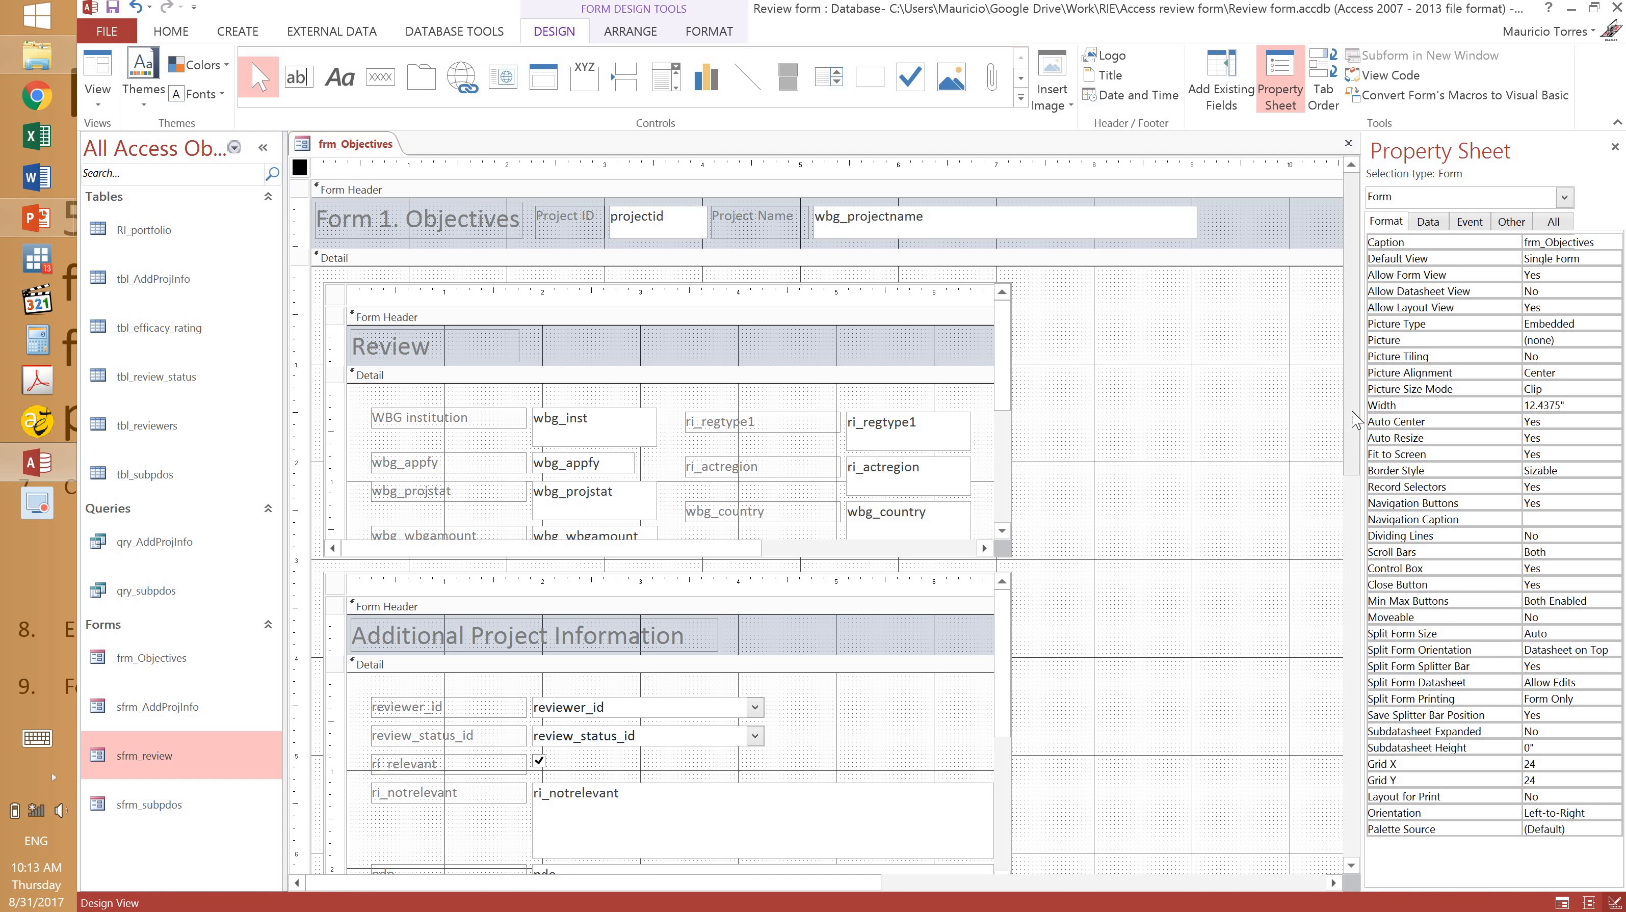
Display frm_Objectives in Form View to check the assembled subforms.
{"action": "left_click_drag", "start_coordinate": [1356, 552], "coordinate": [1357, 725]}
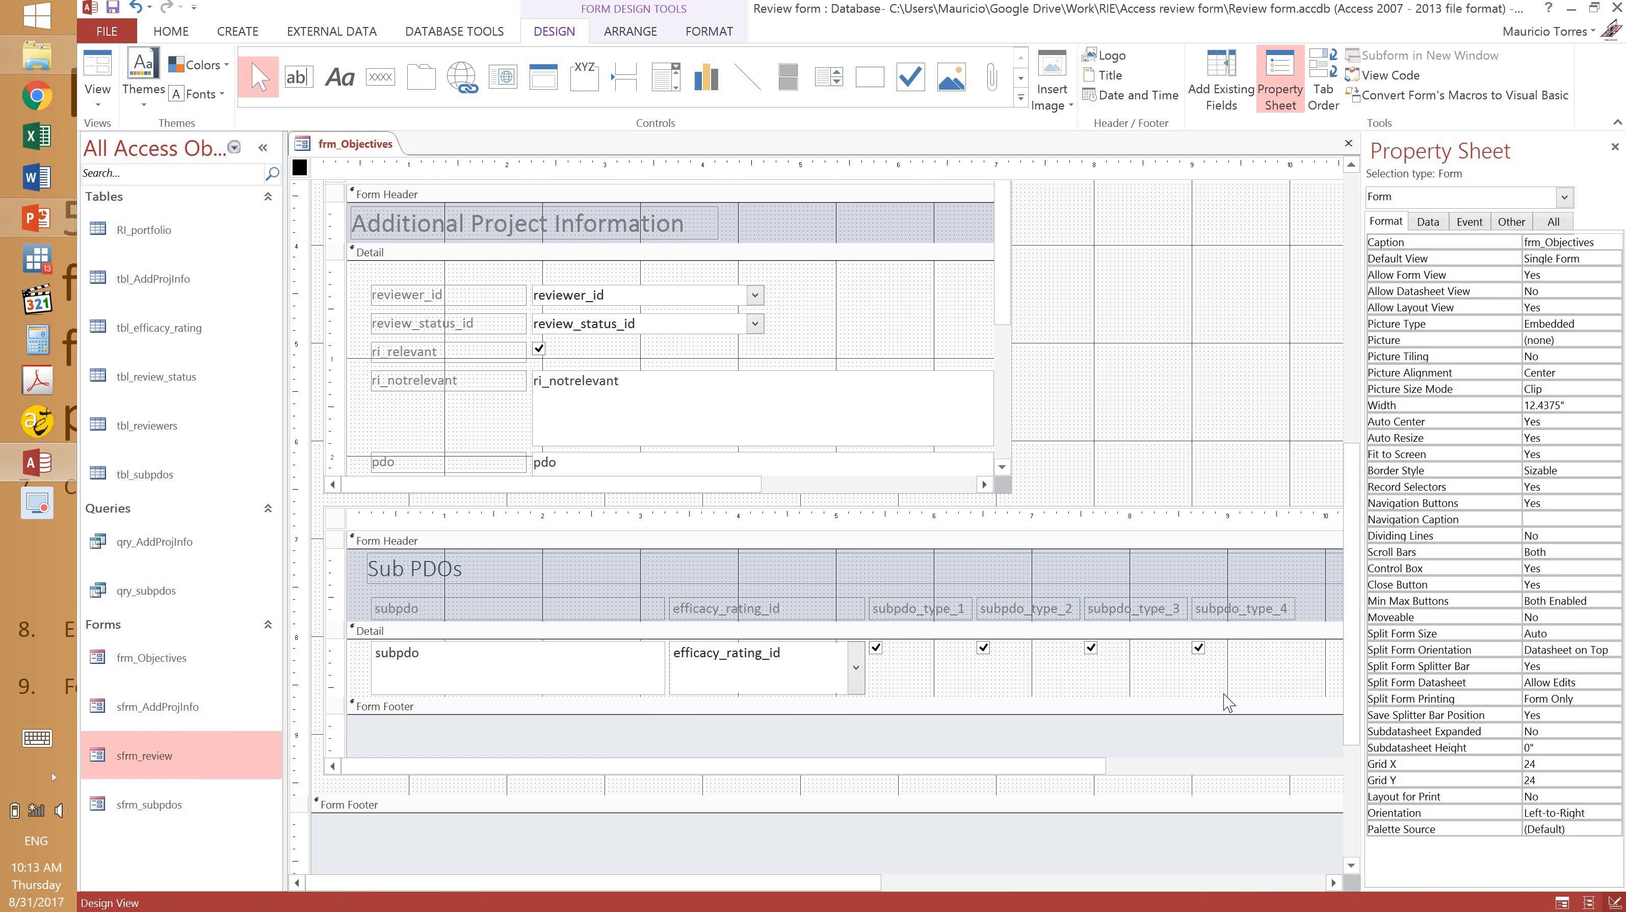
{"action": "left_click", "coordinate": [338, 527]}
{"action": "left_click", "coordinate": [335, 519]}
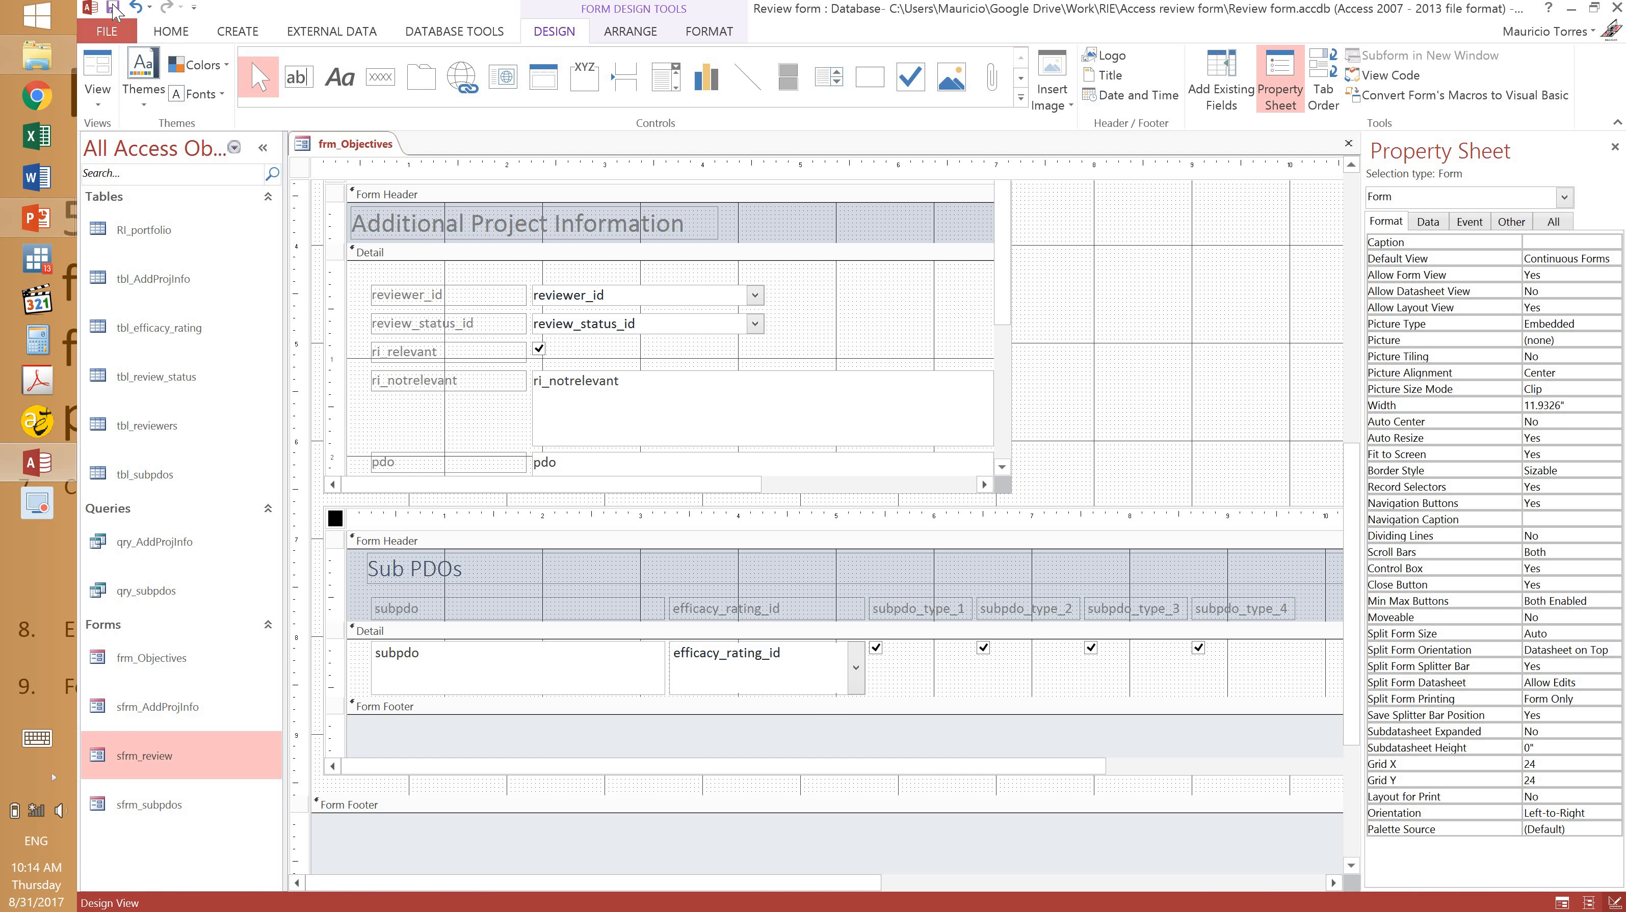
{"action": "left_click", "coordinate": [102, 104]}
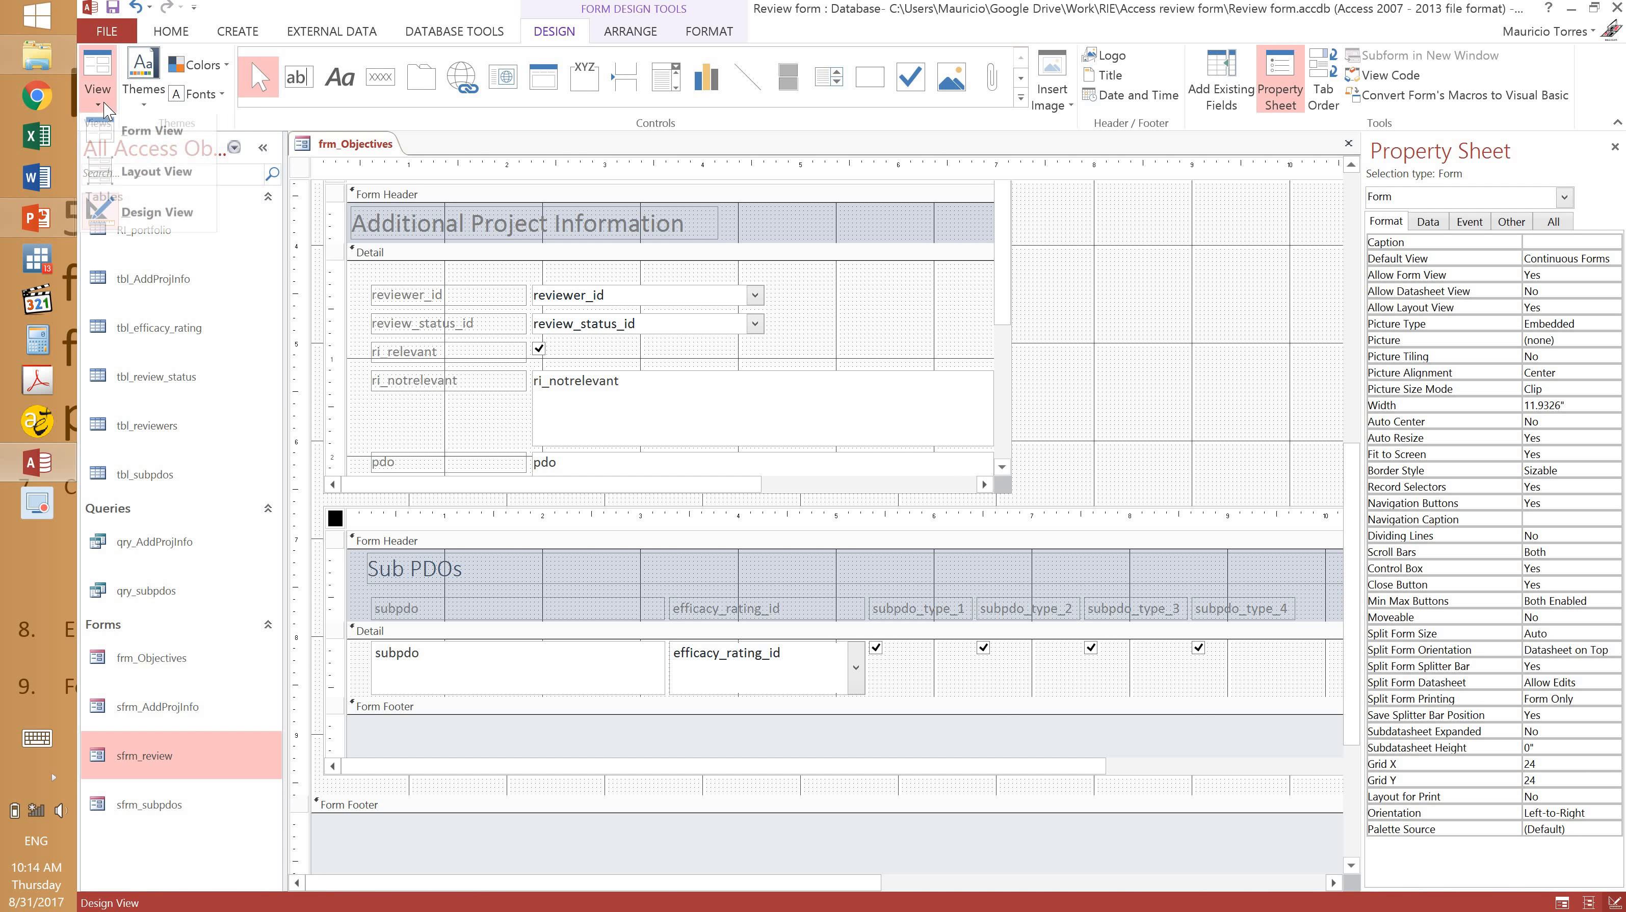
{"action": "left_click", "coordinate": [101, 131]}
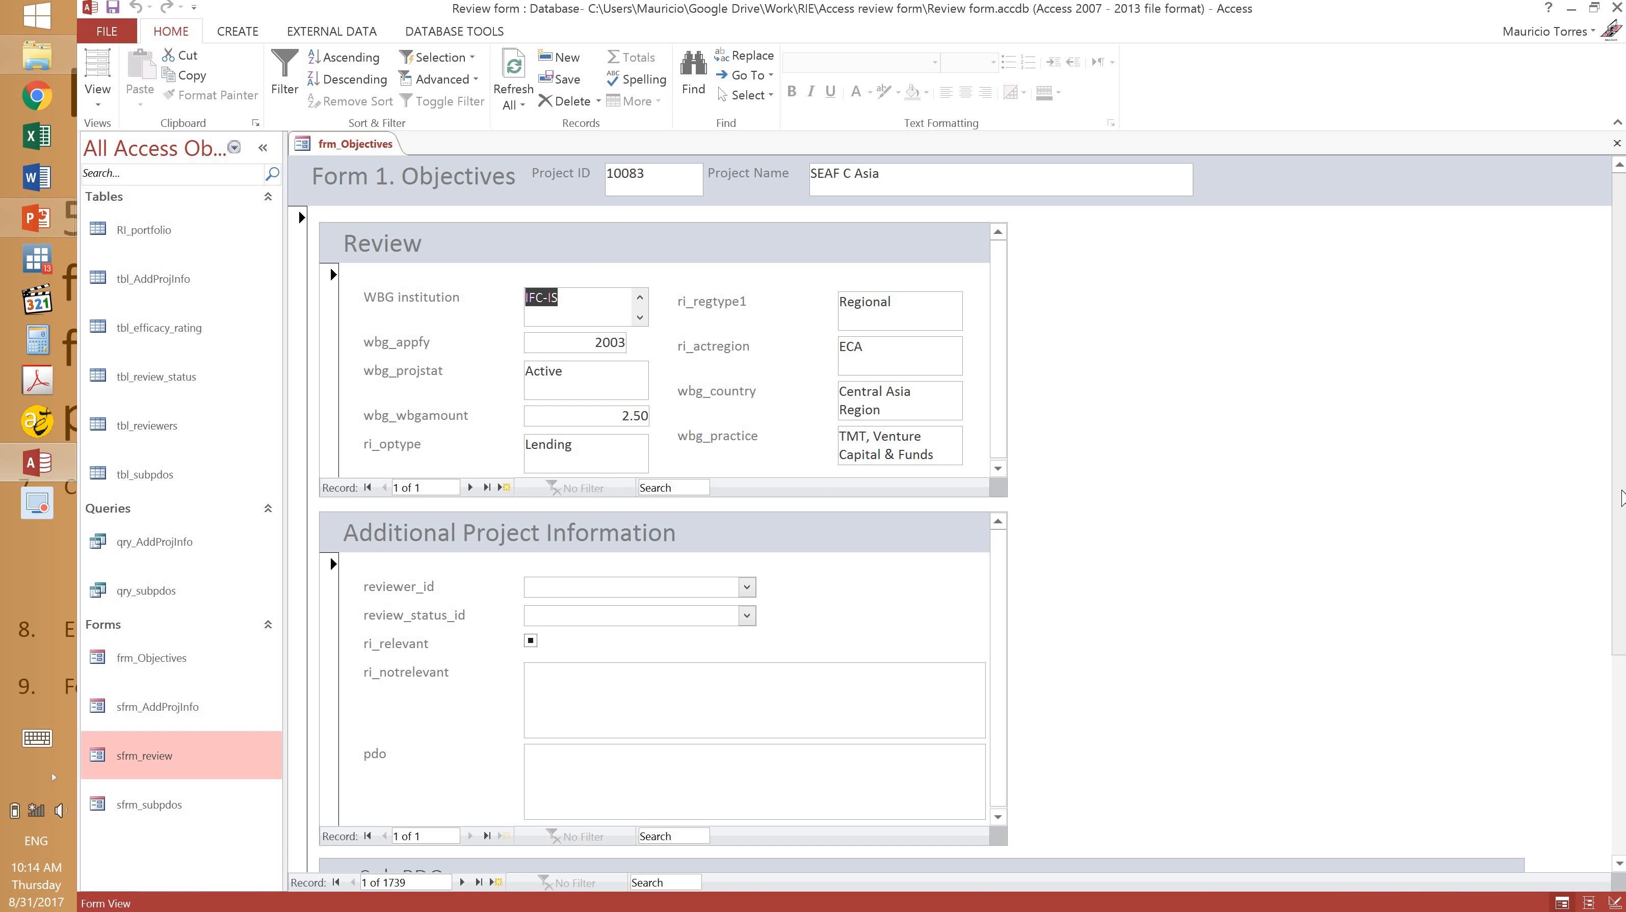
Check the rating choices offered by efficacy_rating_id in the Sub PDOs subform without choosing one.
{"action": "left_click_drag", "start_coordinate": [1619, 502], "coordinate": [1617, 673]}
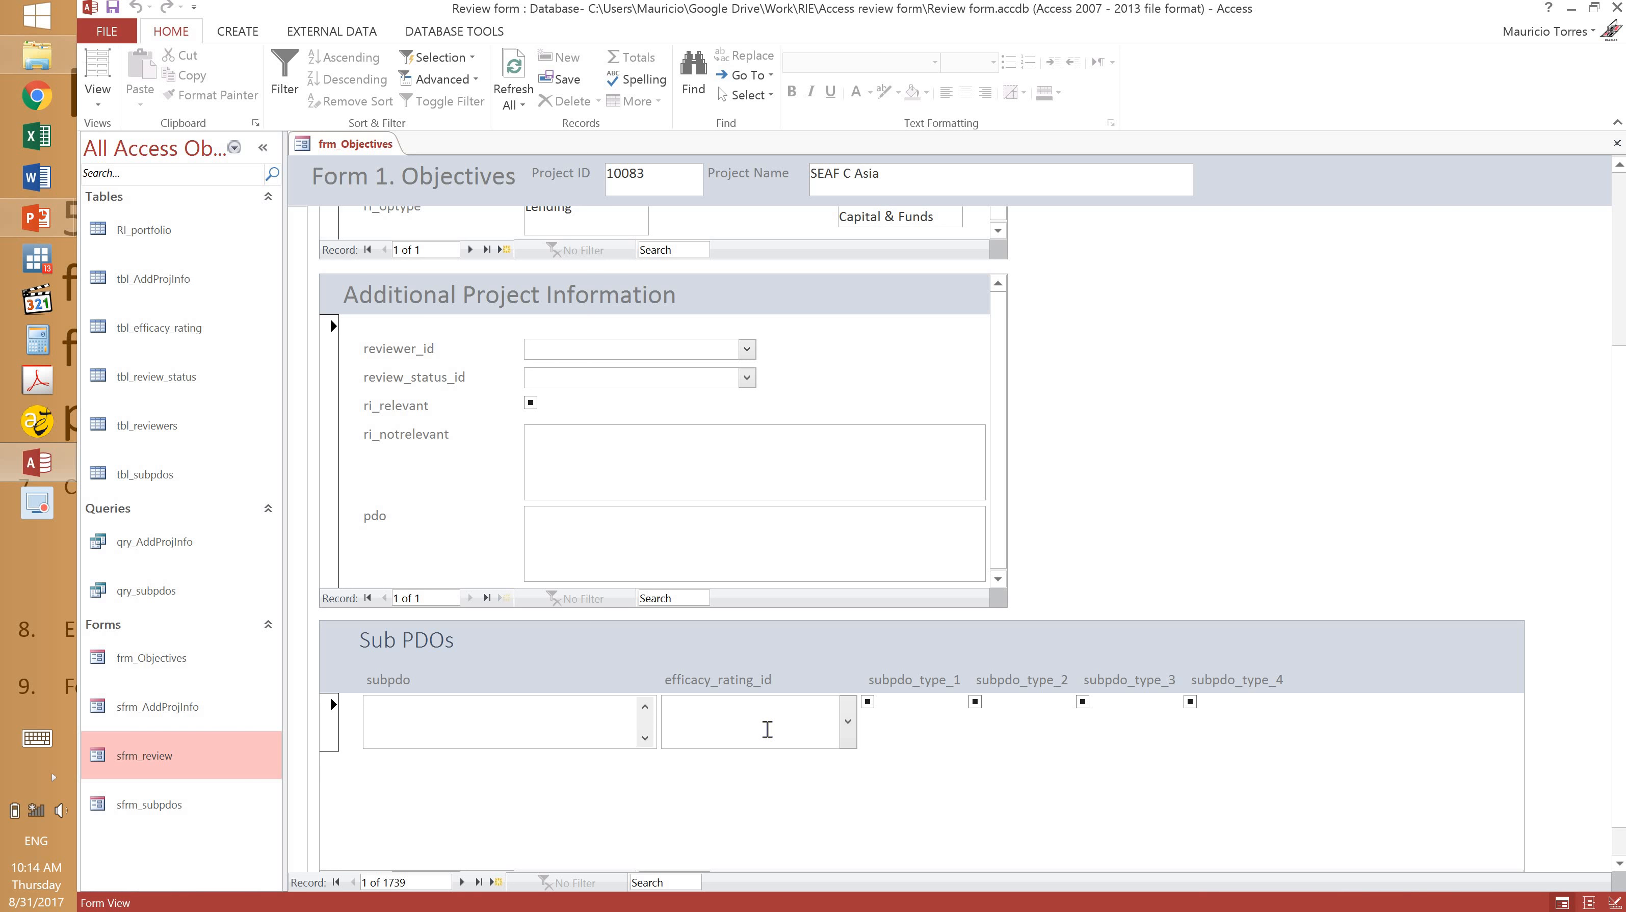
{"action": "left_click", "coordinate": [850, 736]}
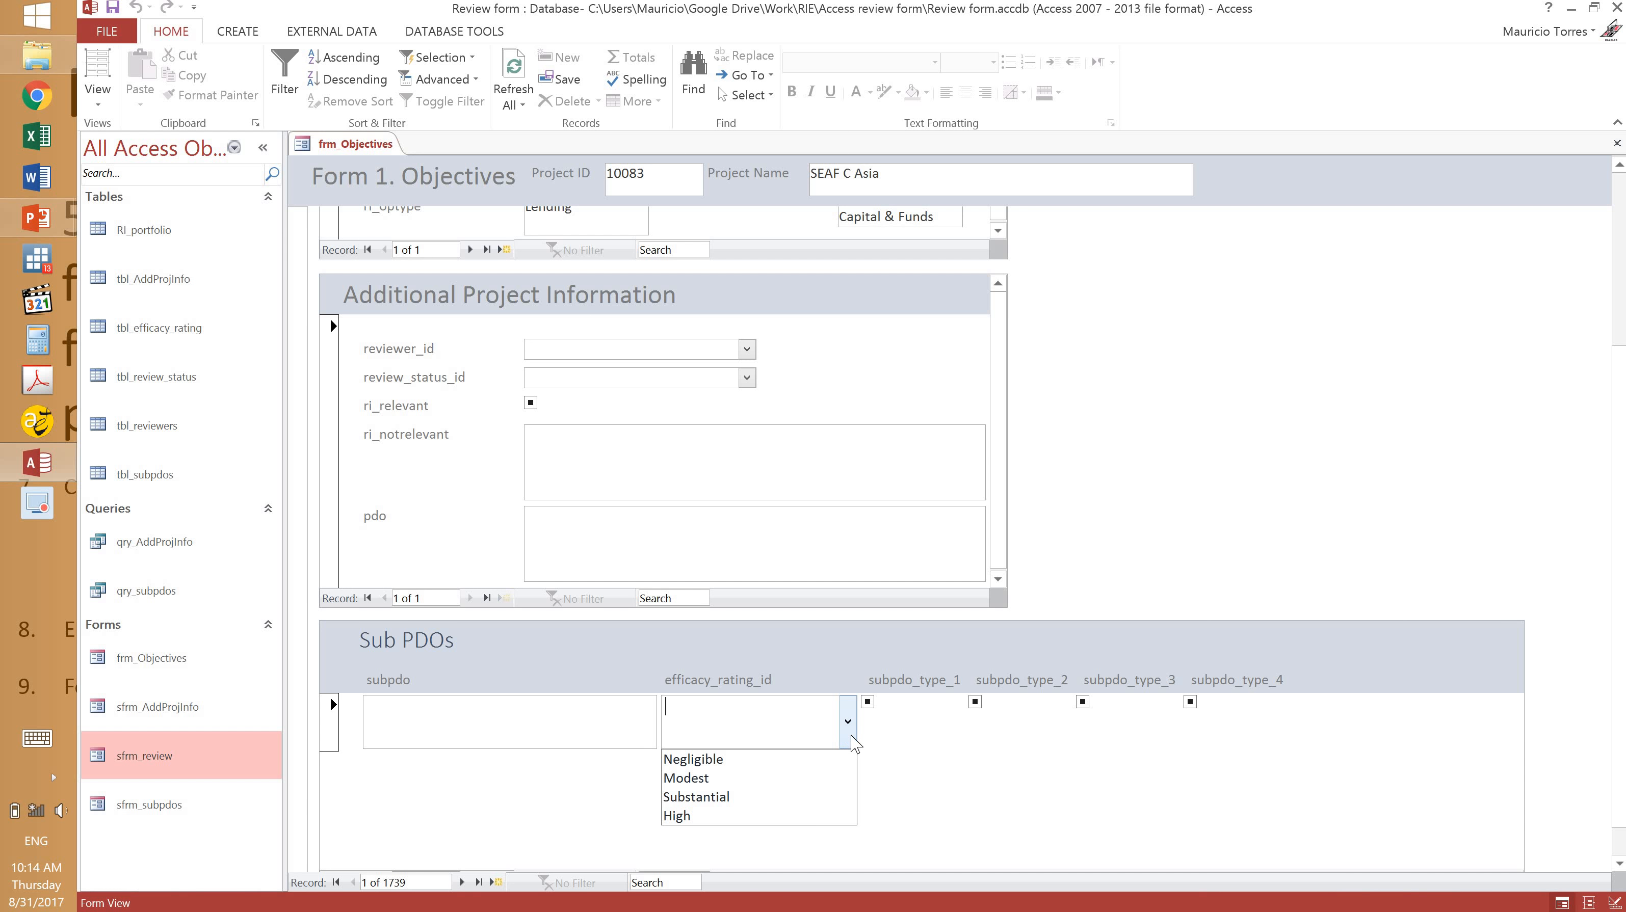
{"action": "left_click", "coordinate": [1134, 747]}
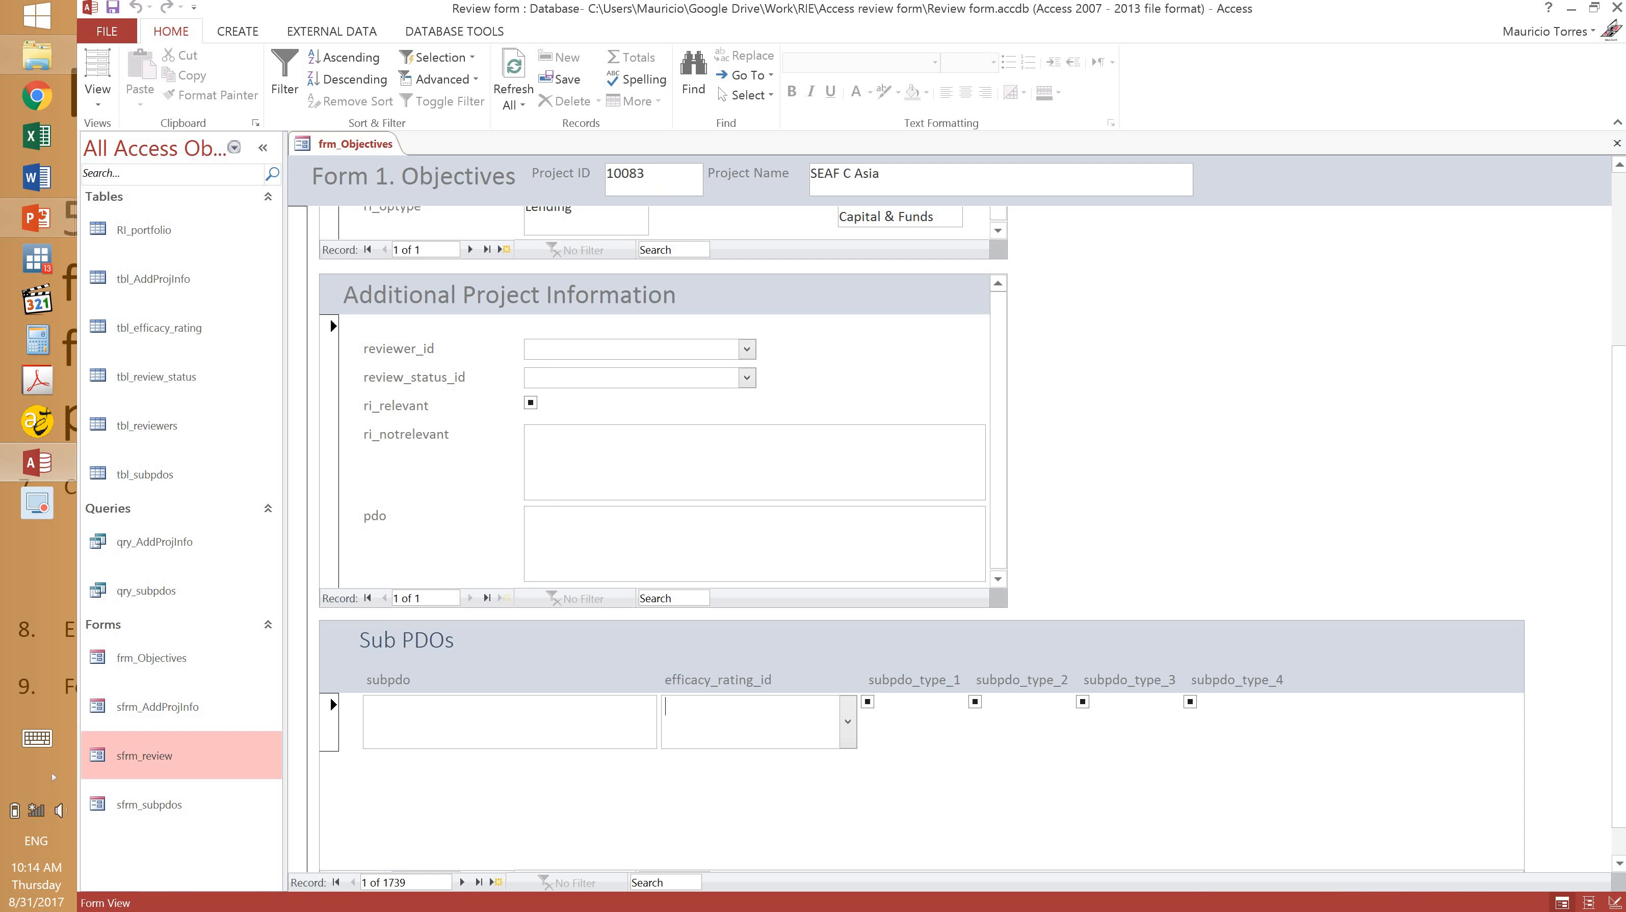
Advance the main form to record 10, checking the Review, Additional Project Information and Sub PDOs subforms along the way.
{"action": "left_click", "coordinate": [462, 882]}
{"action": "left_click", "coordinate": [462, 883]}
{"action": "left_click", "coordinate": [462, 882]}
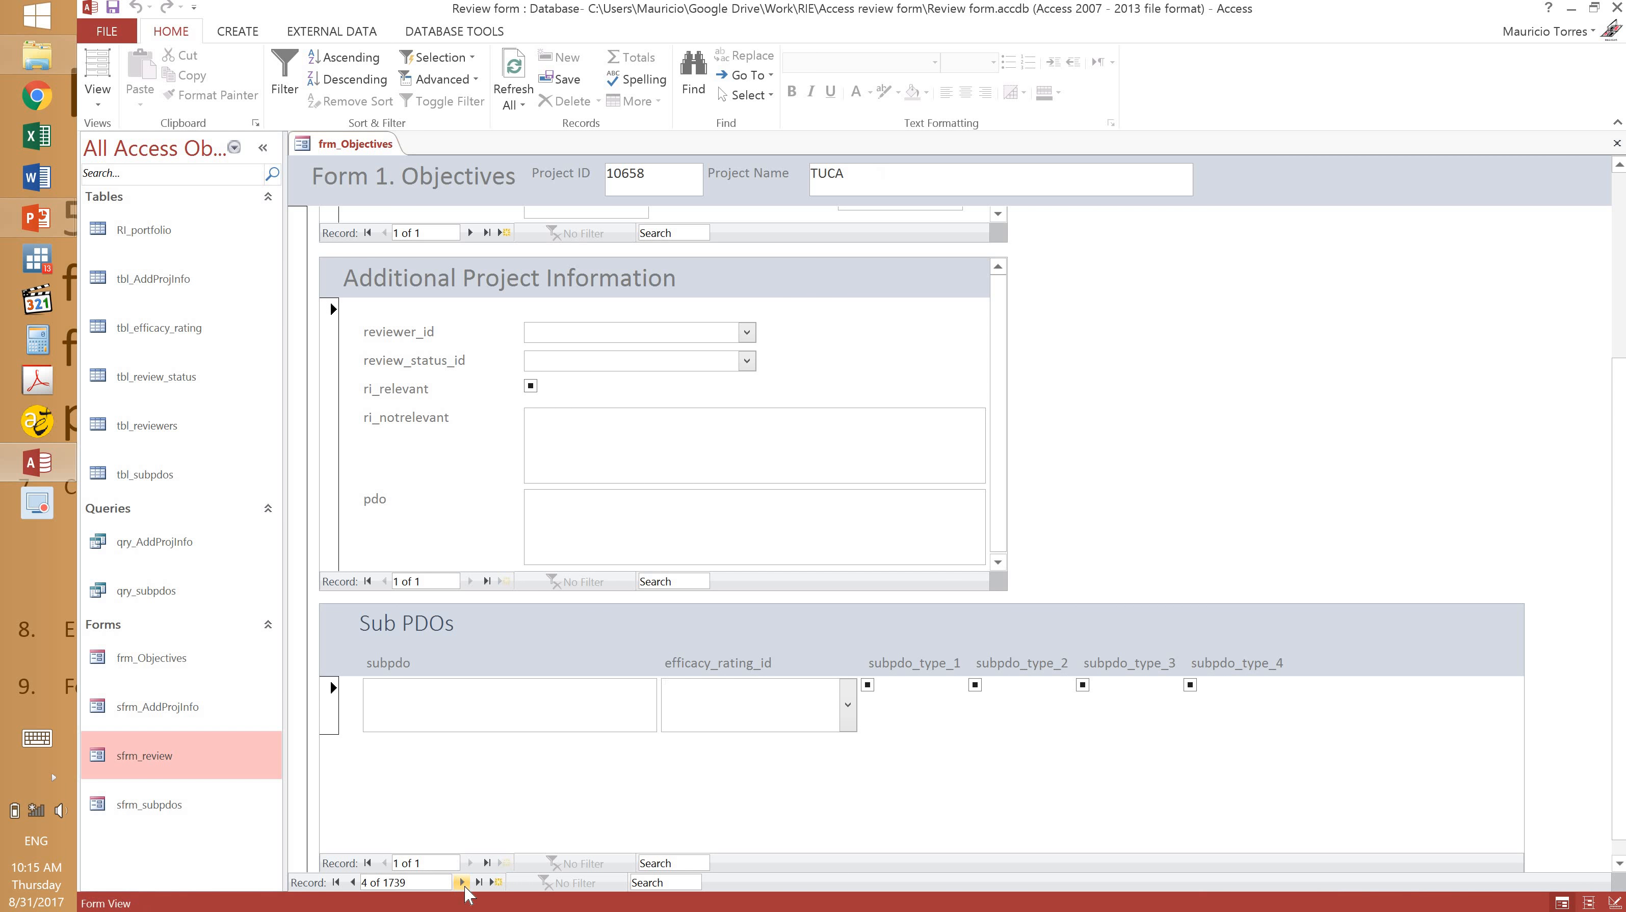
{"action": "left_click", "coordinate": [462, 882]}
{"action": "scroll", "coordinate": [1622, 431], "scroll_direction": "up", "scroll_amount": 4}
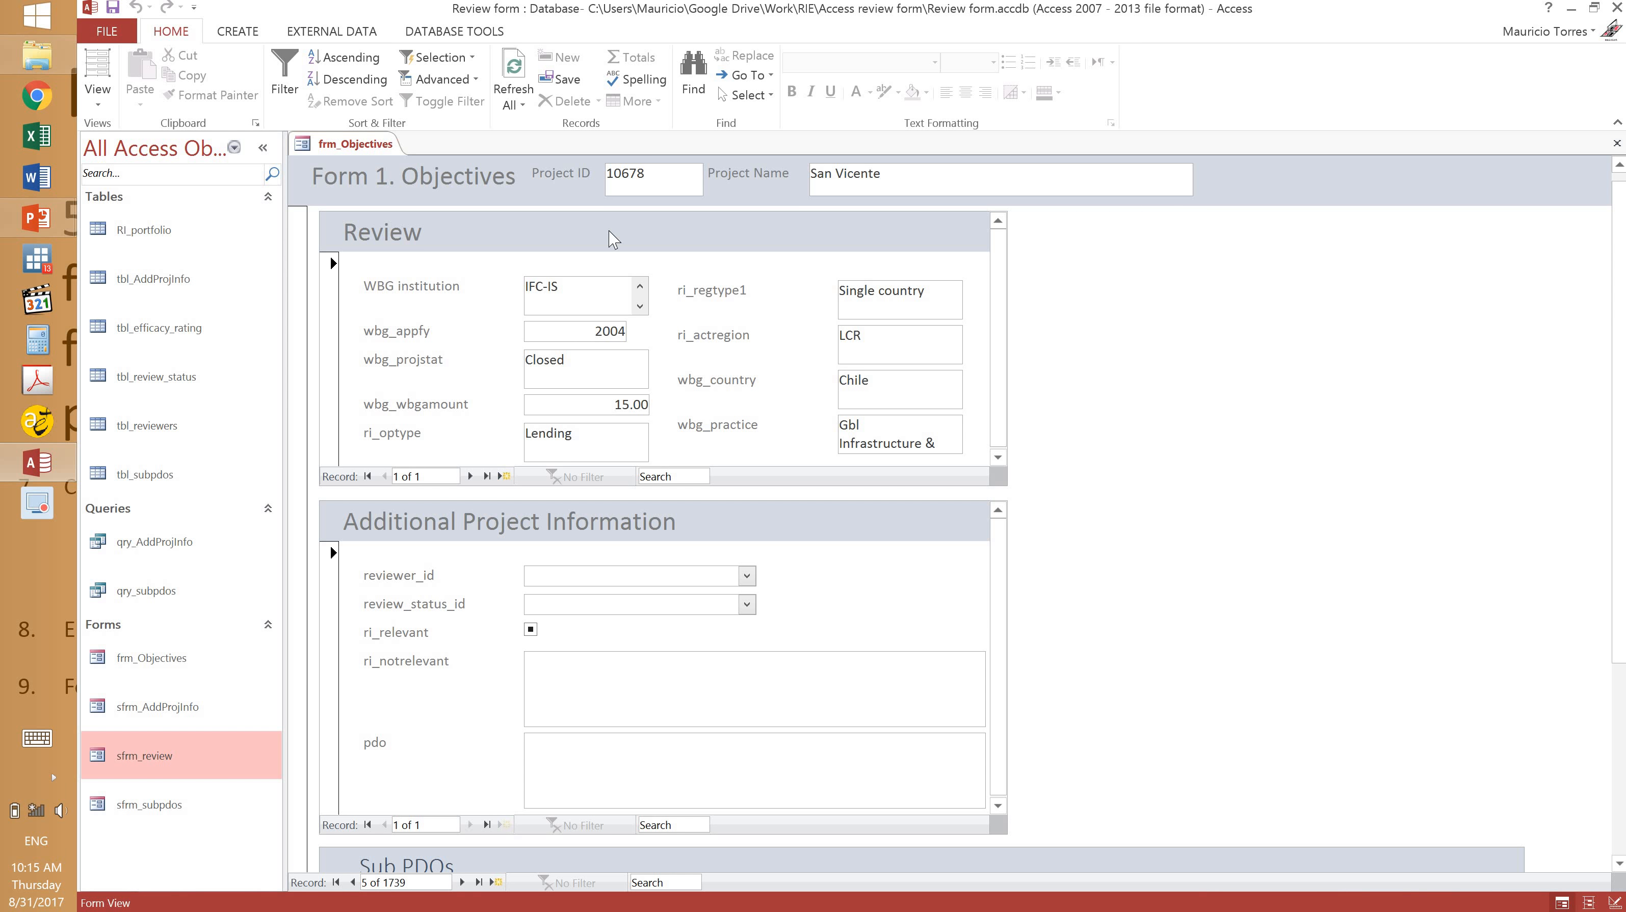
{"action": "left_click", "coordinate": [461, 882]}
{"action": "left_click", "coordinate": [461, 883]}
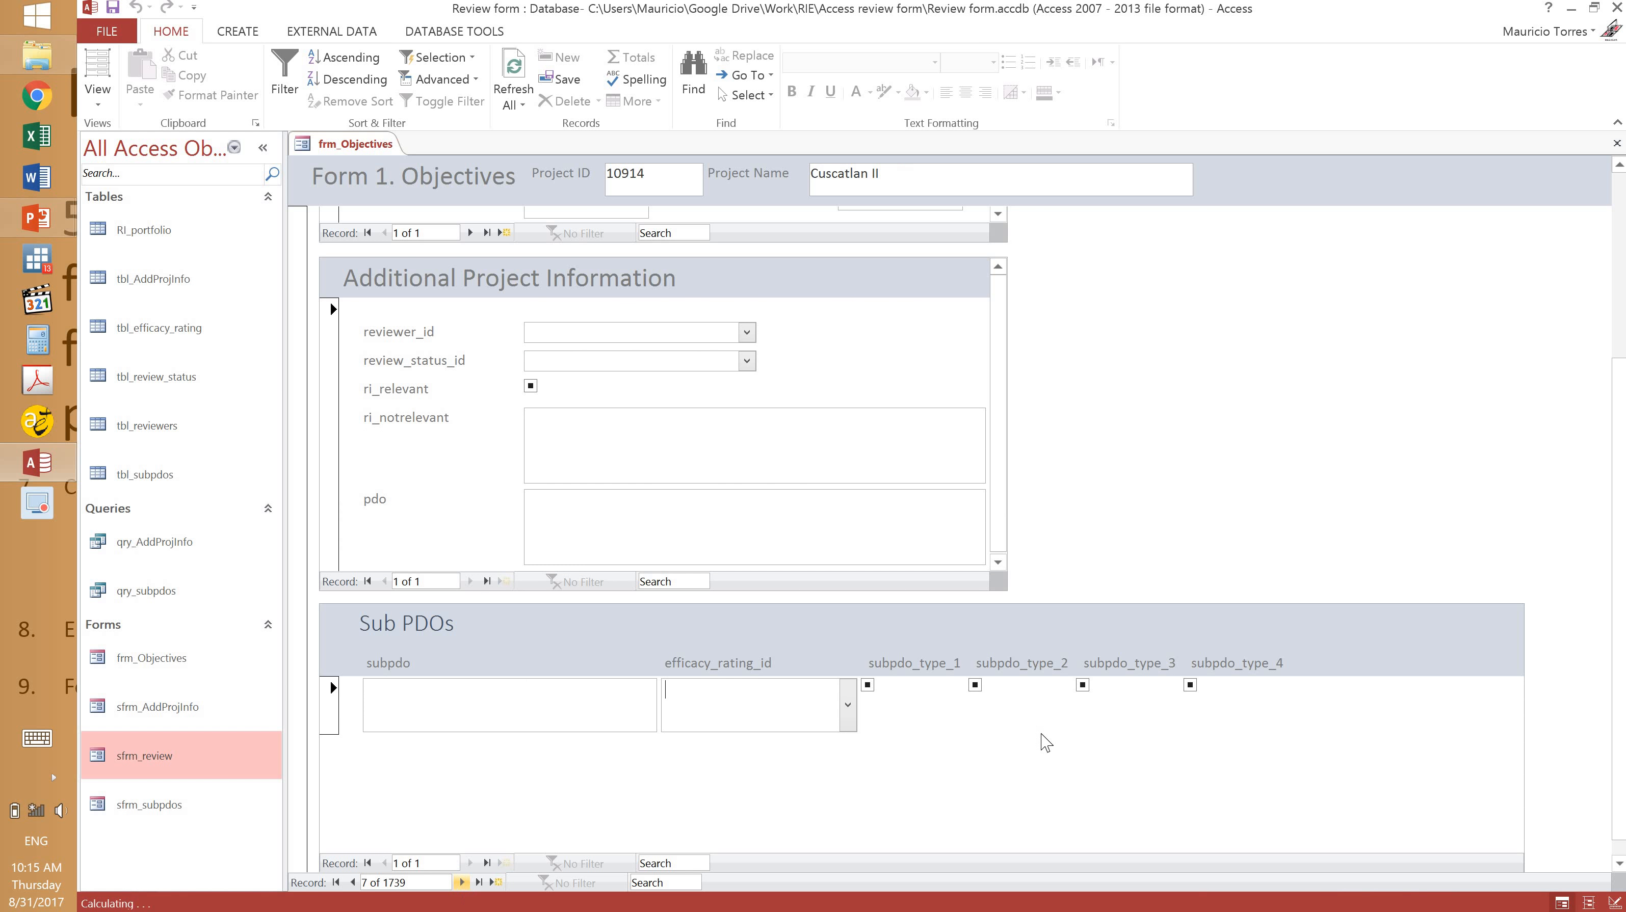
{"action": "scroll", "coordinate": [1597, 363], "scroll_direction": "up", "scroll_amount": 3}
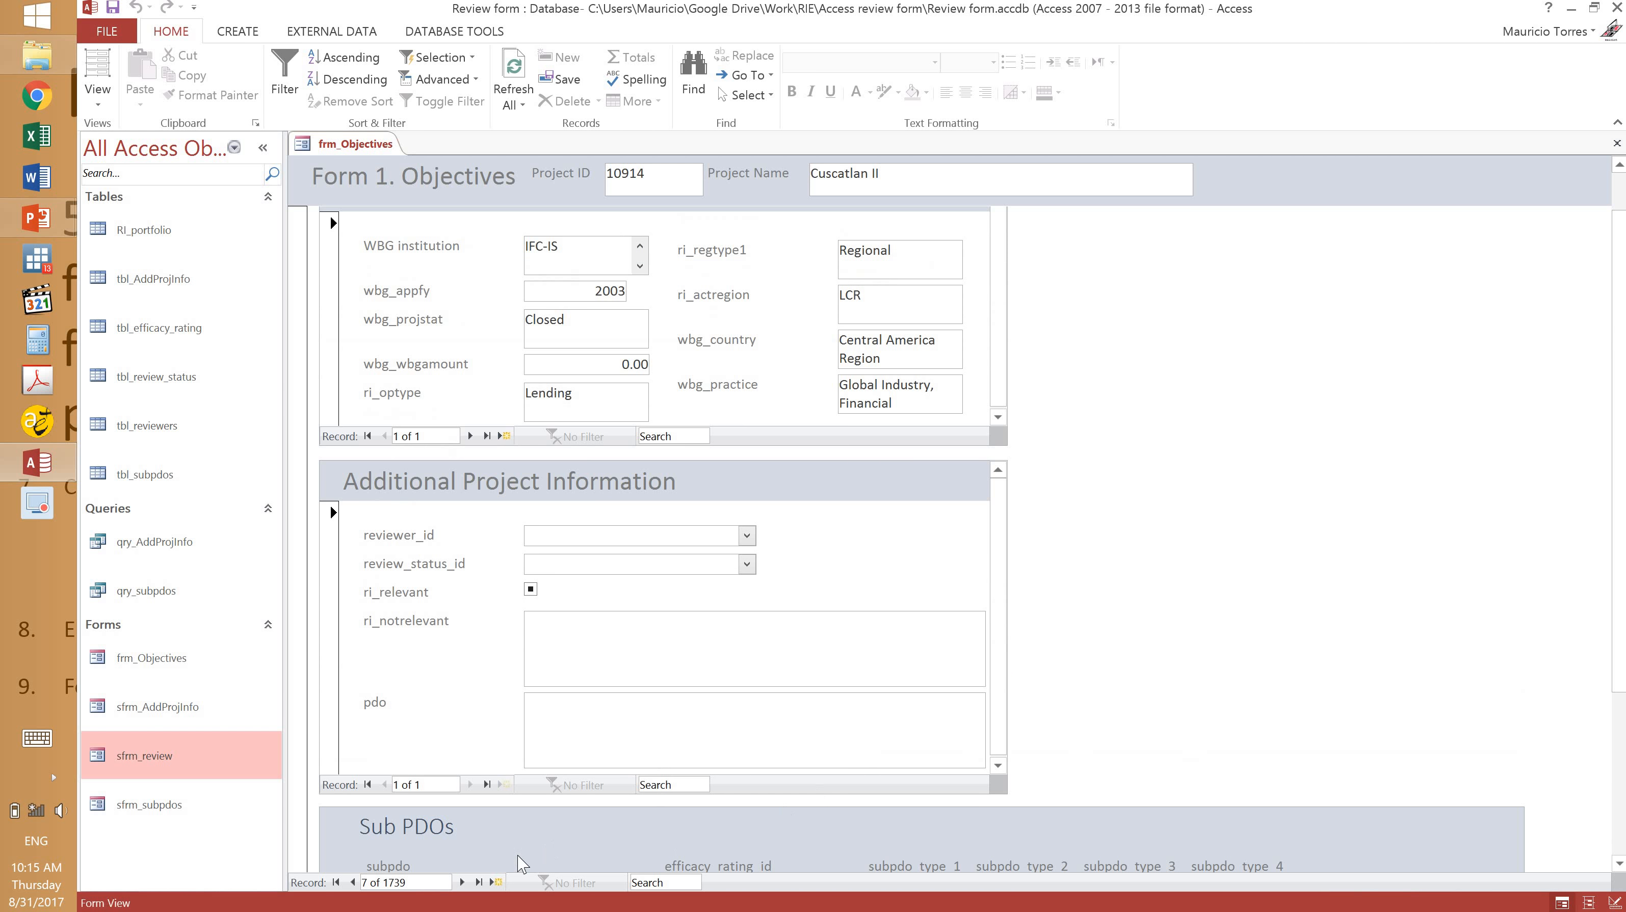
{"action": "left_click", "coordinate": [461, 883]}
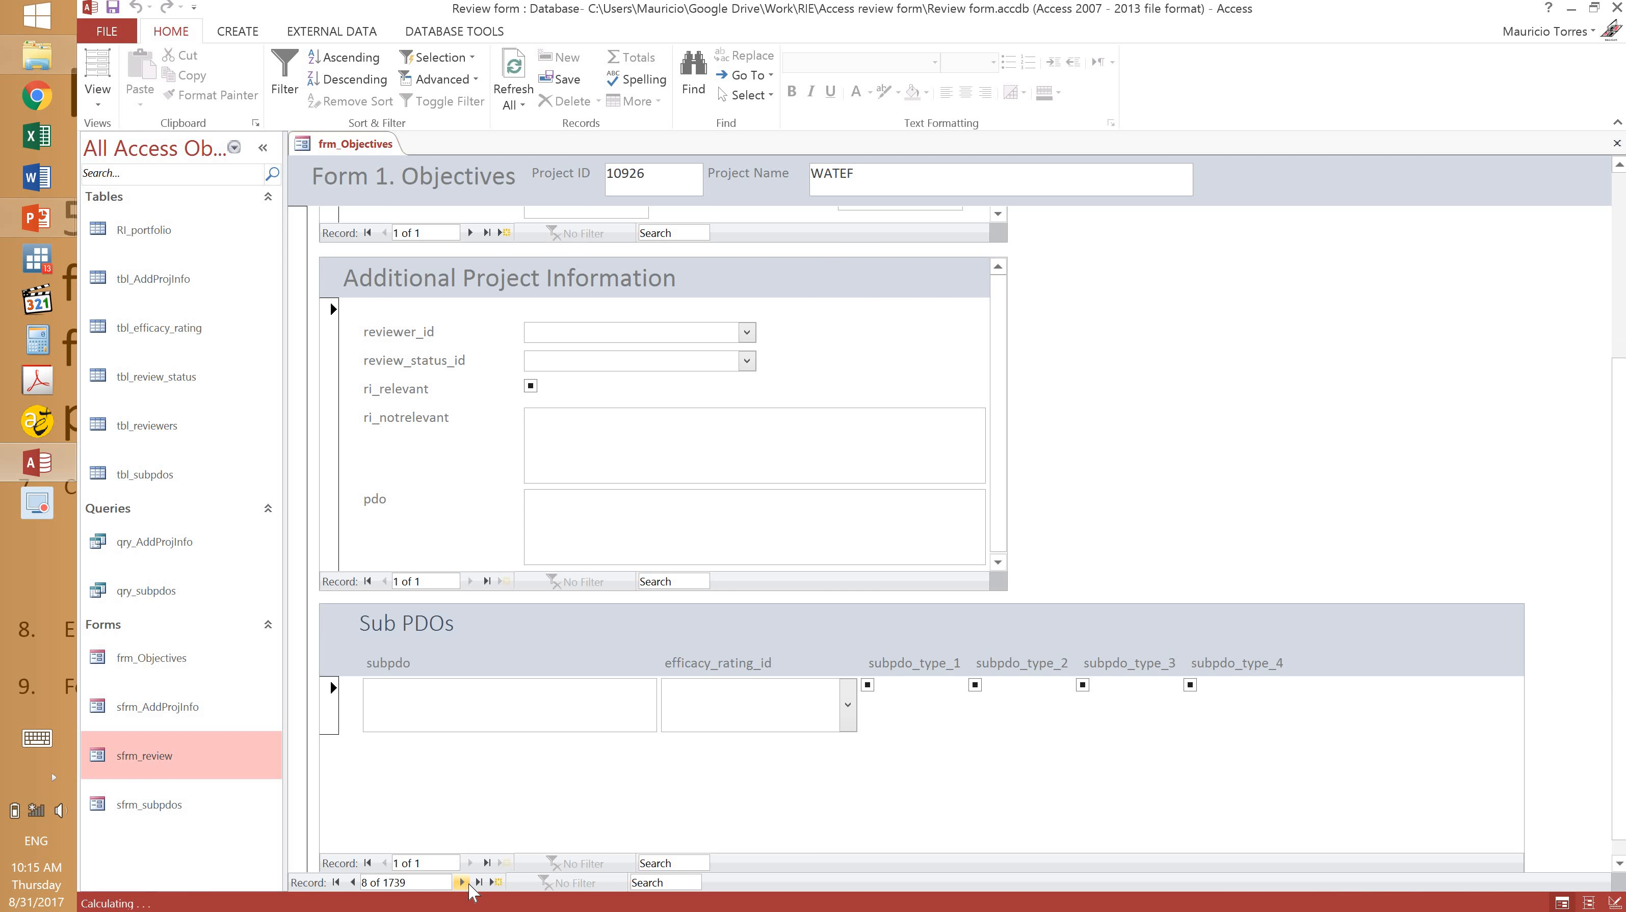
{"action": "left_click", "coordinate": [462, 884]}
{"action": "left_click", "coordinate": [463, 883]}
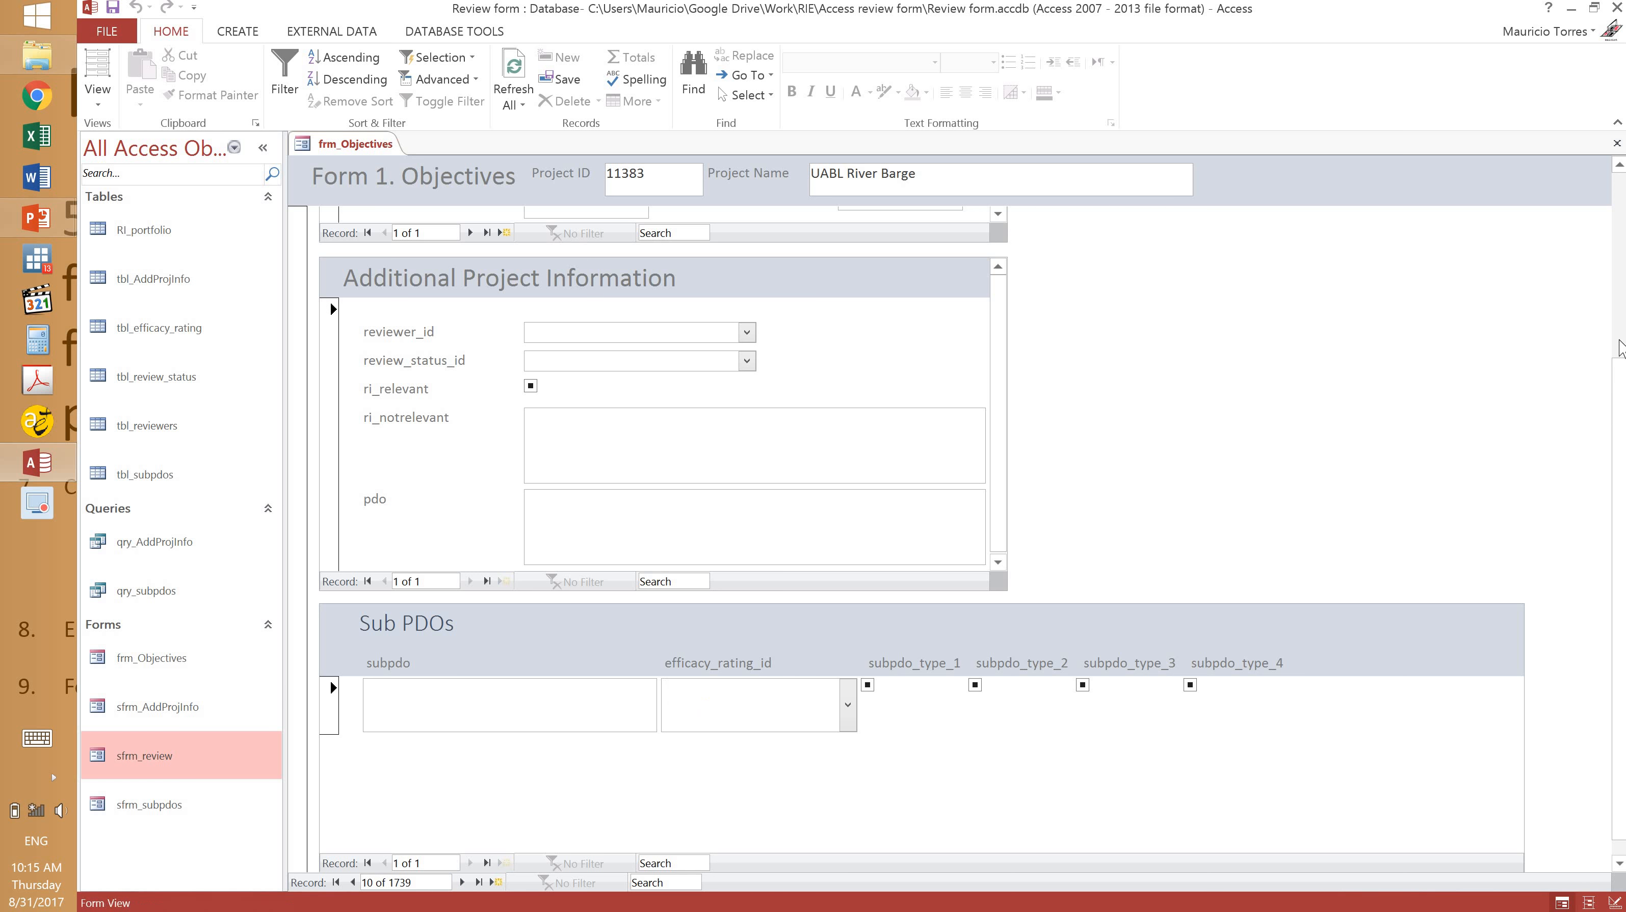
Examine the full layout of the current record from the Review subform down to the Sub PDOs subform.
{"action": "scroll", "coordinate": [803, 368], "scroll_direction": "up", "scroll_amount": 3}
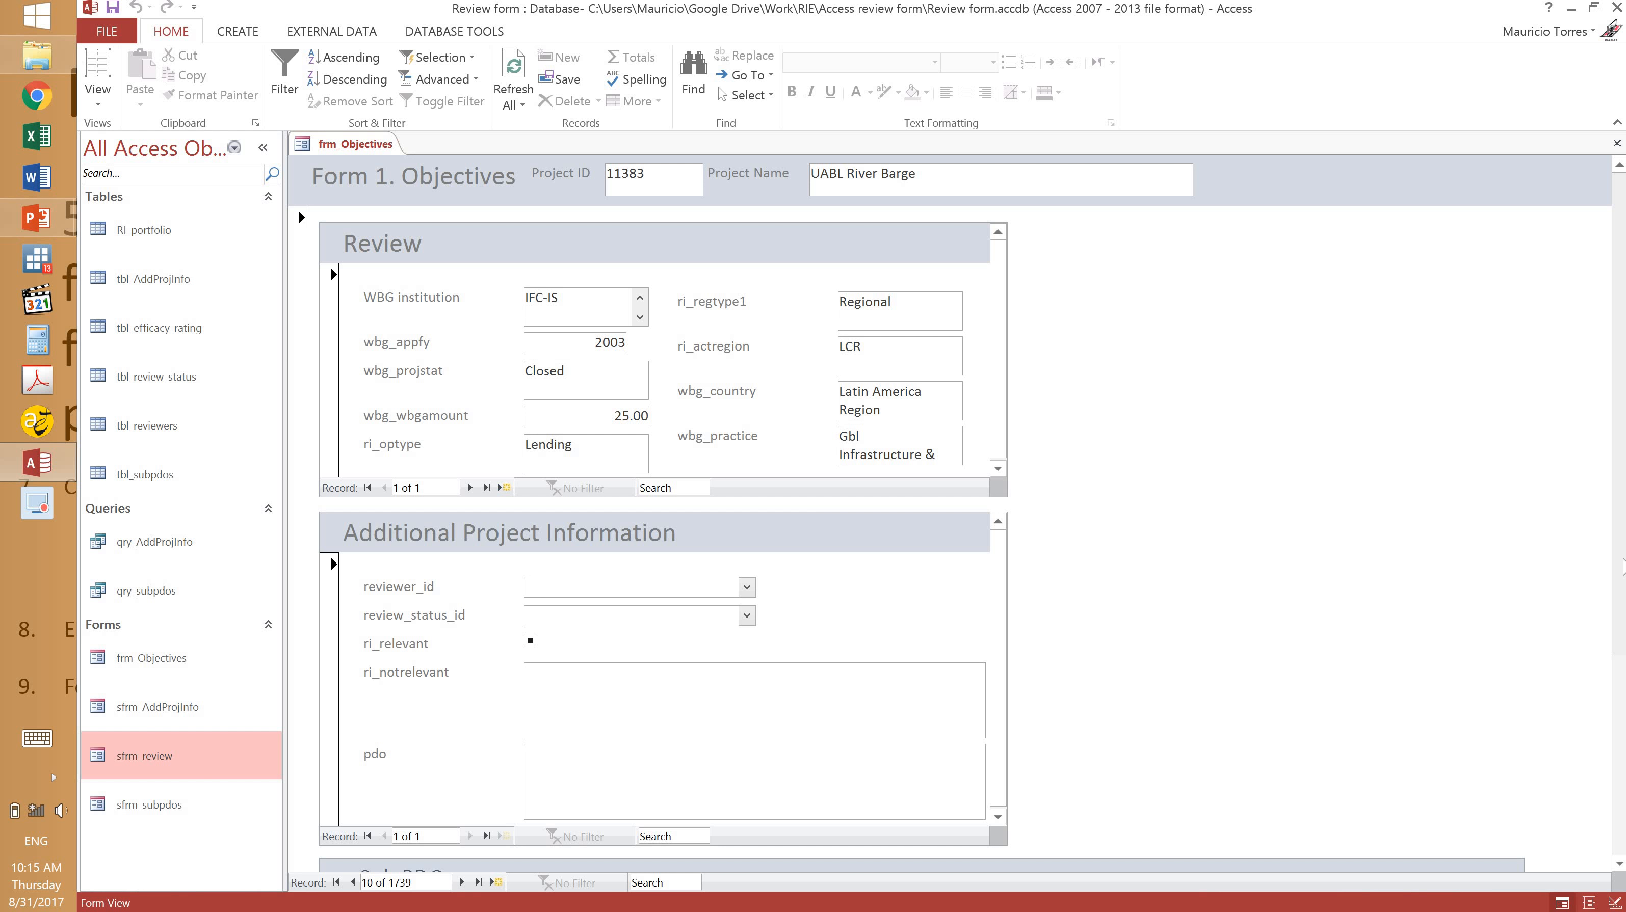
{"action": "scroll", "coordinate": [1600, 786], "scroll_direction": "down", "scroll_amount": 3}
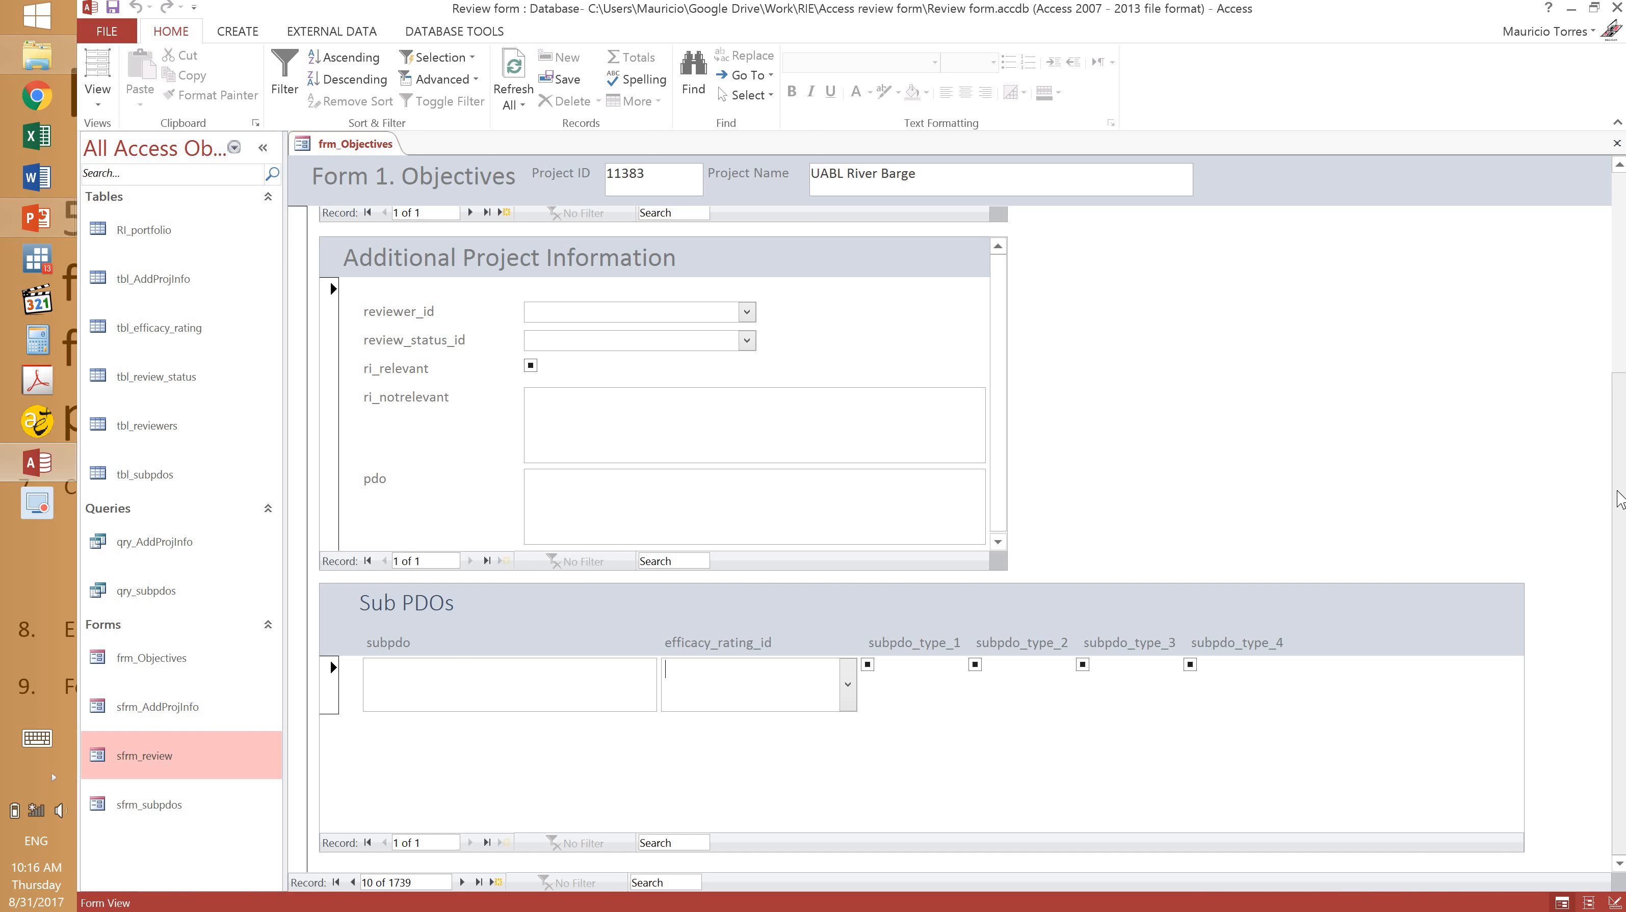
{"action": "scroll", "coordinate": [1620, 511], "scroll_direction": "up", "scroll_amount": 3}
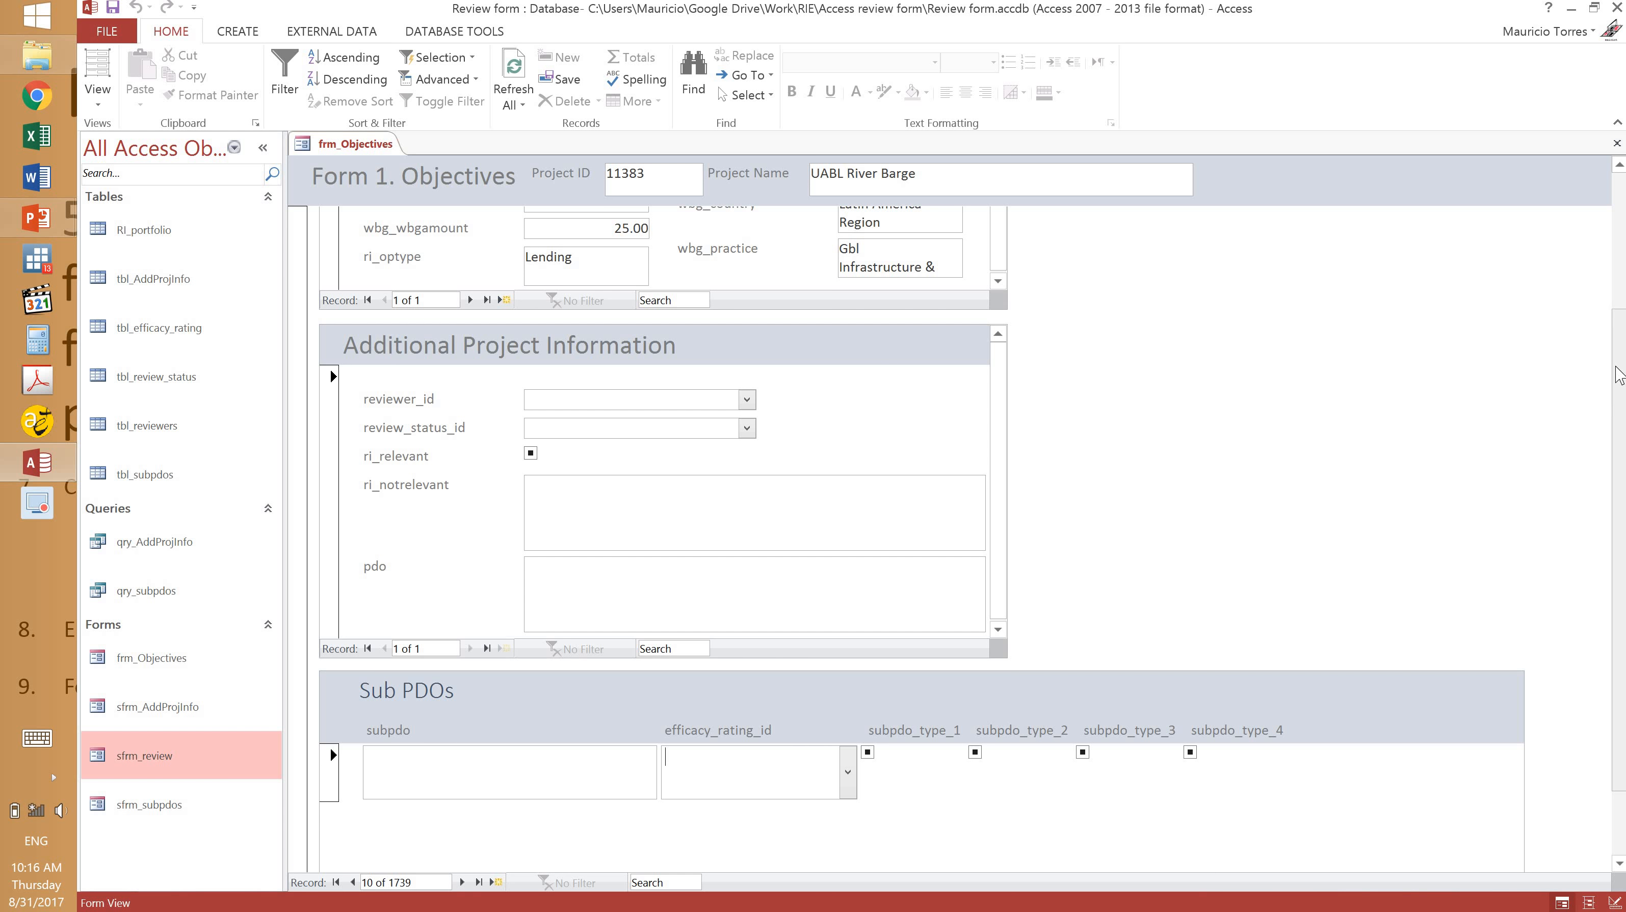
{"action": "scroll", "coordinate": [1618, 447], "scroll_direction": "up", "scroll_amount": 3}
{"action": "scroll", "coordinate": [1615, 542], "scroll_direction": "down", "scroll_amount": 6}
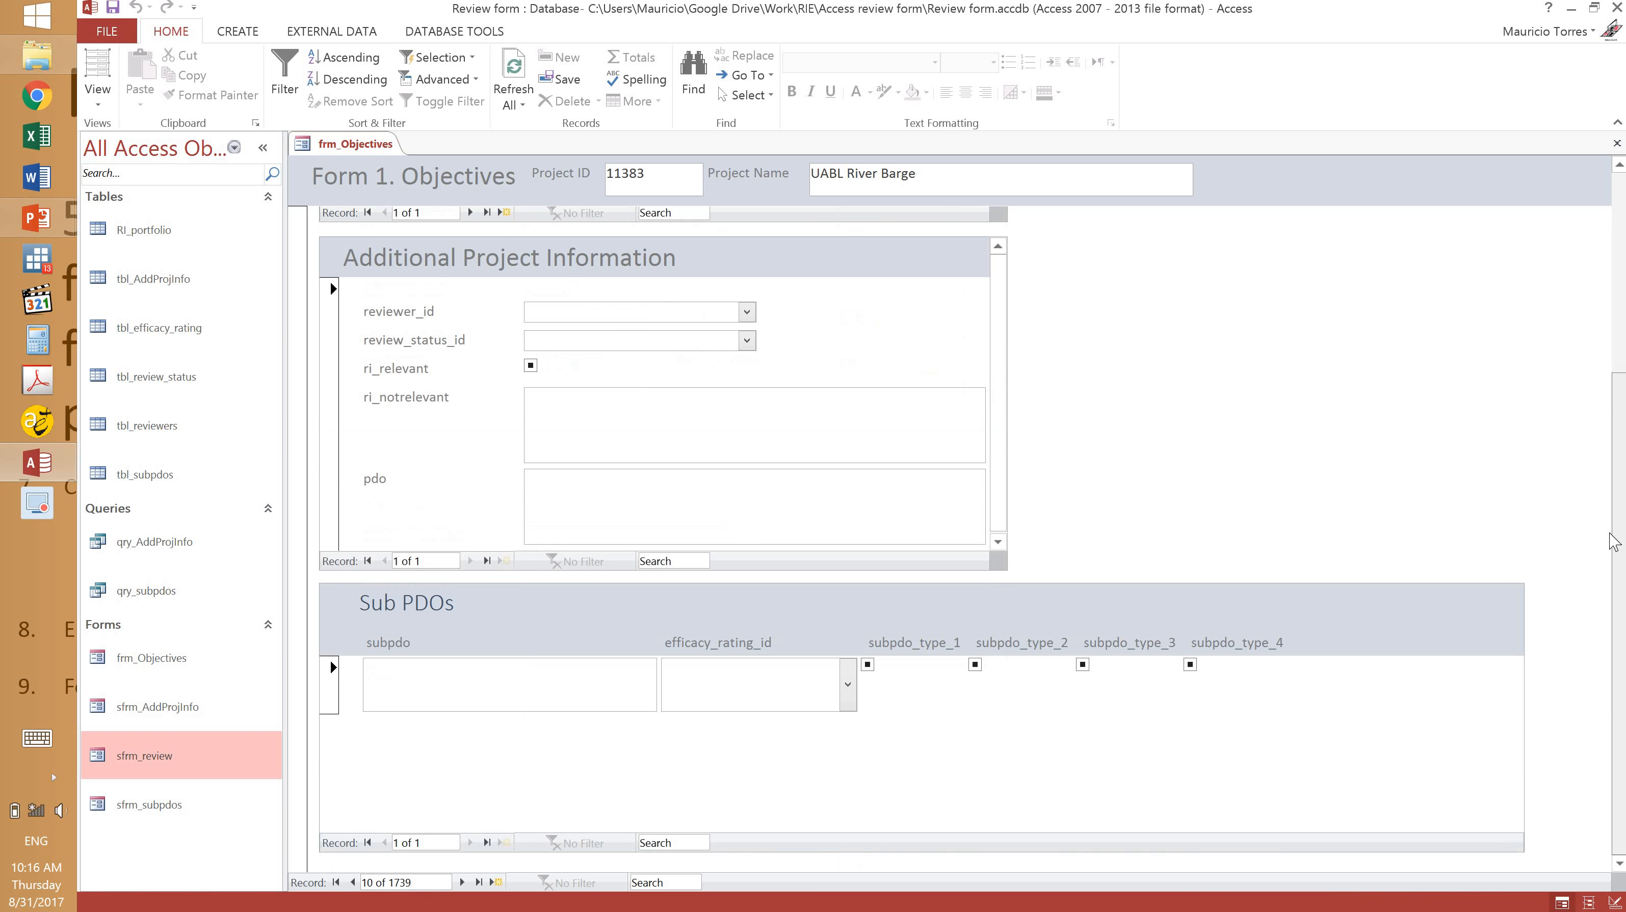
{"action": "scroll", "coordinate": [1621, 396], "scroll_direction": "up", "scroll_amount": 3}
{"action": "scroll", "coordinate": [1623, 339], "scroll_direction": "up", "scroll_amount": 3}
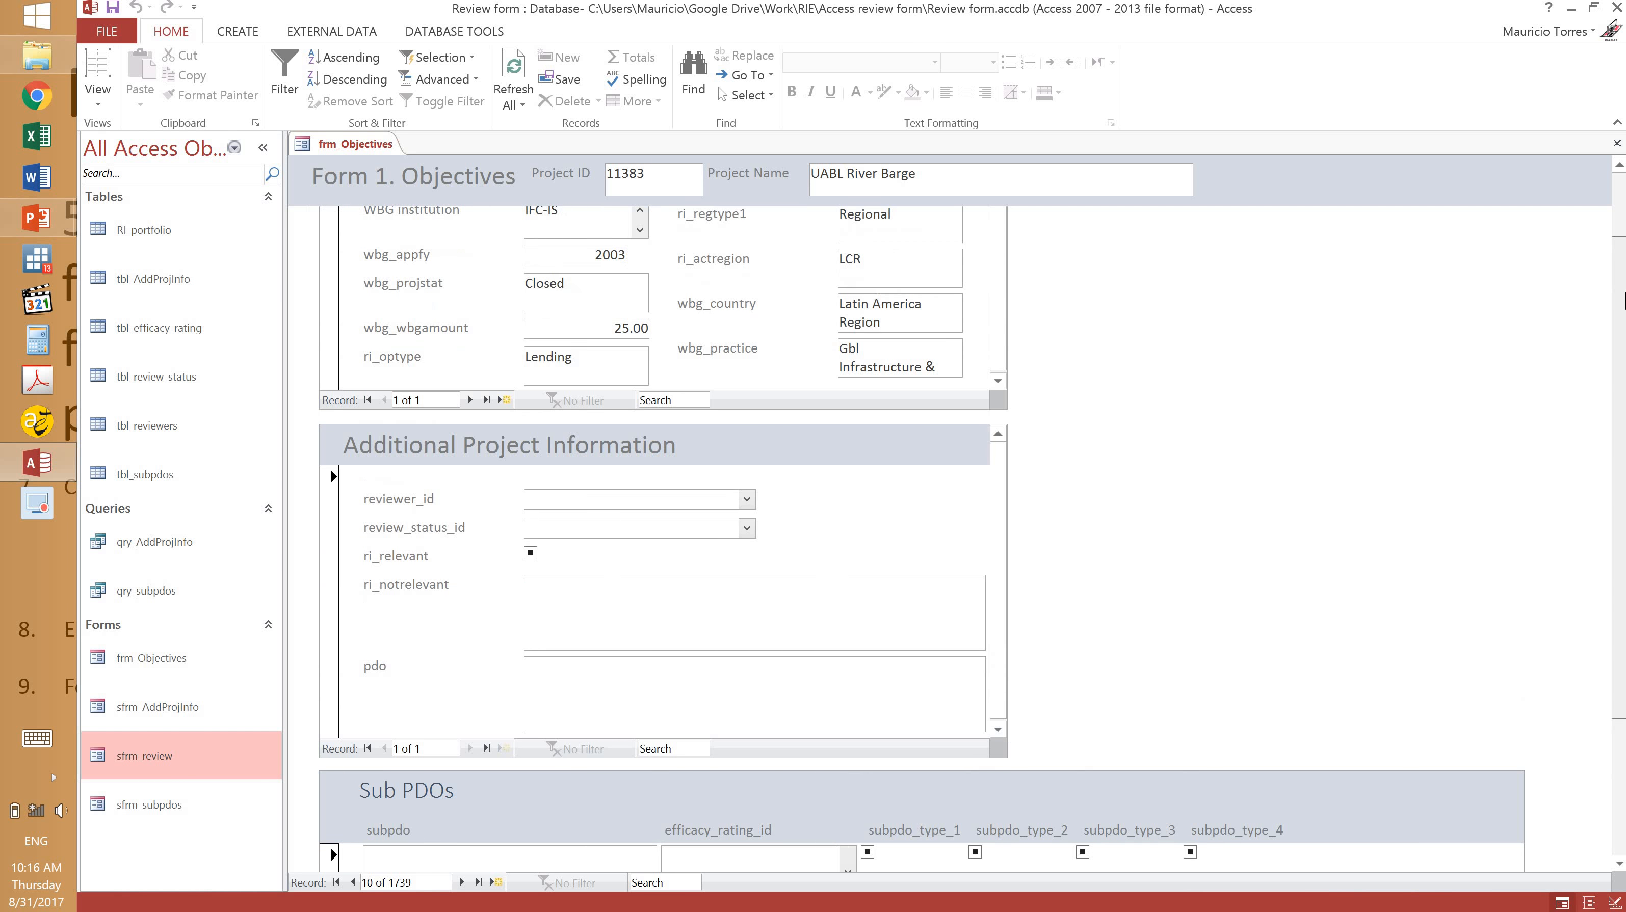
{"action": "scroll", "coordinate": [780, 189], "scroll_direction": "up", "scroll_amount": 1}
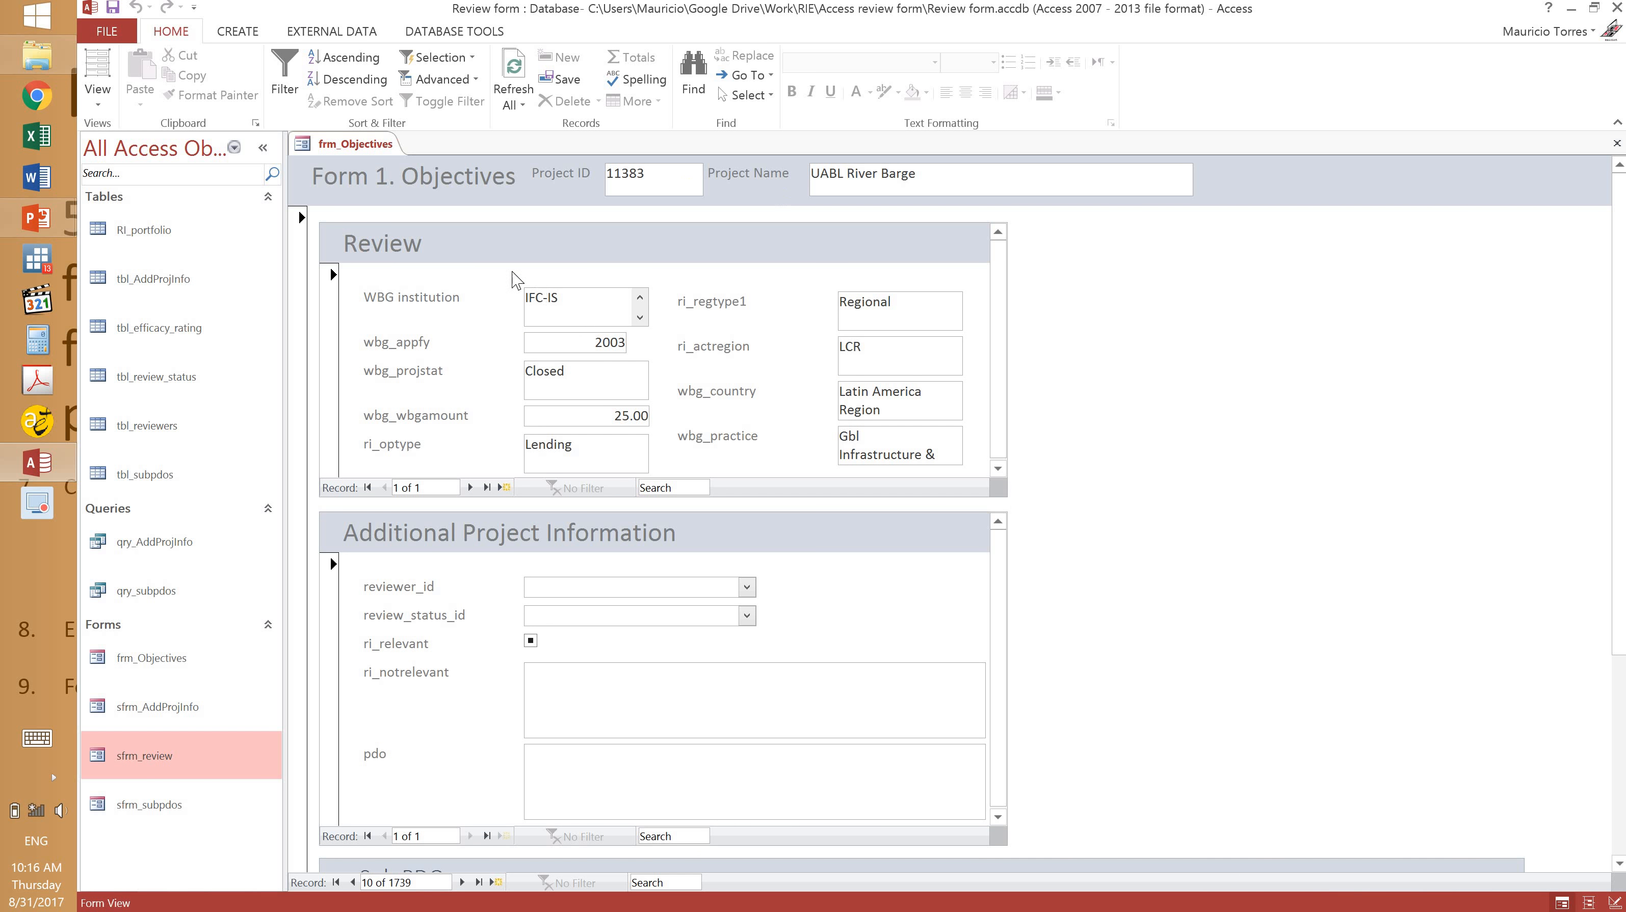
Return to Design View and set the main form's Record Selectors and Navigation Buttons to No.
{"action": "left_click", "coordinate": [107, 100]}
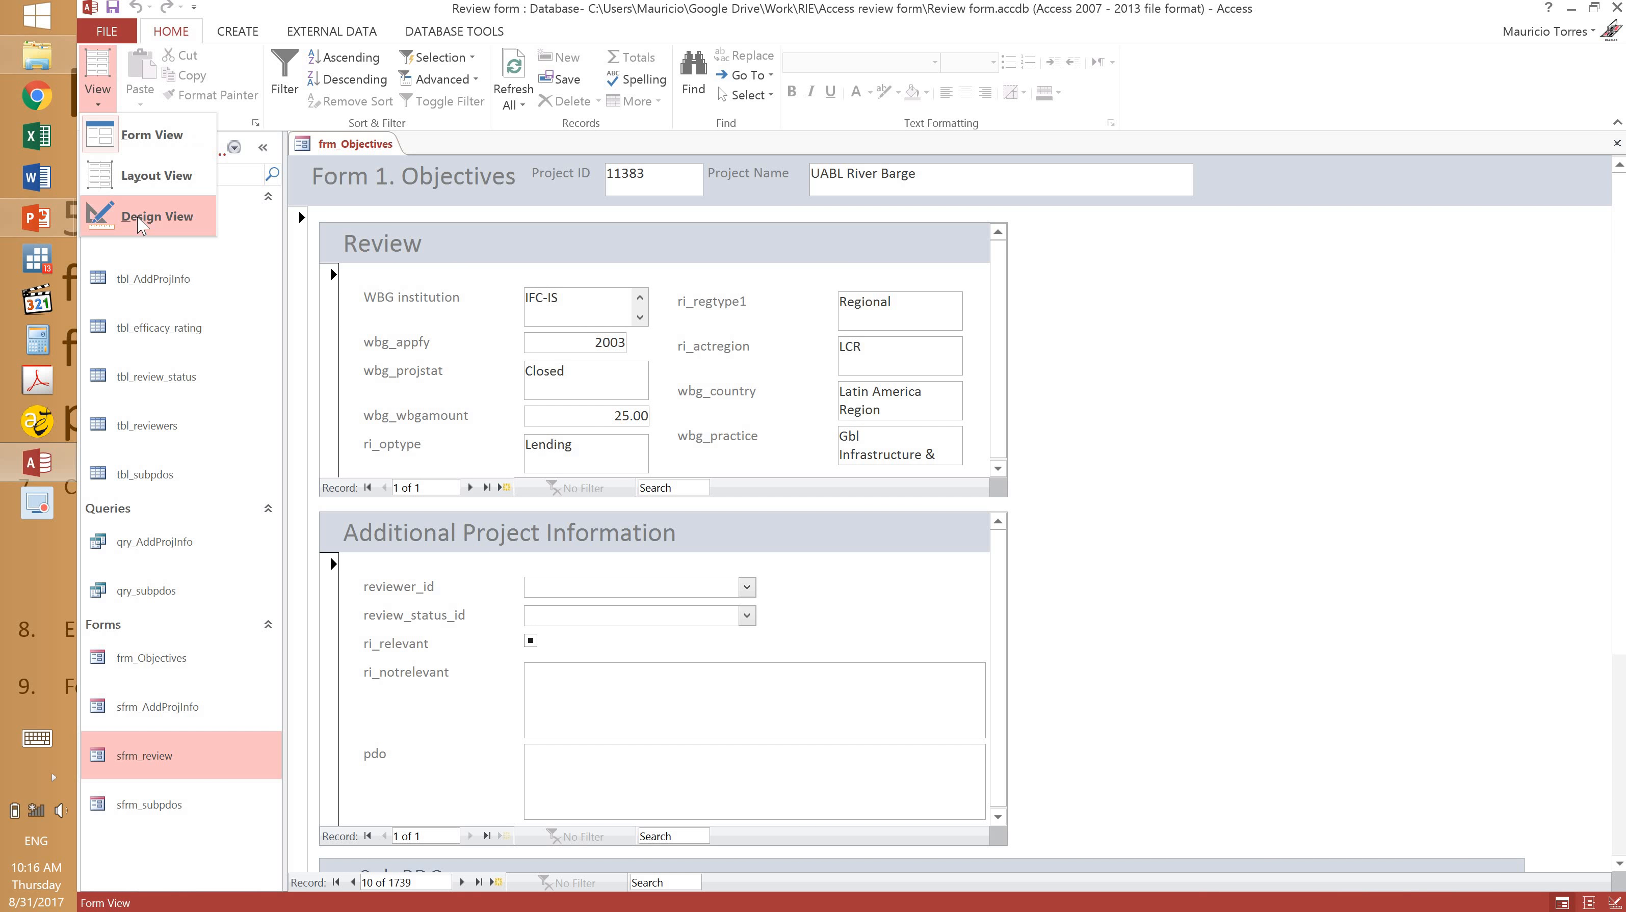
{"action": "left_click", "coordinate": [137, 217]}
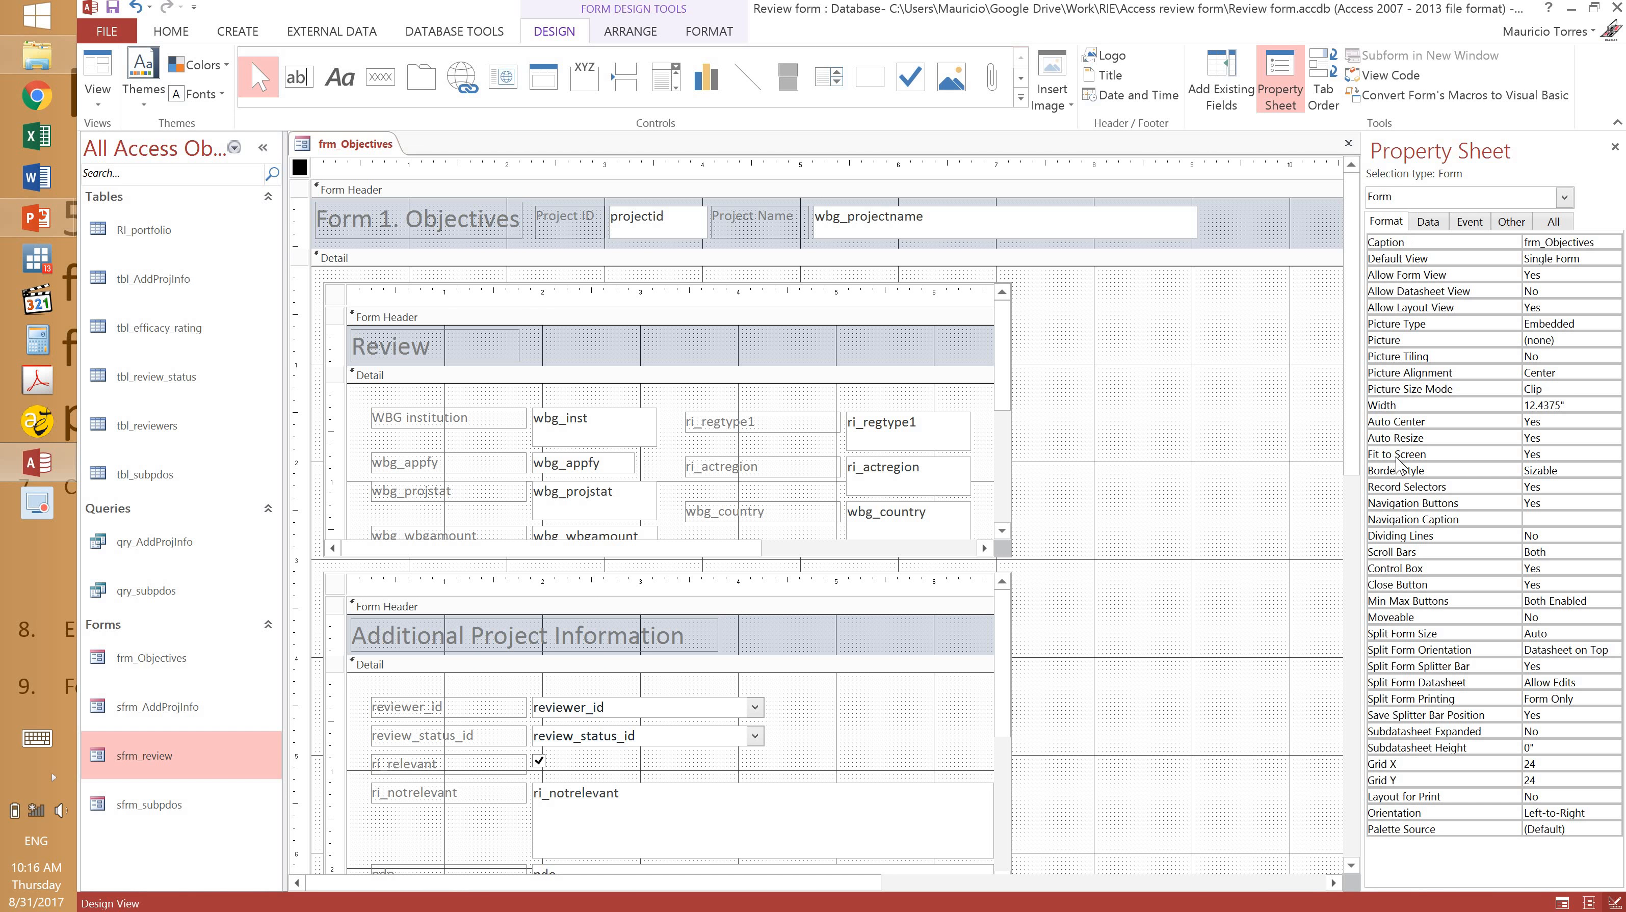
{"action": "left_click", "coordinate": [1561, 487]}
{"action": "left_click", "coordinate": [1612, 487]}
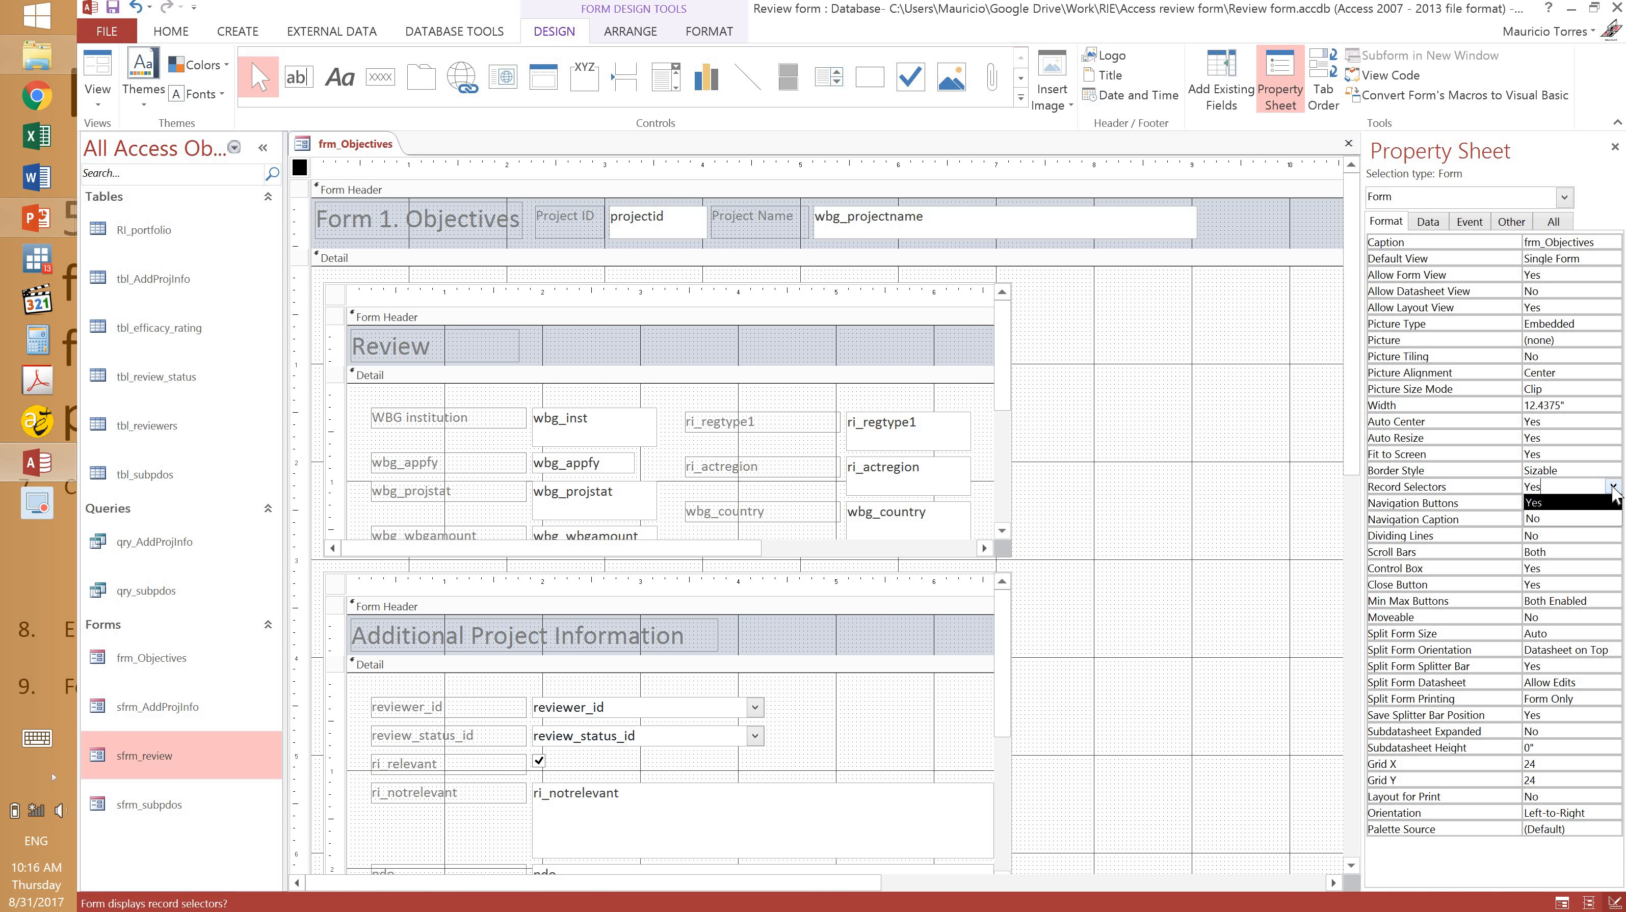
{"action": "left_click", "coordinate": [1573, 517]}
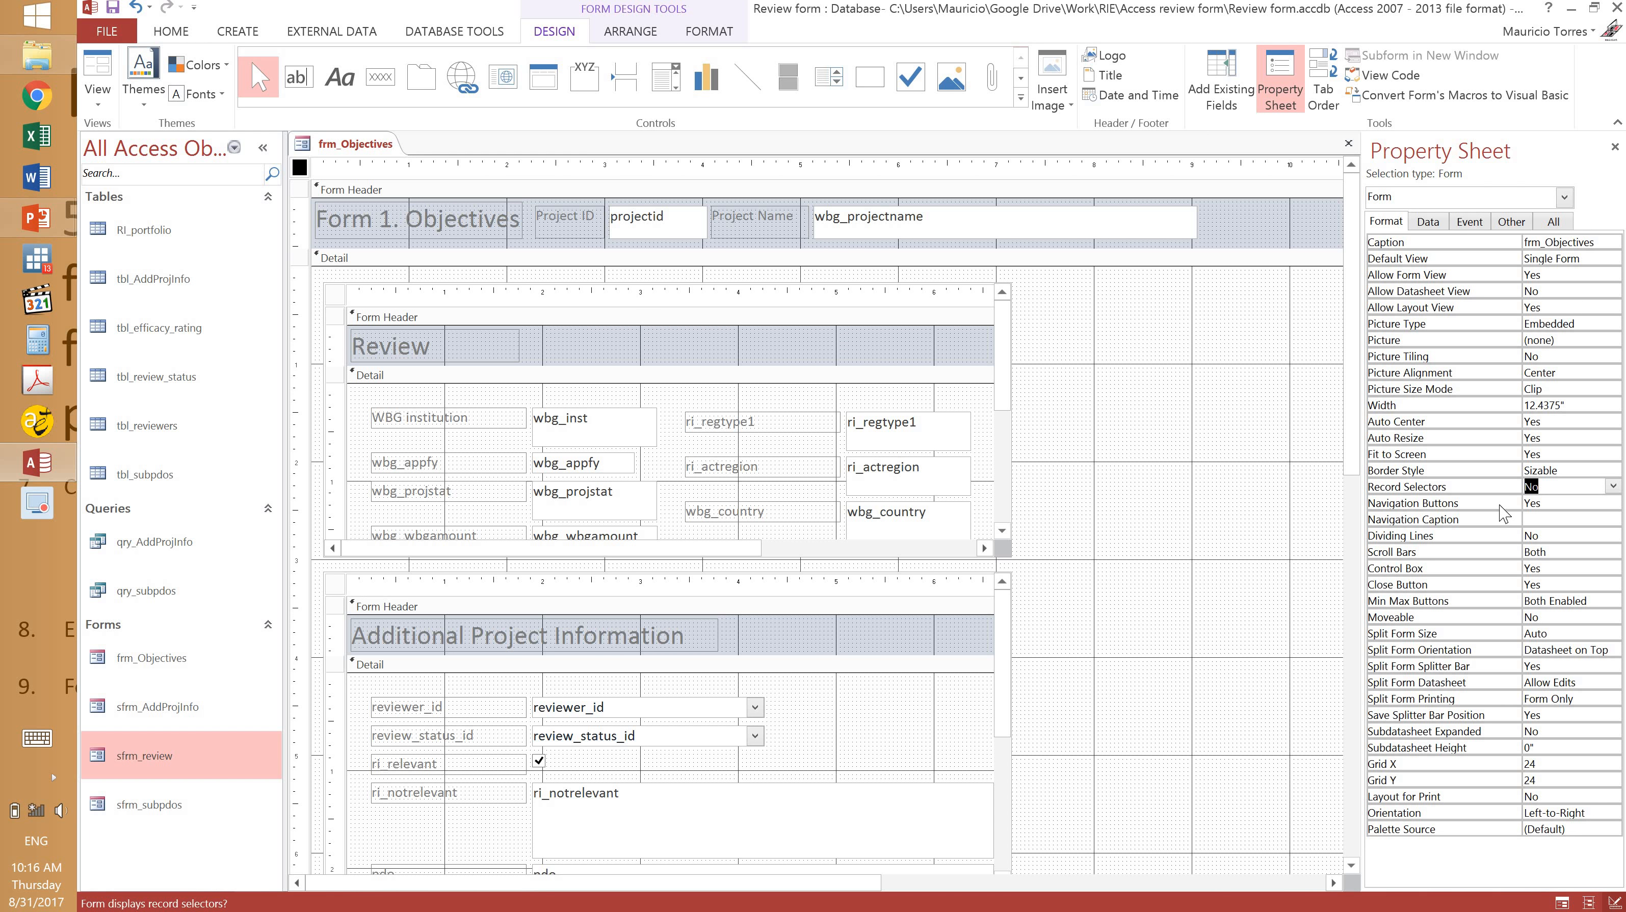
{"action": "left_click", "coordinate": [1550, 506]}
{"action": "left_click", "coordinate": [1614, 505]}
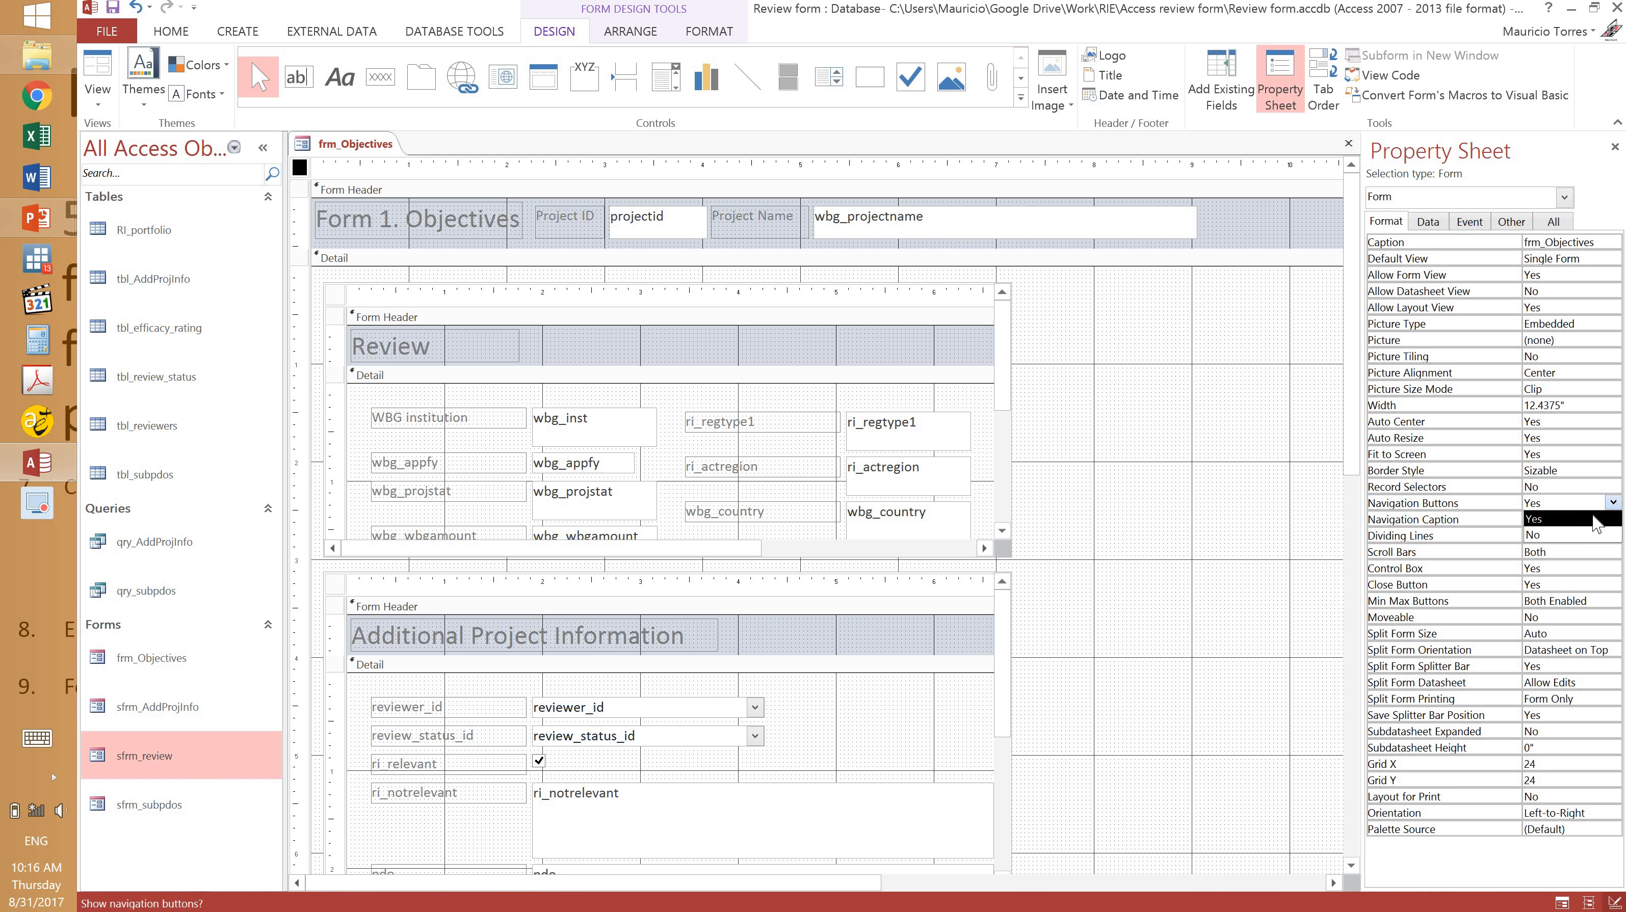
{"action": "left_click", "coordinate": [1570, 534]}
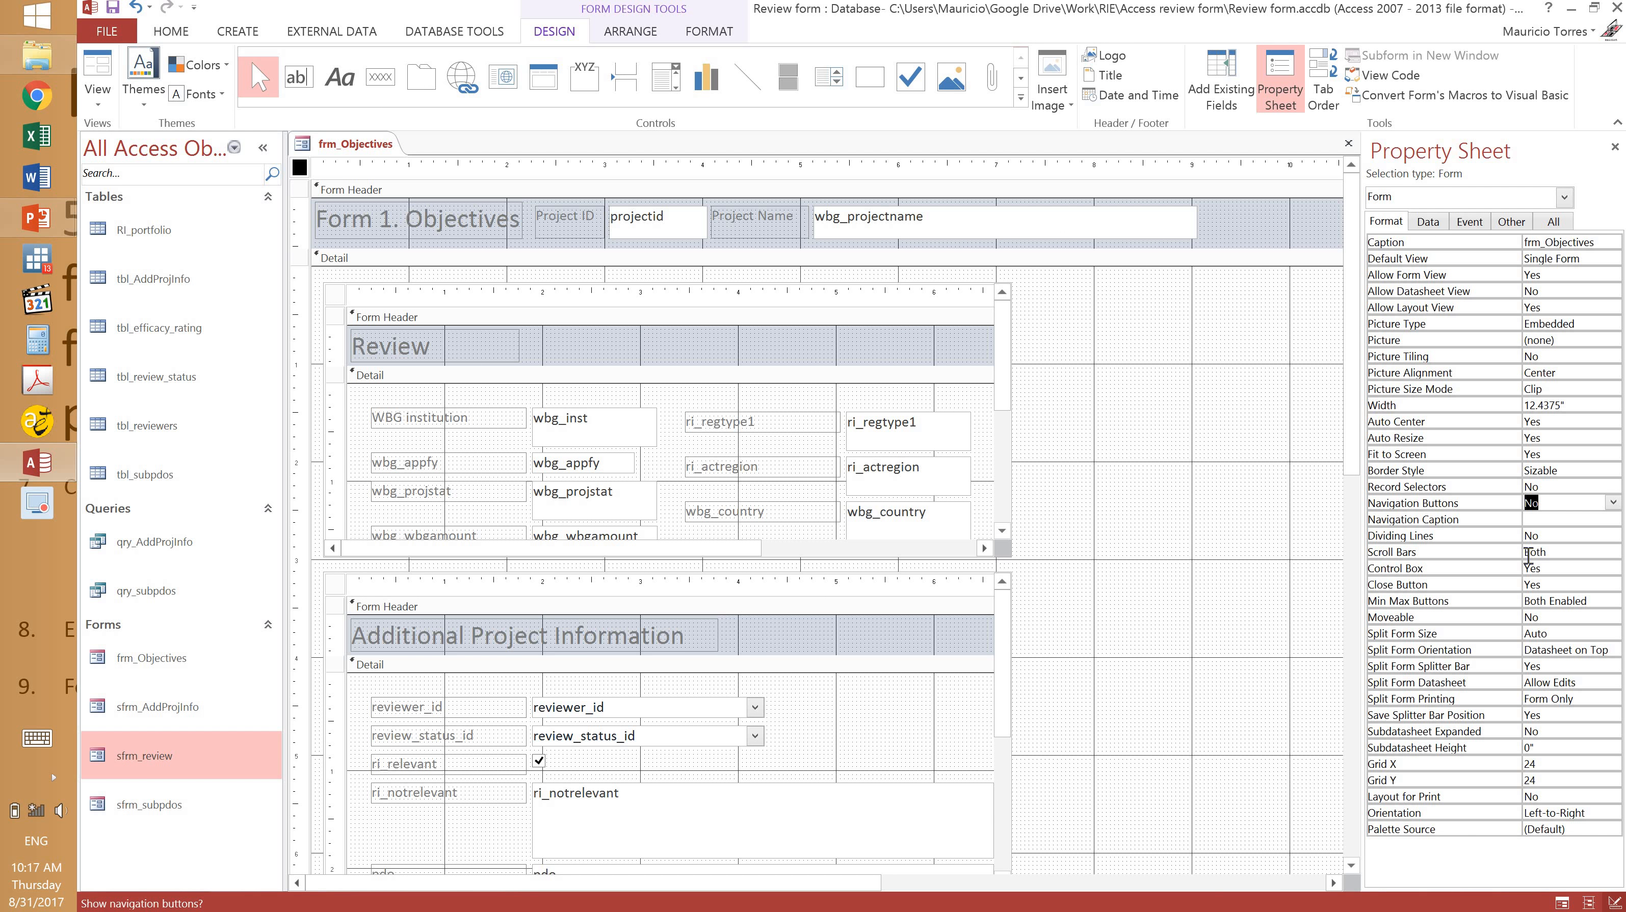
Set Navigation Buttons and Record Selectors to No and Scroll Bars to Neither for the form inside the sfrm_review subform.
{"action": "left_click", "coordinate": [333, 590]}
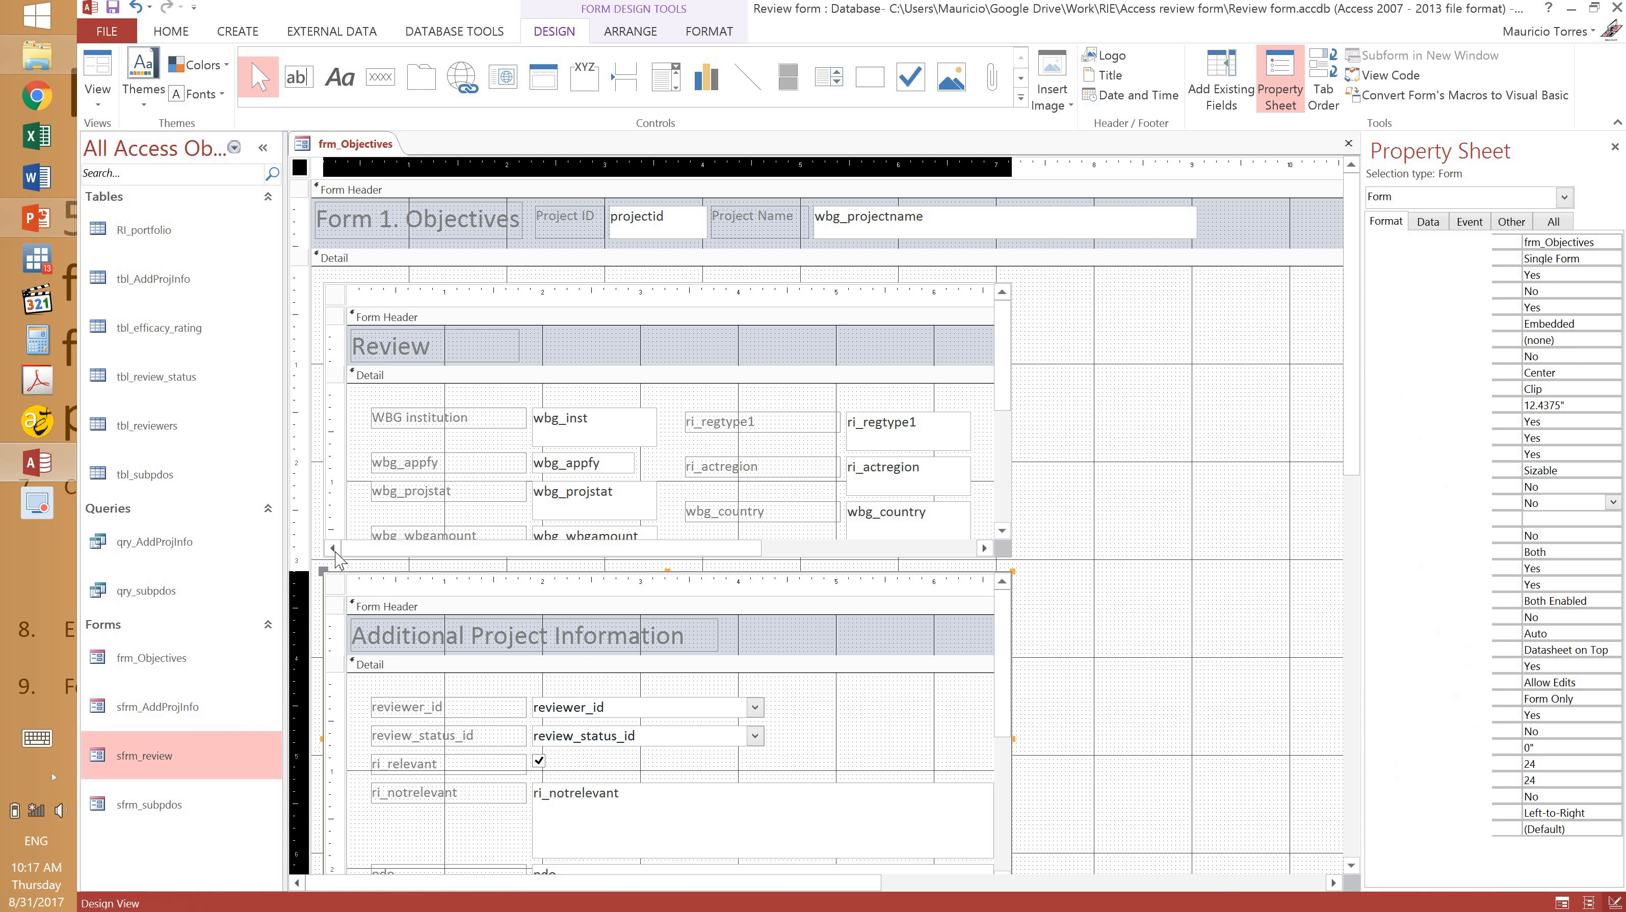
{"action": "left_click", "coordinate": [332, 297]}
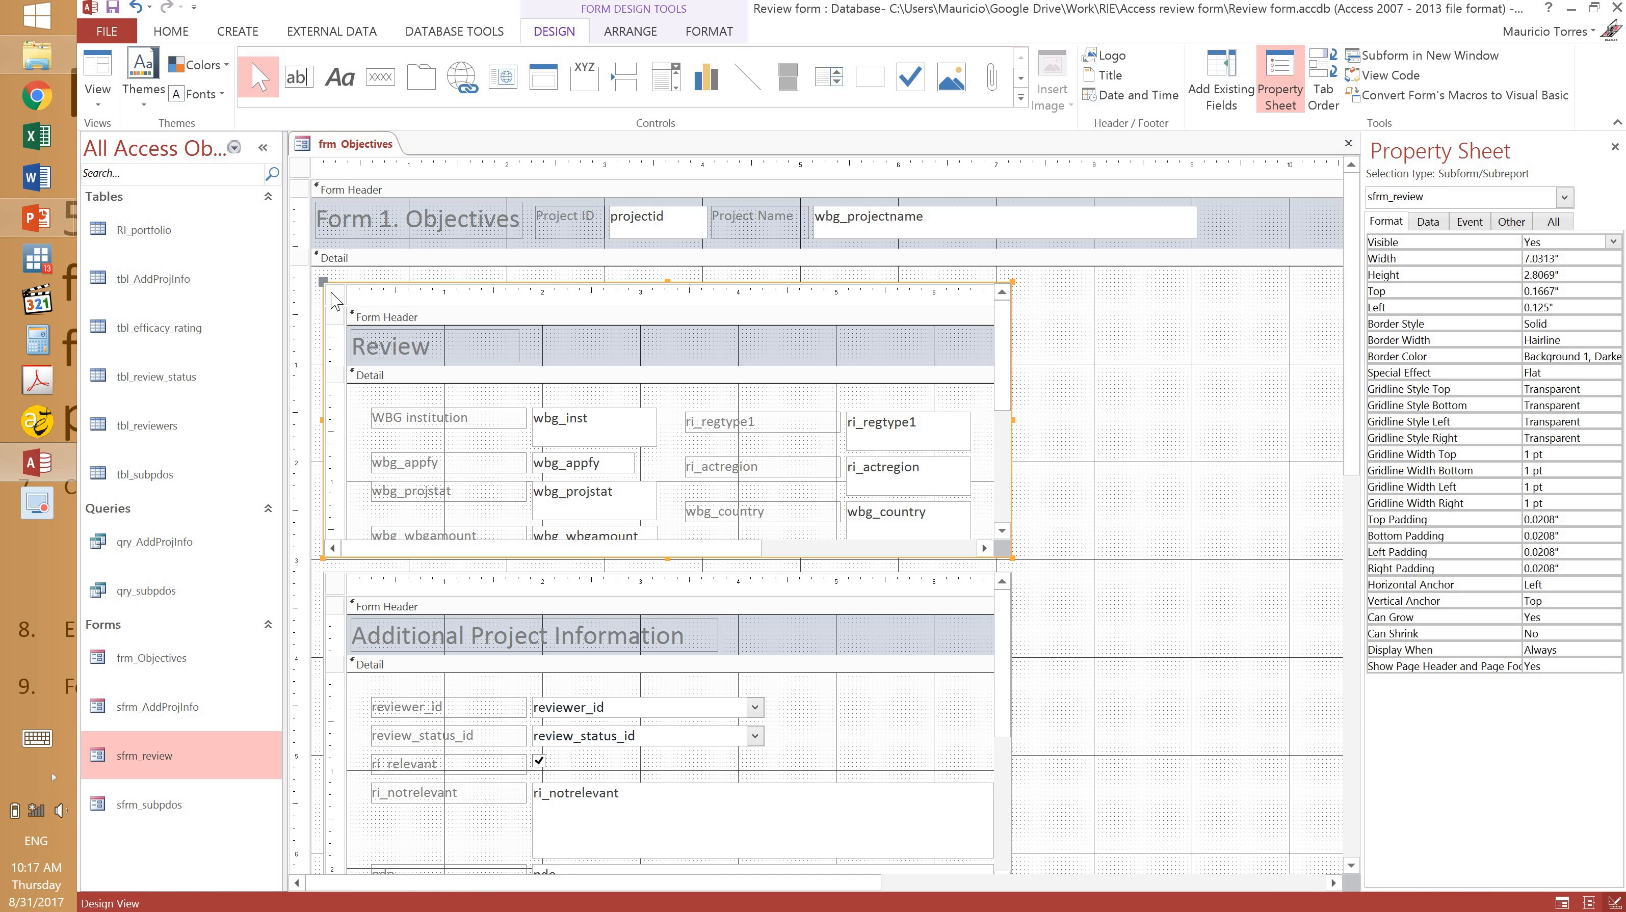
{"action": "left_click", "coordinate": [333, 296]}
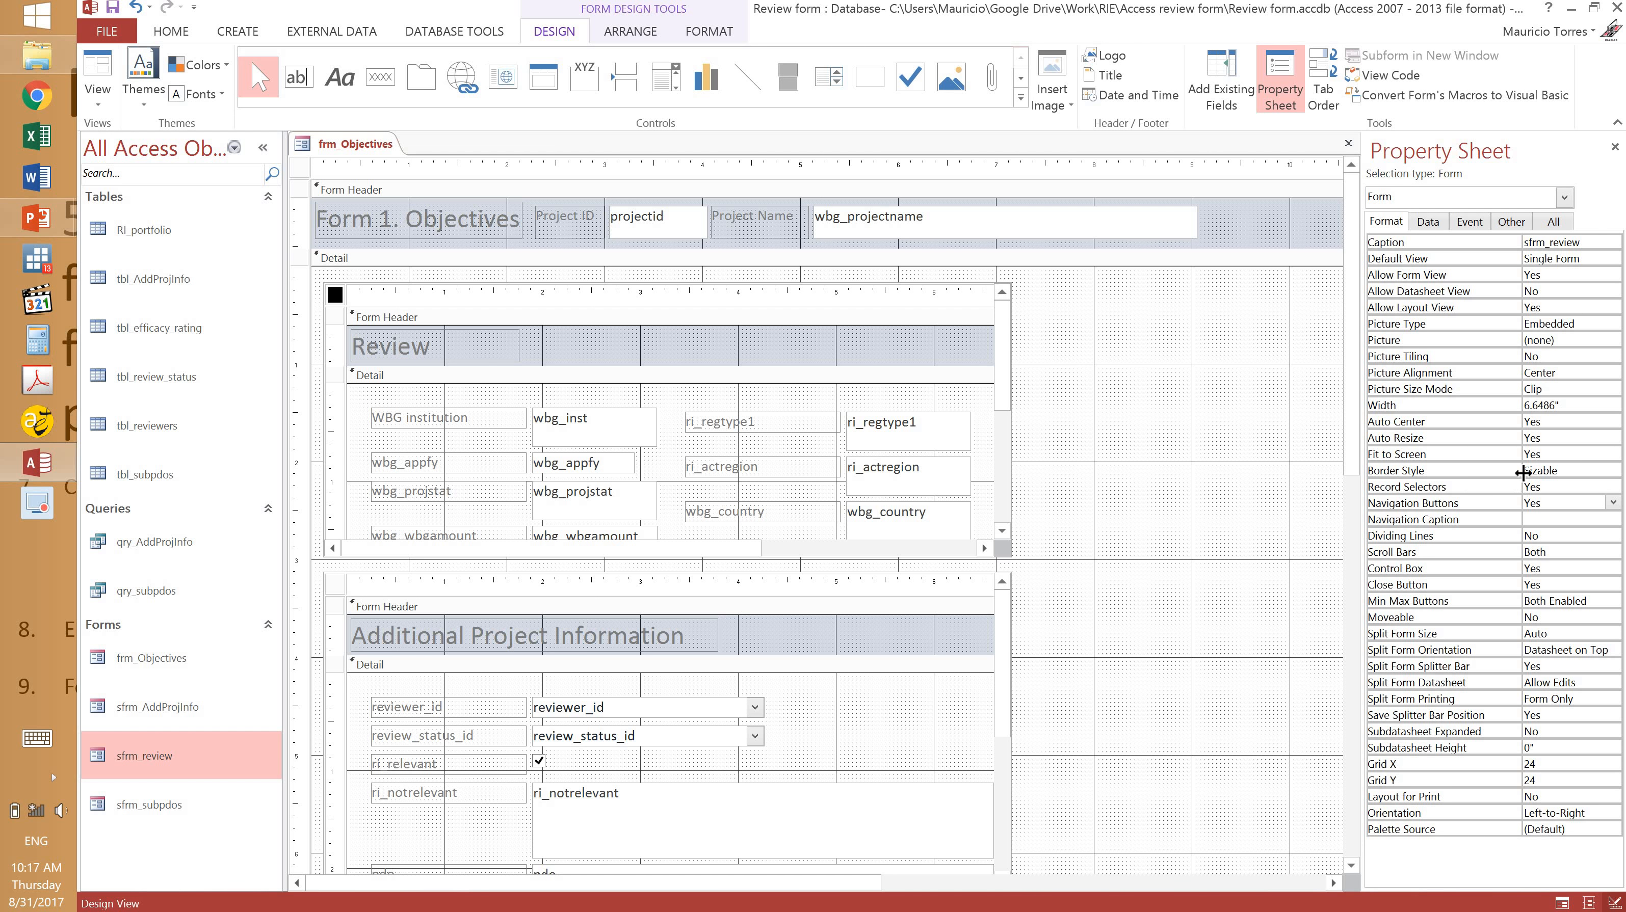
{"action": "left_click", "coordinate": [1612, 503]}
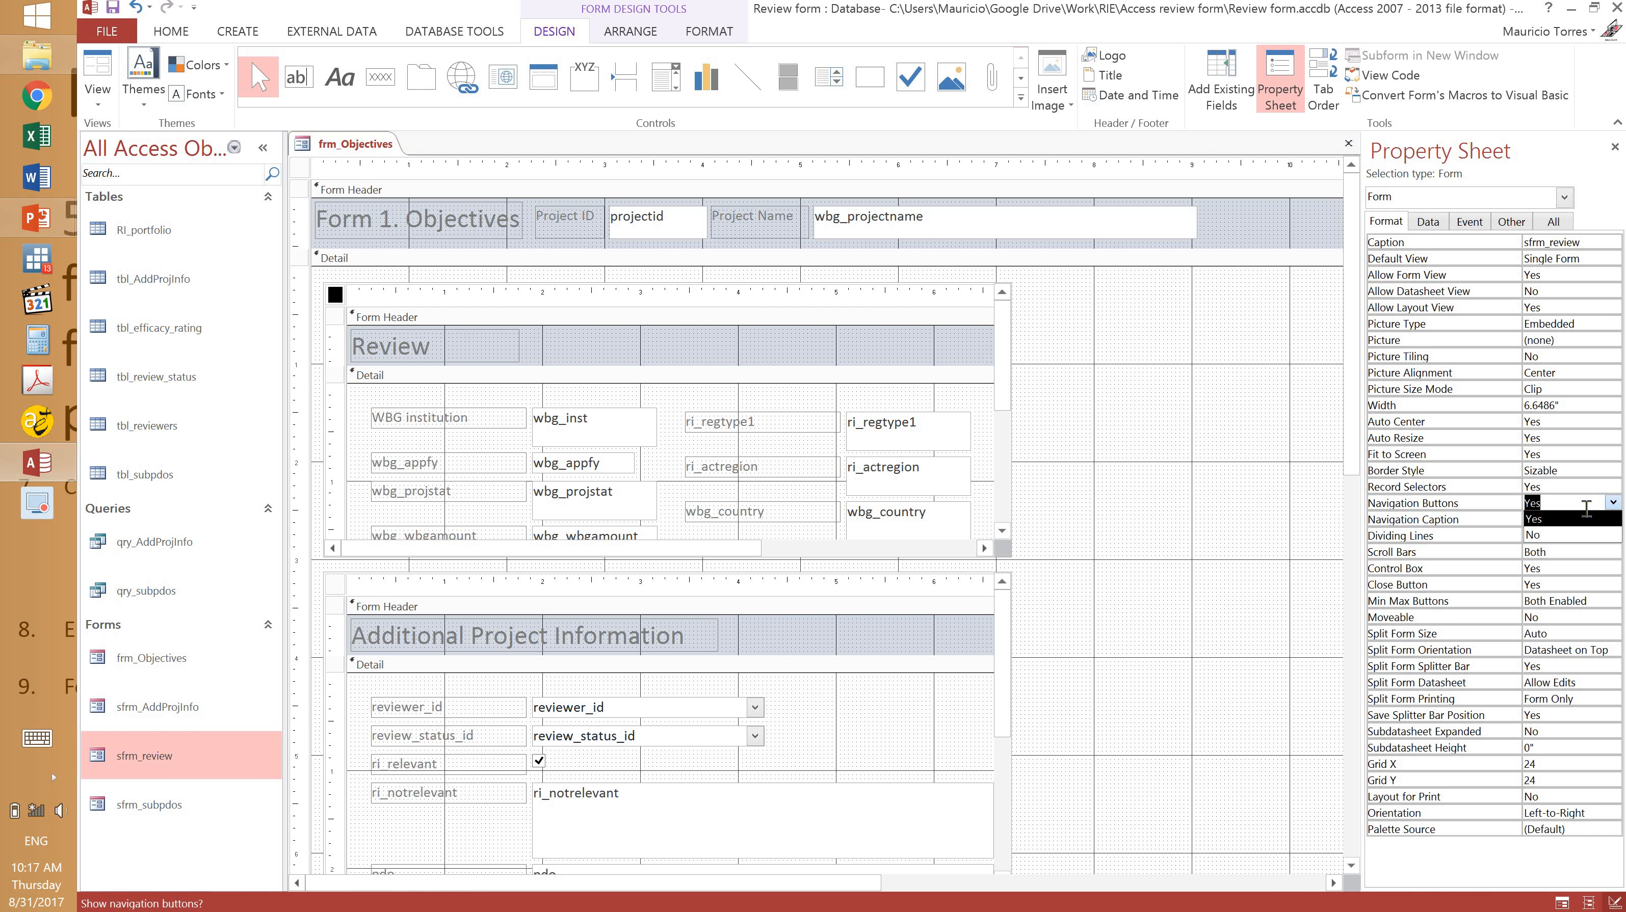
{"action": "left_click", "coordinate": [1561, 534]}
{"action": "double_click", "coordinate": [1578, 488]}
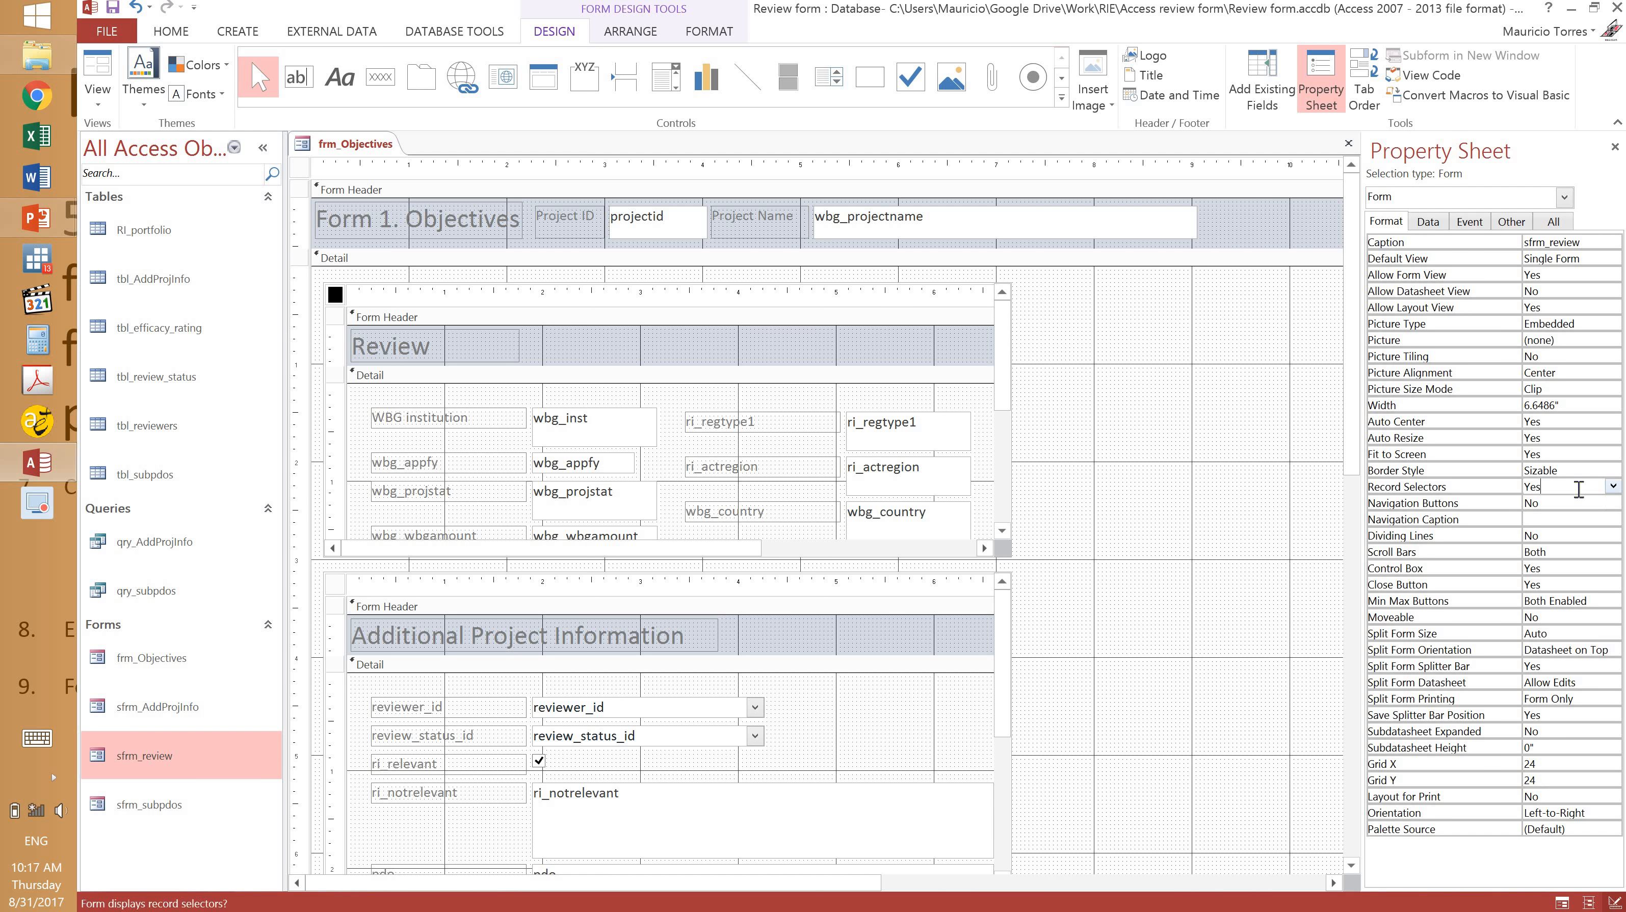
{"action": "left_click", "coordinate": [1563, 555]}
{"action": "double_click", "coordinate": [1562, 555]}
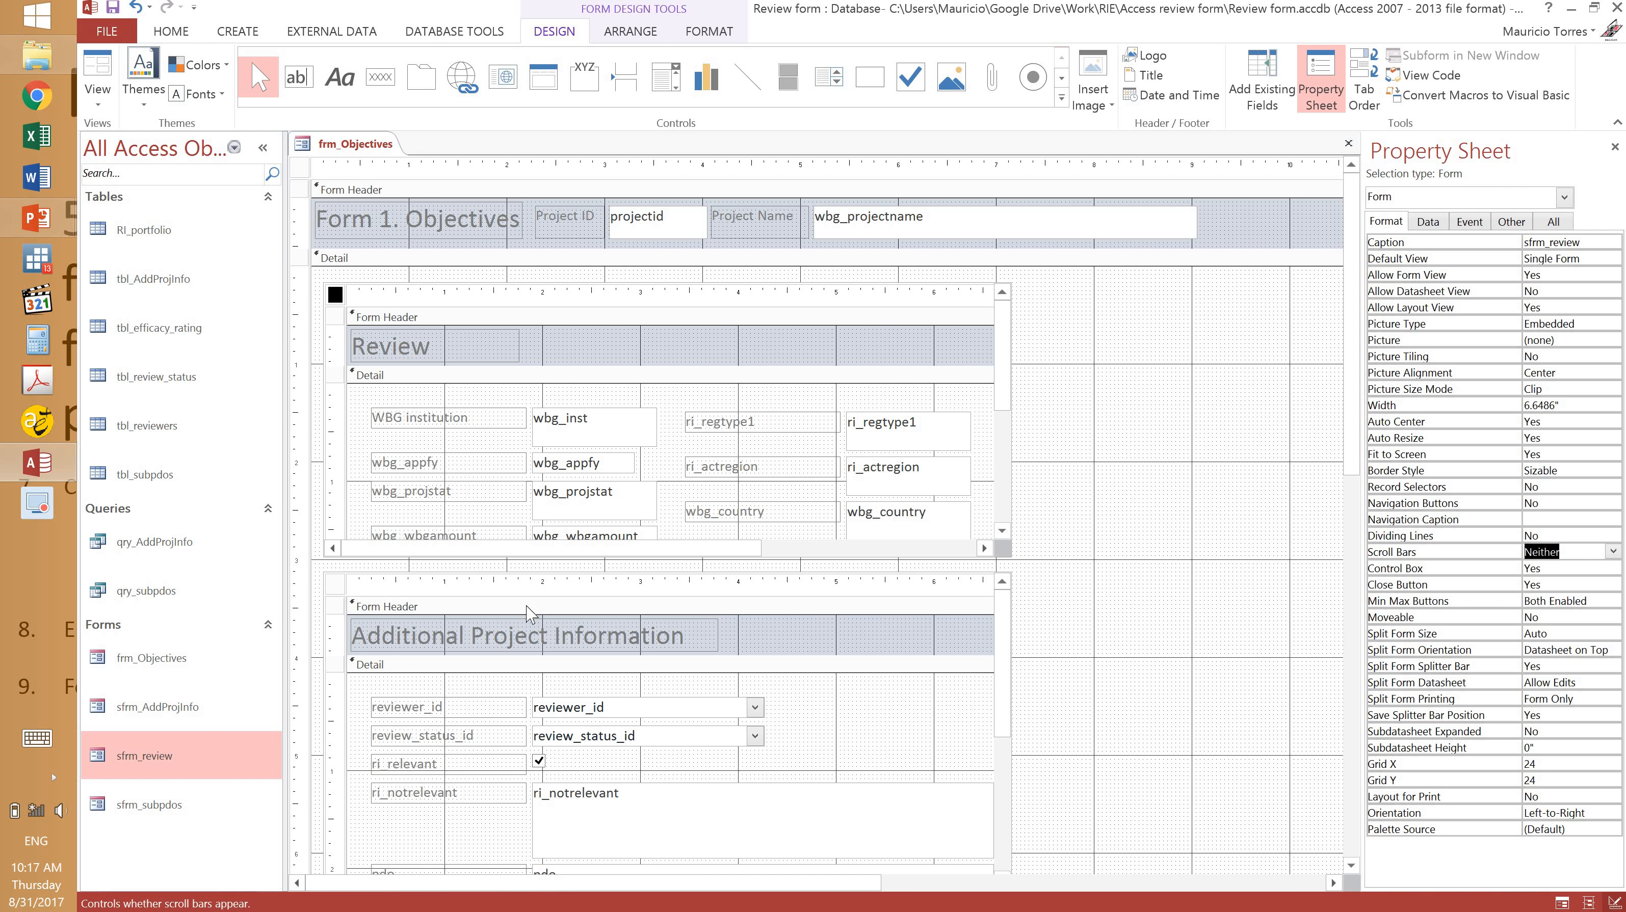
Set Record Selectors and Navigation Buttons to No and Scroll Bars to Neither for the form inside the Additional Project Information subform.
{"action": "left_click", "coordinate": [339, 588]}
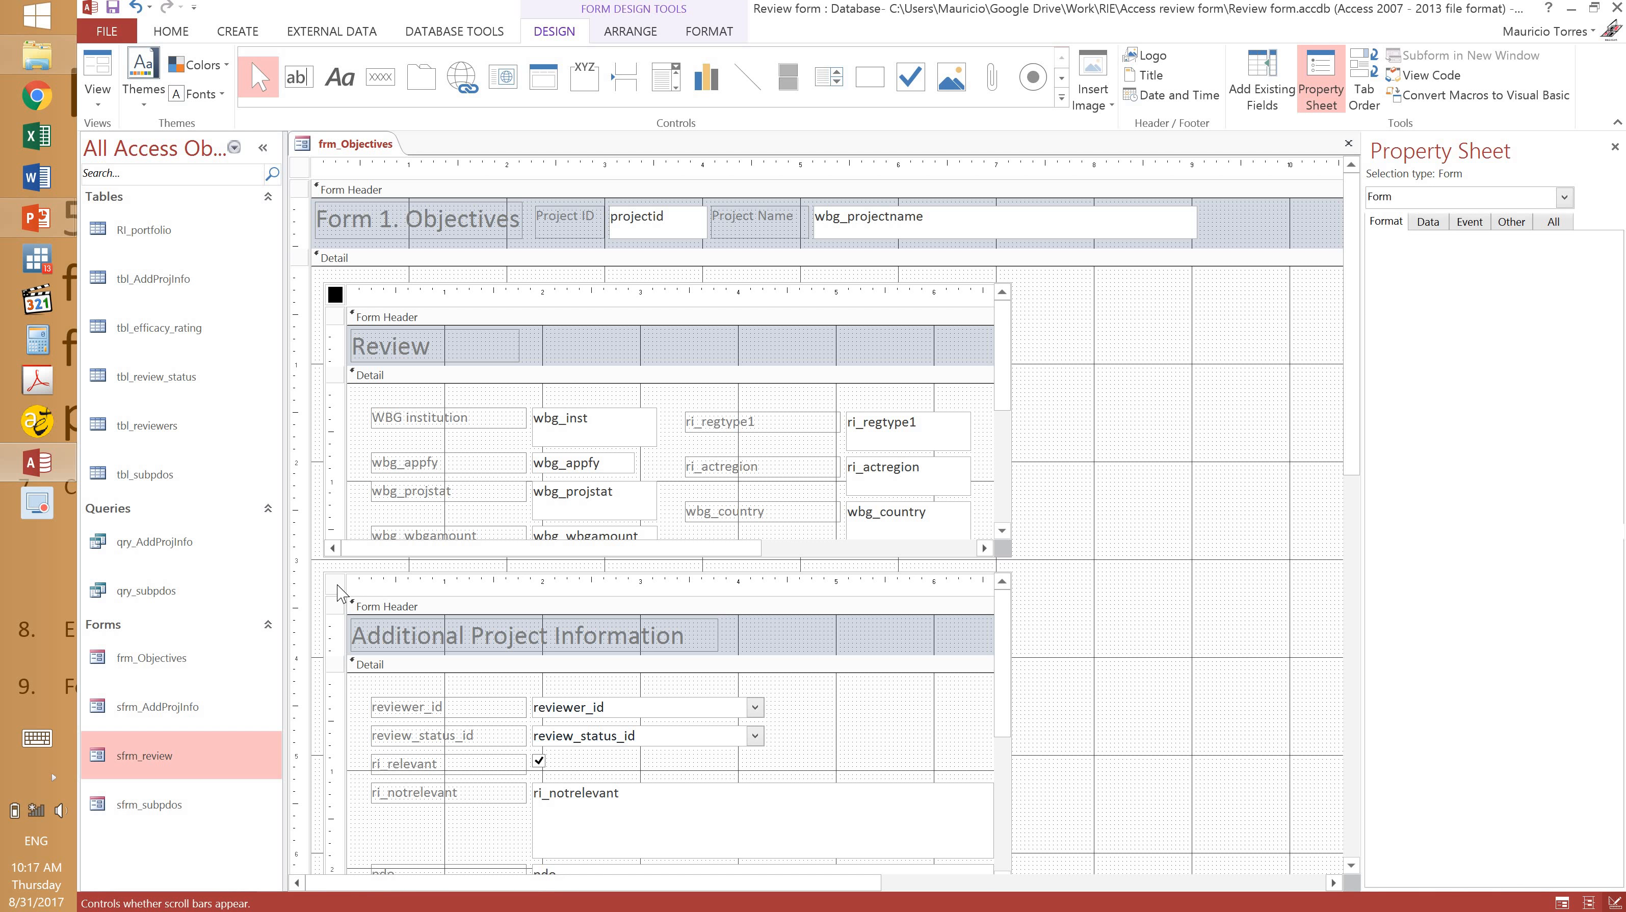
{"action": "left_click", "coordinate": [335, 584]}
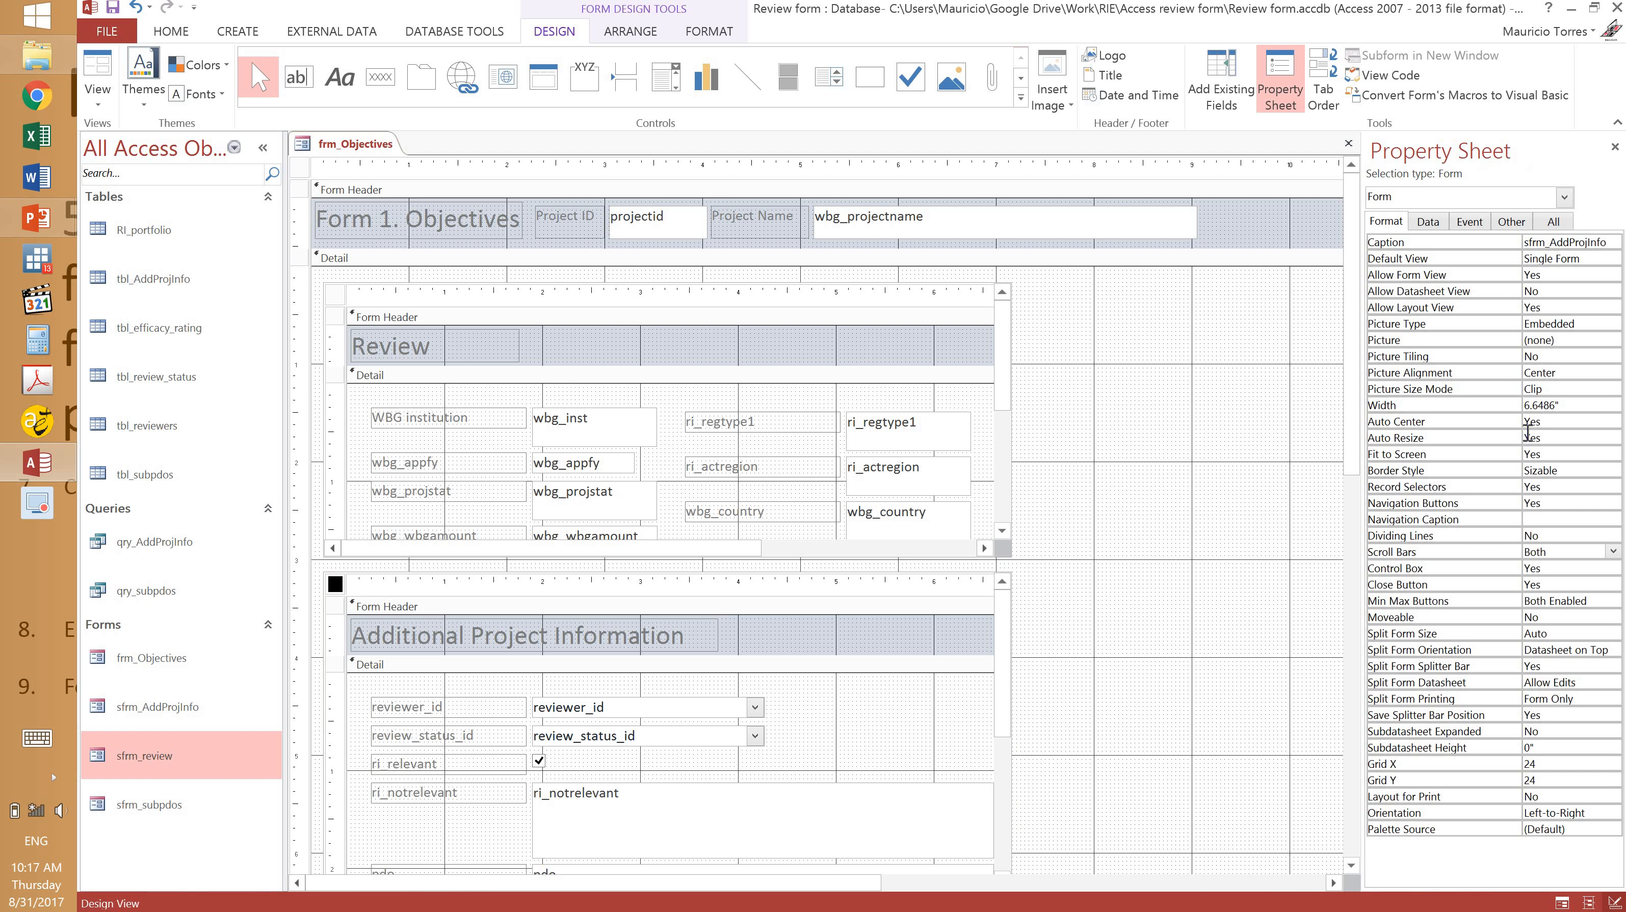
{"action": "left_click", "coordinate": [1553, 490]}
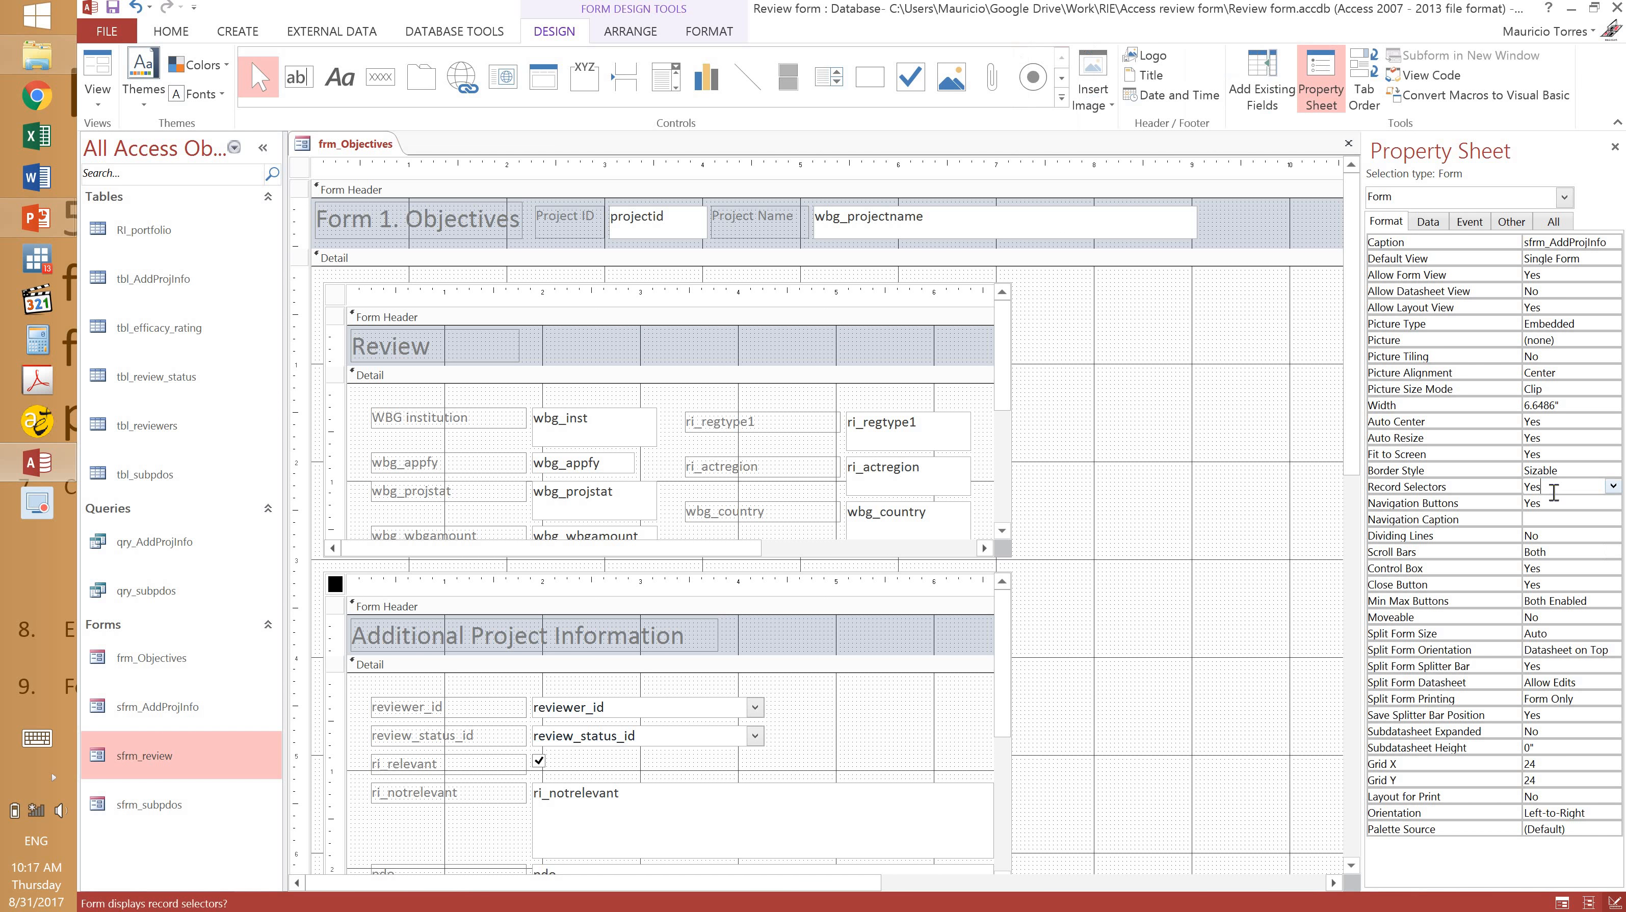
{"action": "double_click", "coordinate": [1553, 488]}
{"action": "left_click", "coordinate": [1560, 502]}
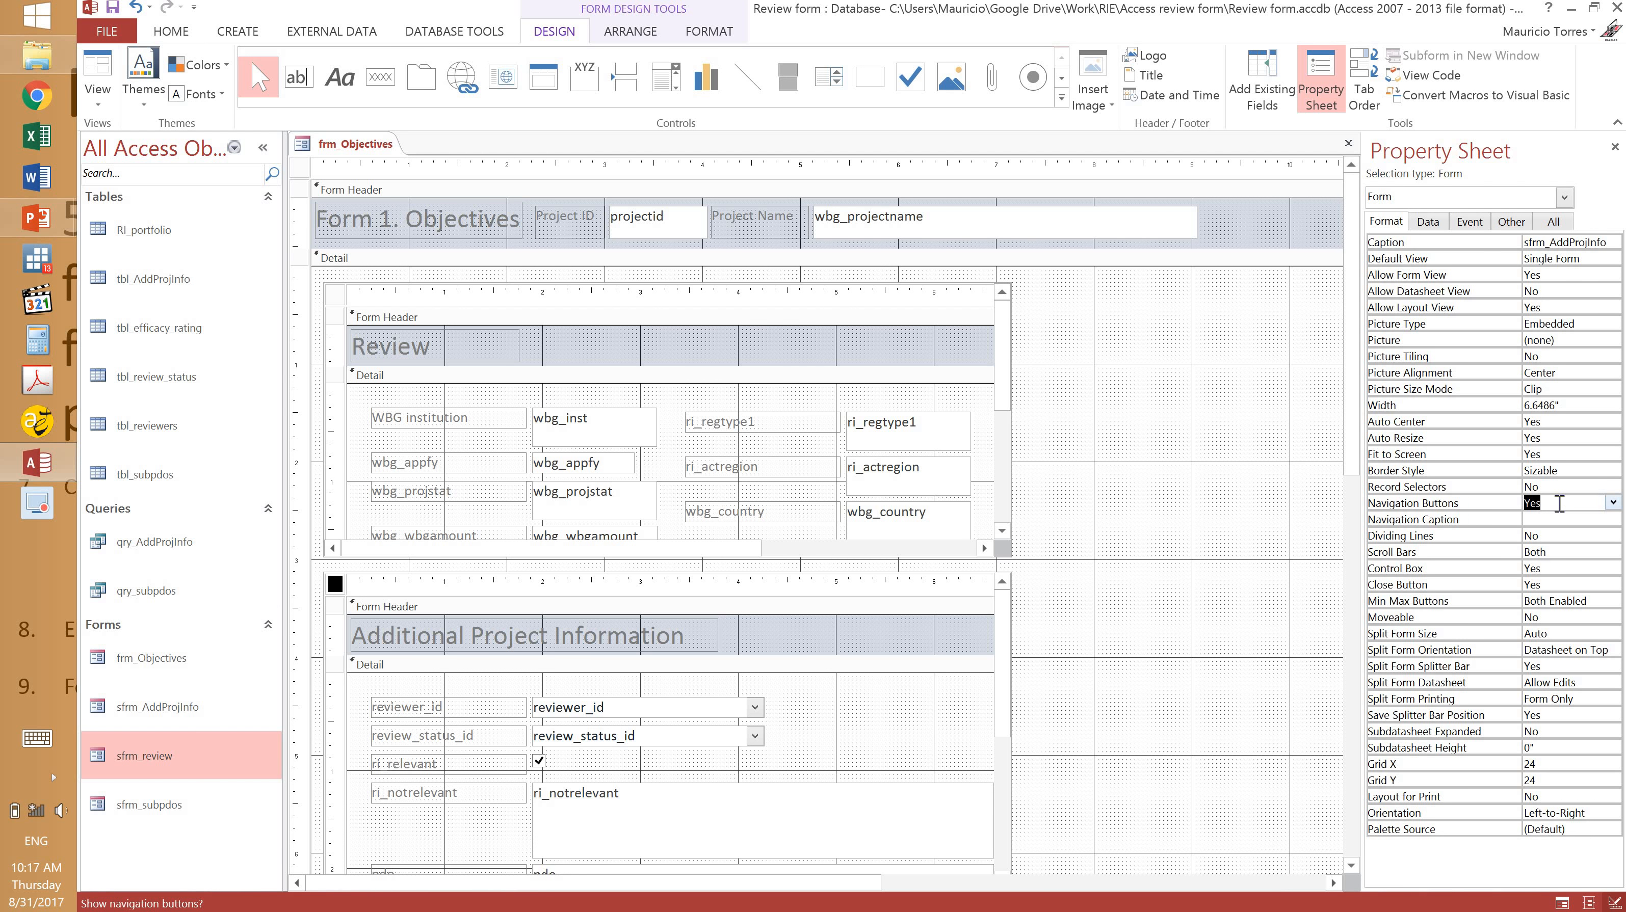
{"action": "double_click", "coordinate": [1559, 504]}
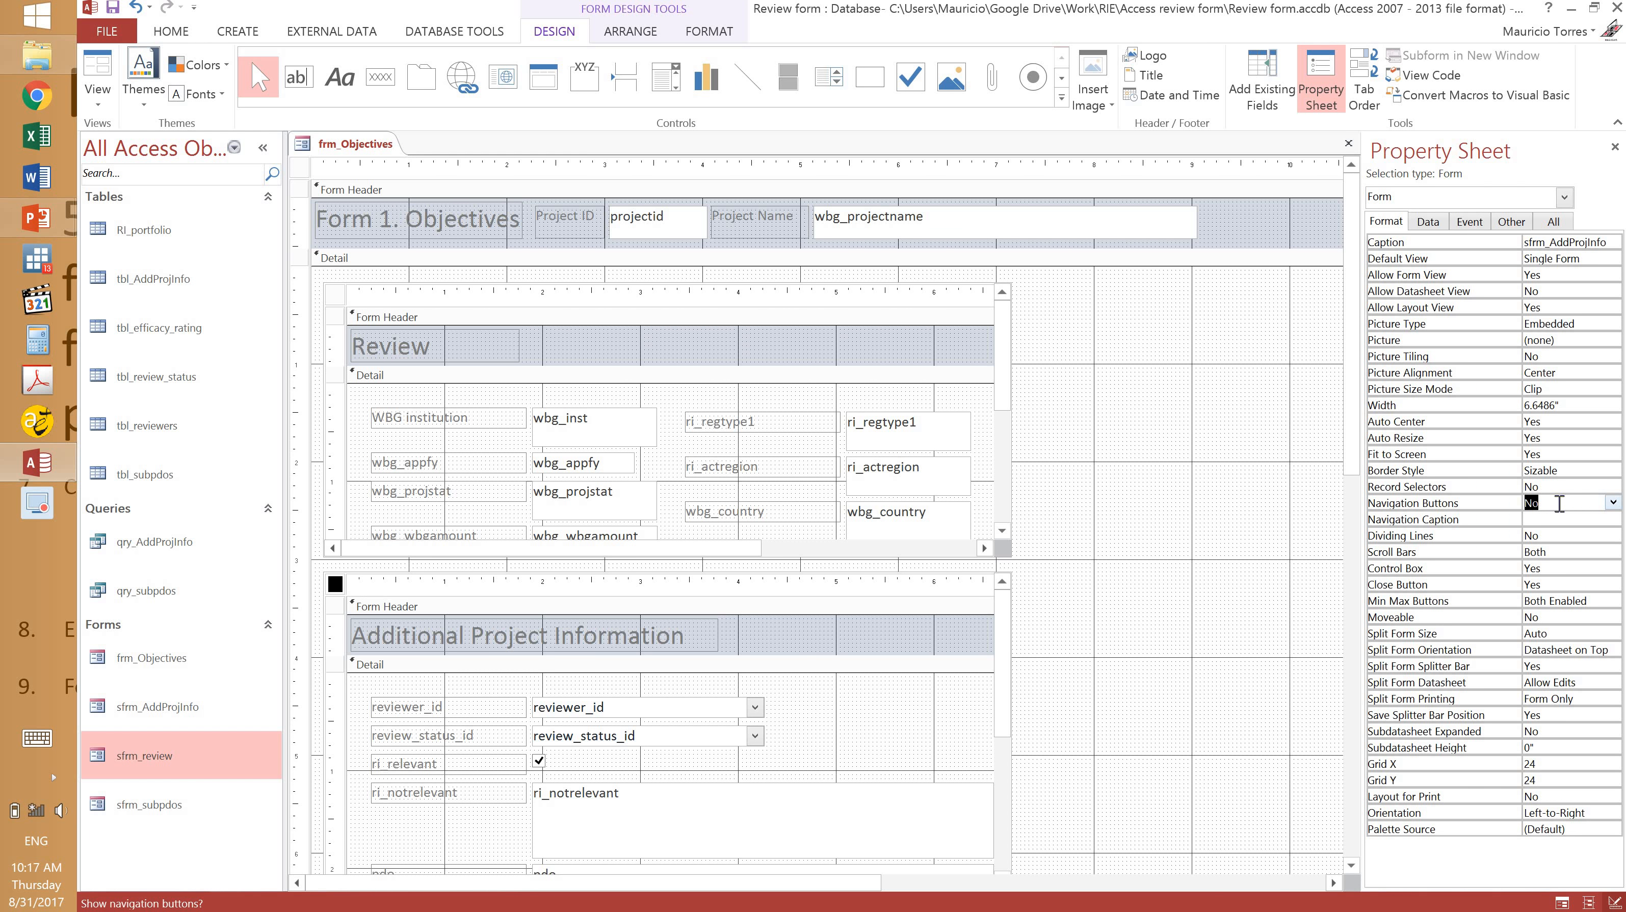
{"action": "left_click", "coordinate": [1555, 555]}
{"action": "double_click", "coordinate": [1558, 555]}
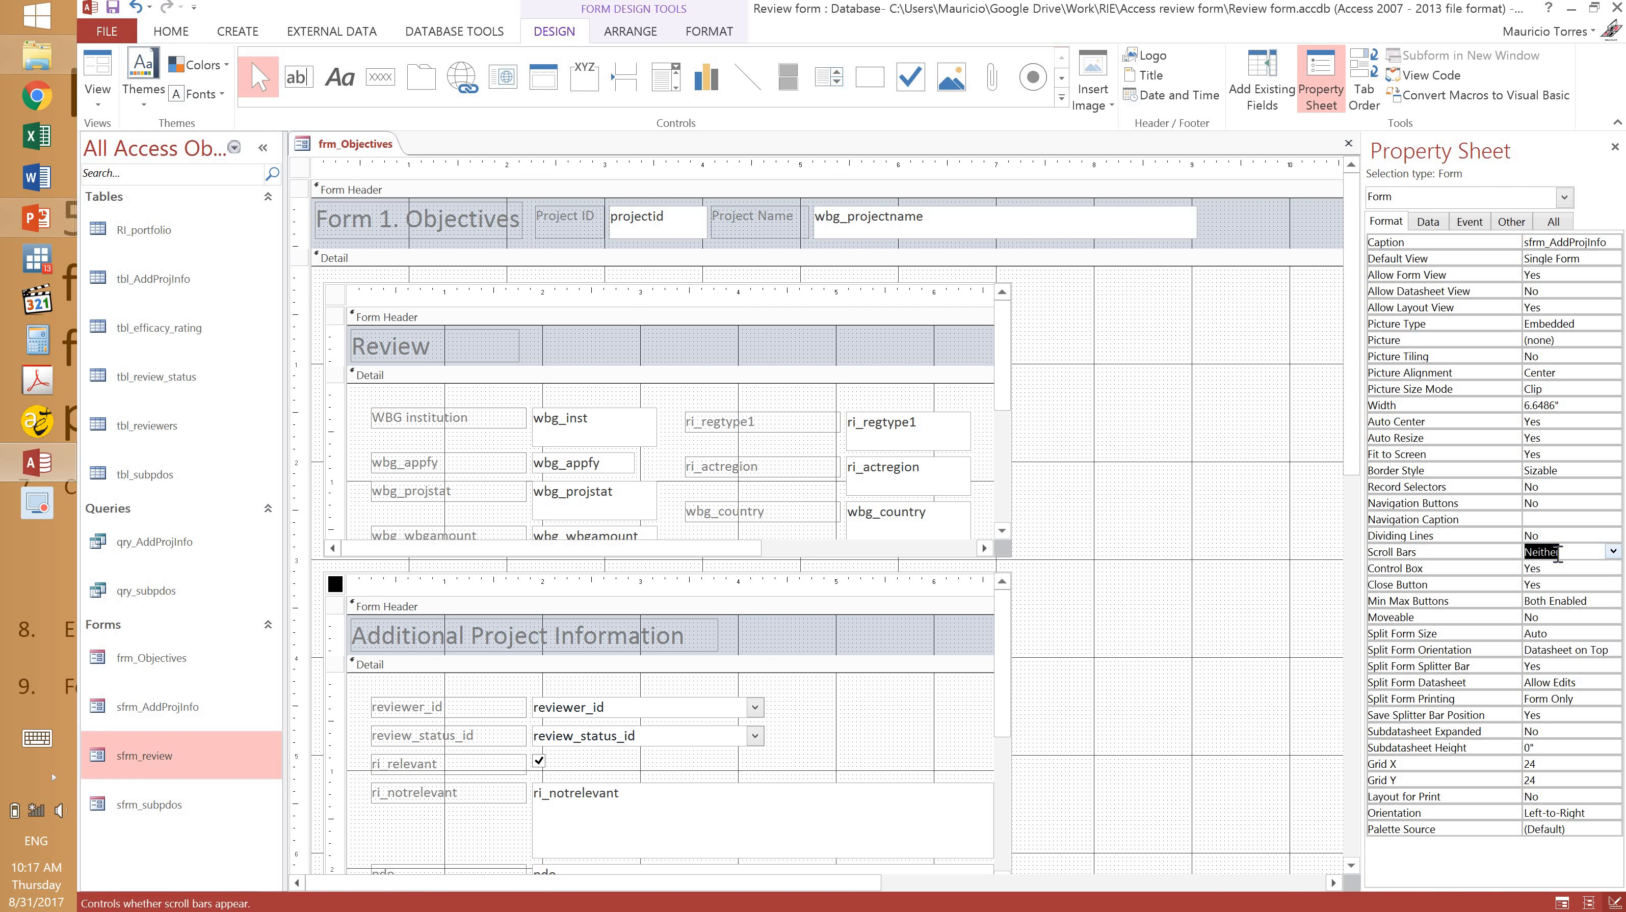
Set Navigation Buttons to No for the form inside the Sub PDOs subform, keeping its Record Selectors at Yes.
{"action": "left_click", "coordinate": [1352, 655]}
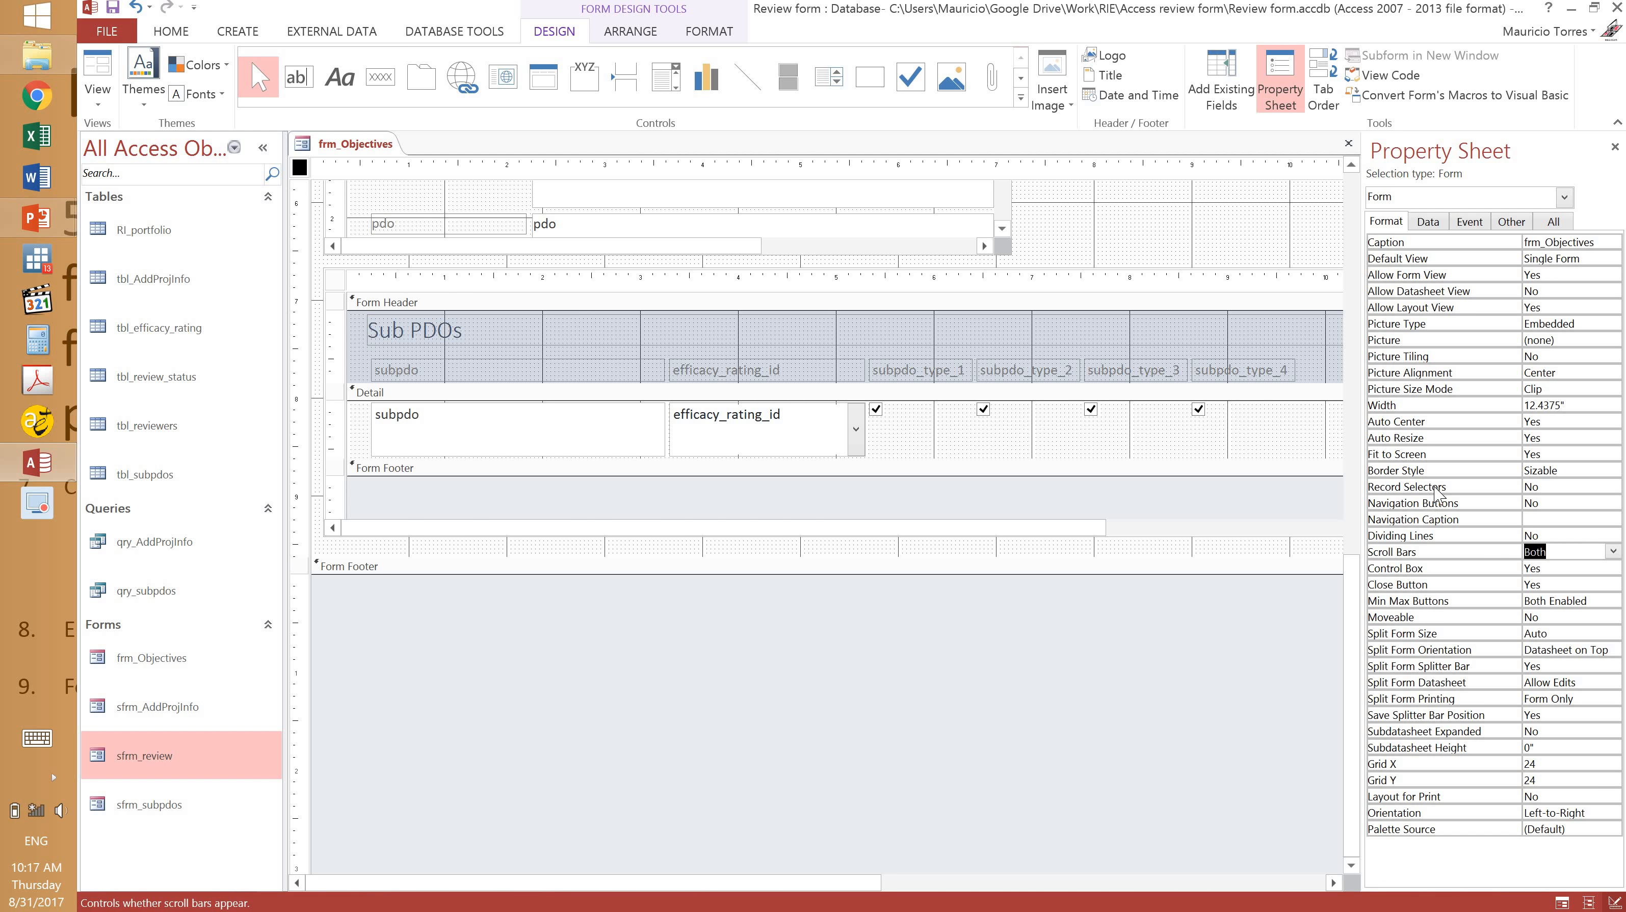
{"action": "left_click", "coordinate": [1548, 487]}
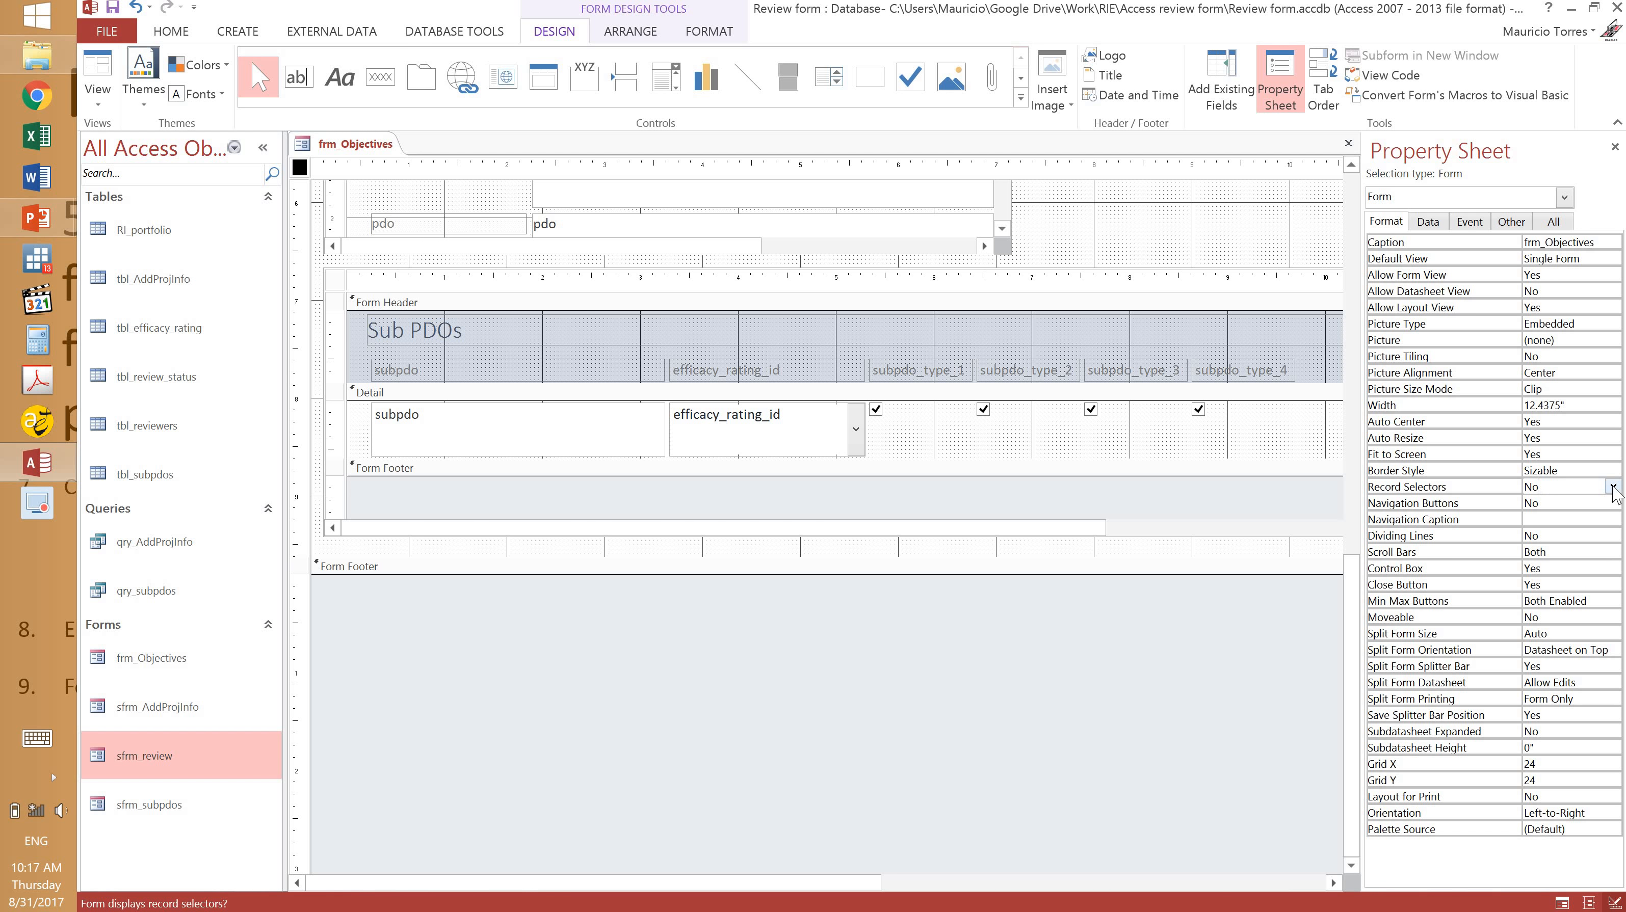
{"action": "left_click", "coordinate": [335, 280]}
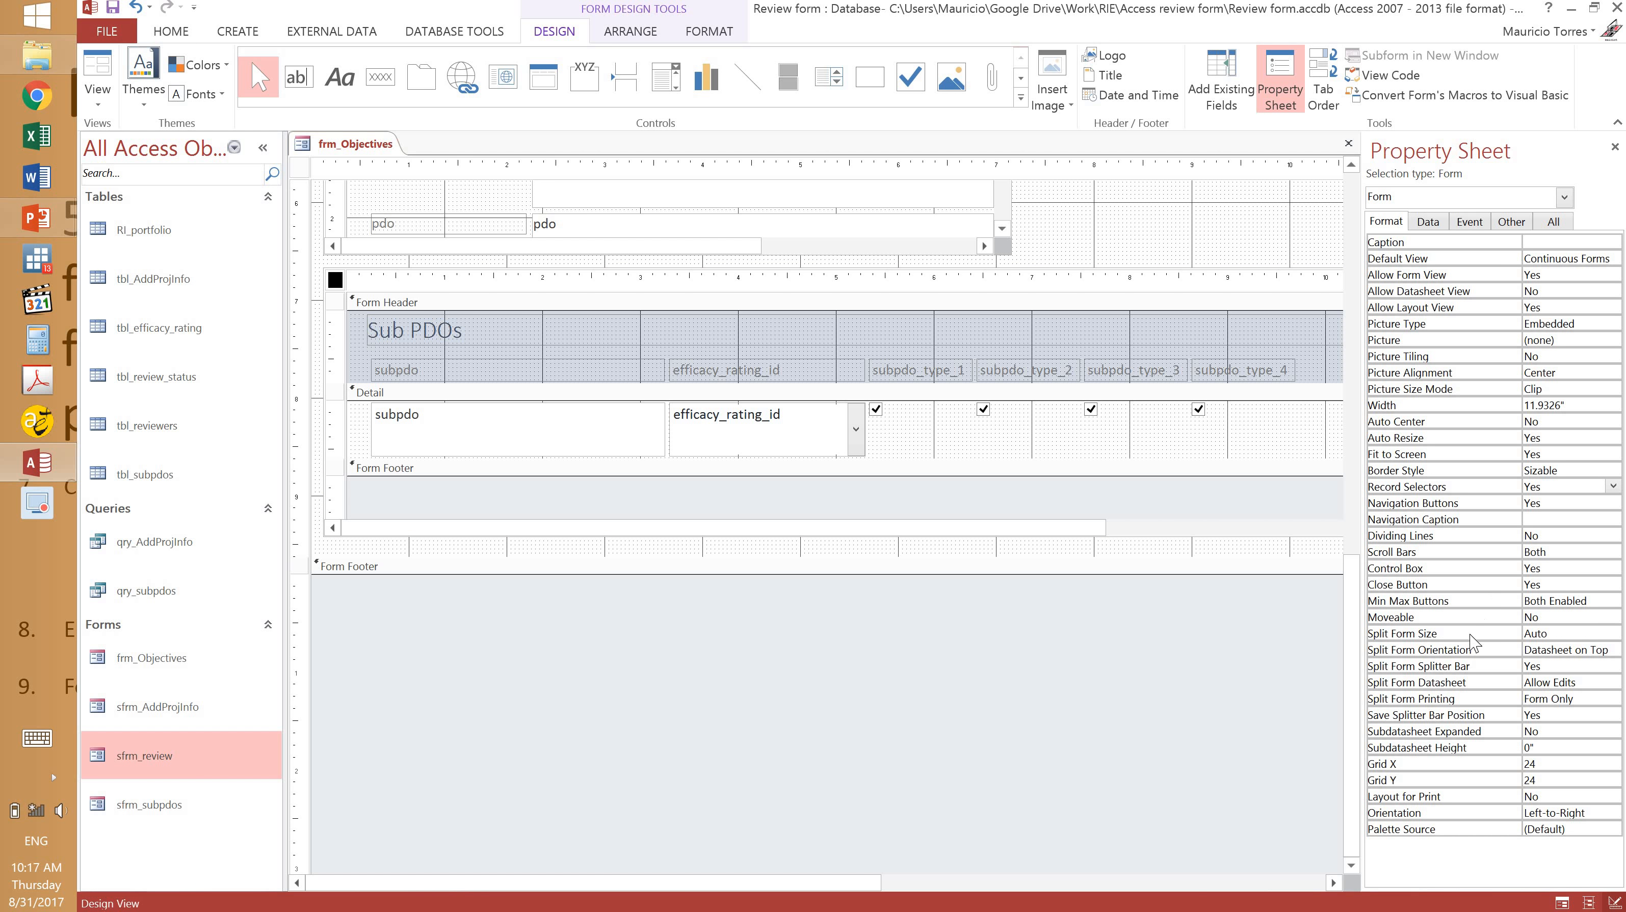
{"action": "left_click", "coordinate": [1541, 491]}
{"action": "left_click", "coordinate": [1613, 487]}
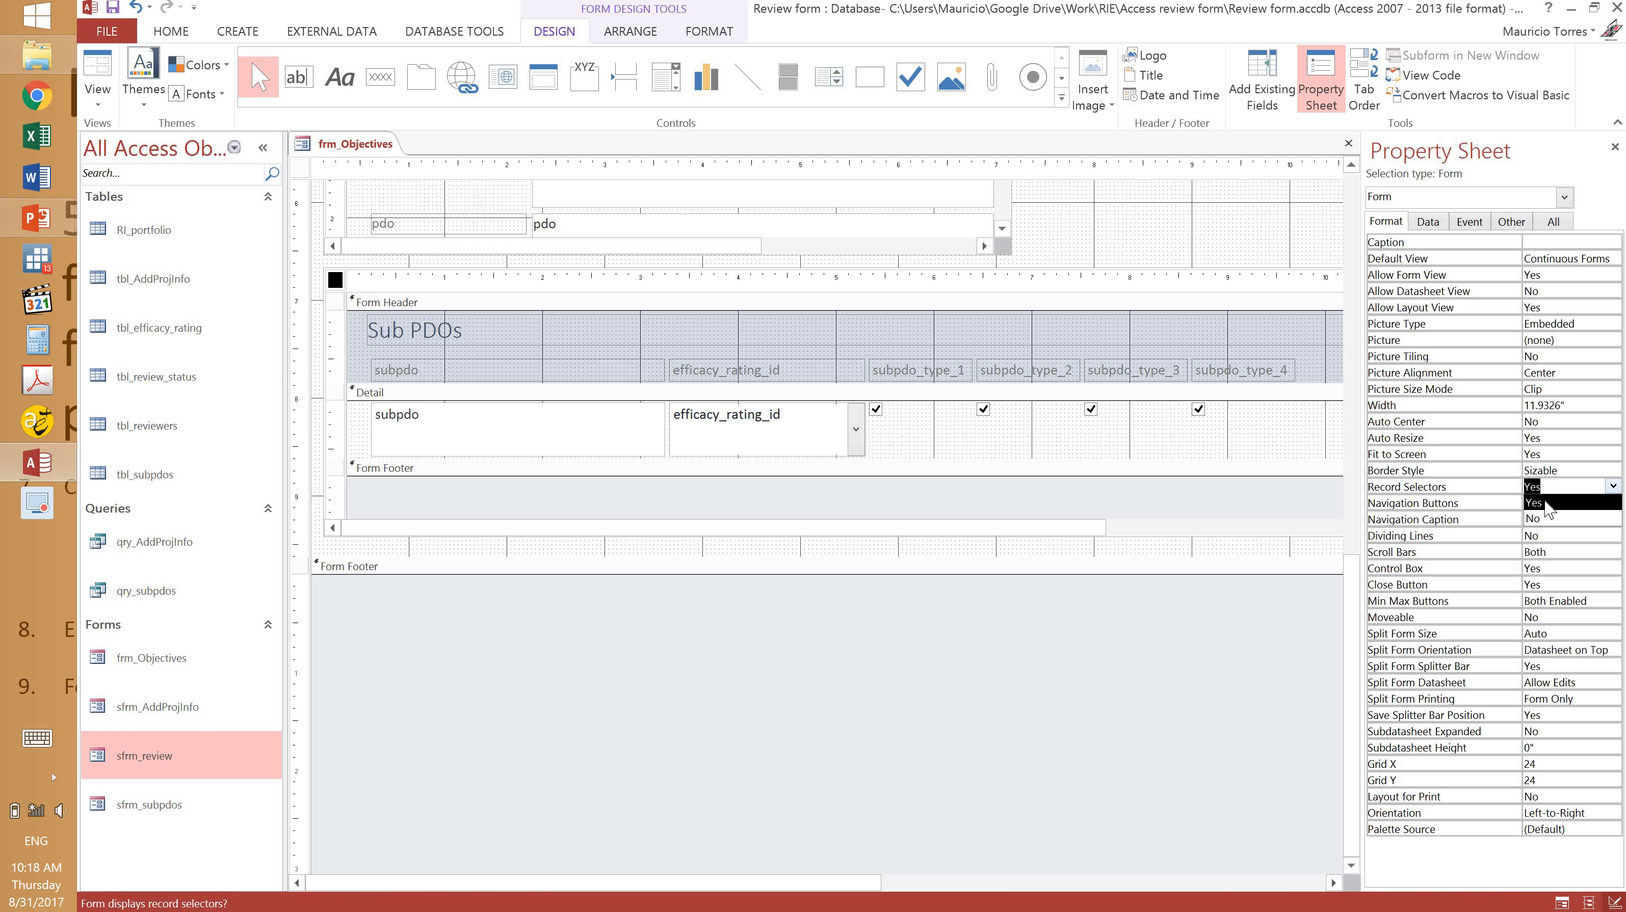
{"action": "left_click", "coordinate": [1560, 488]}
{"action": "left_click", "coordinate": [1563, 504]}
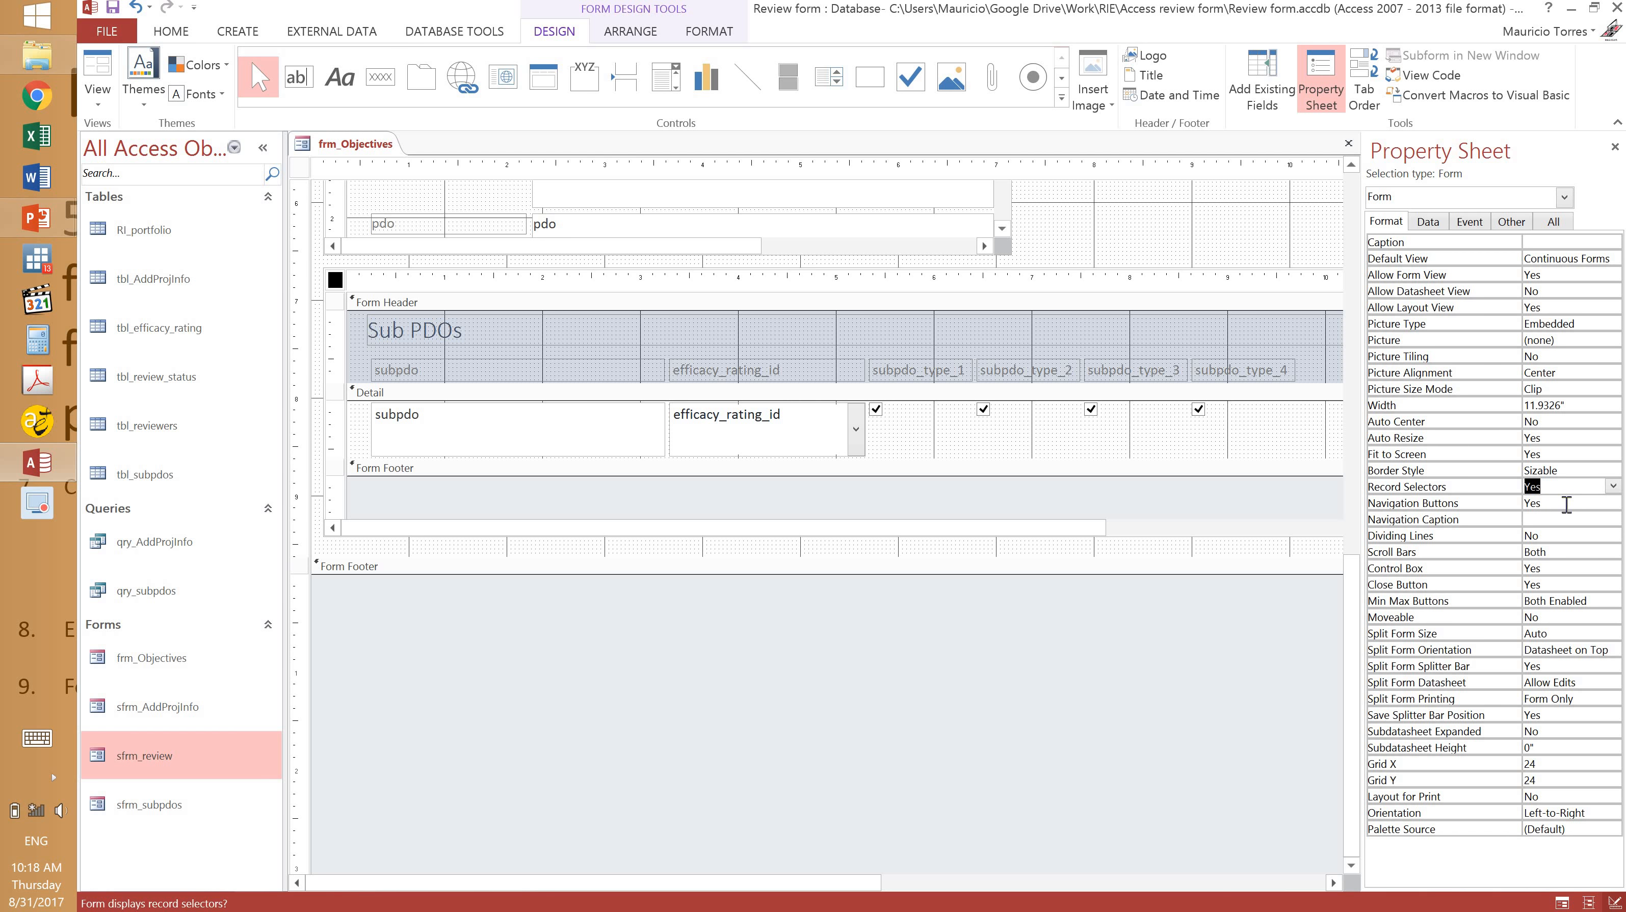
{"action": "left_click", "coordinate": [1595, 504]}
{"action": "left_click", "coordinate": [1613, 504]}
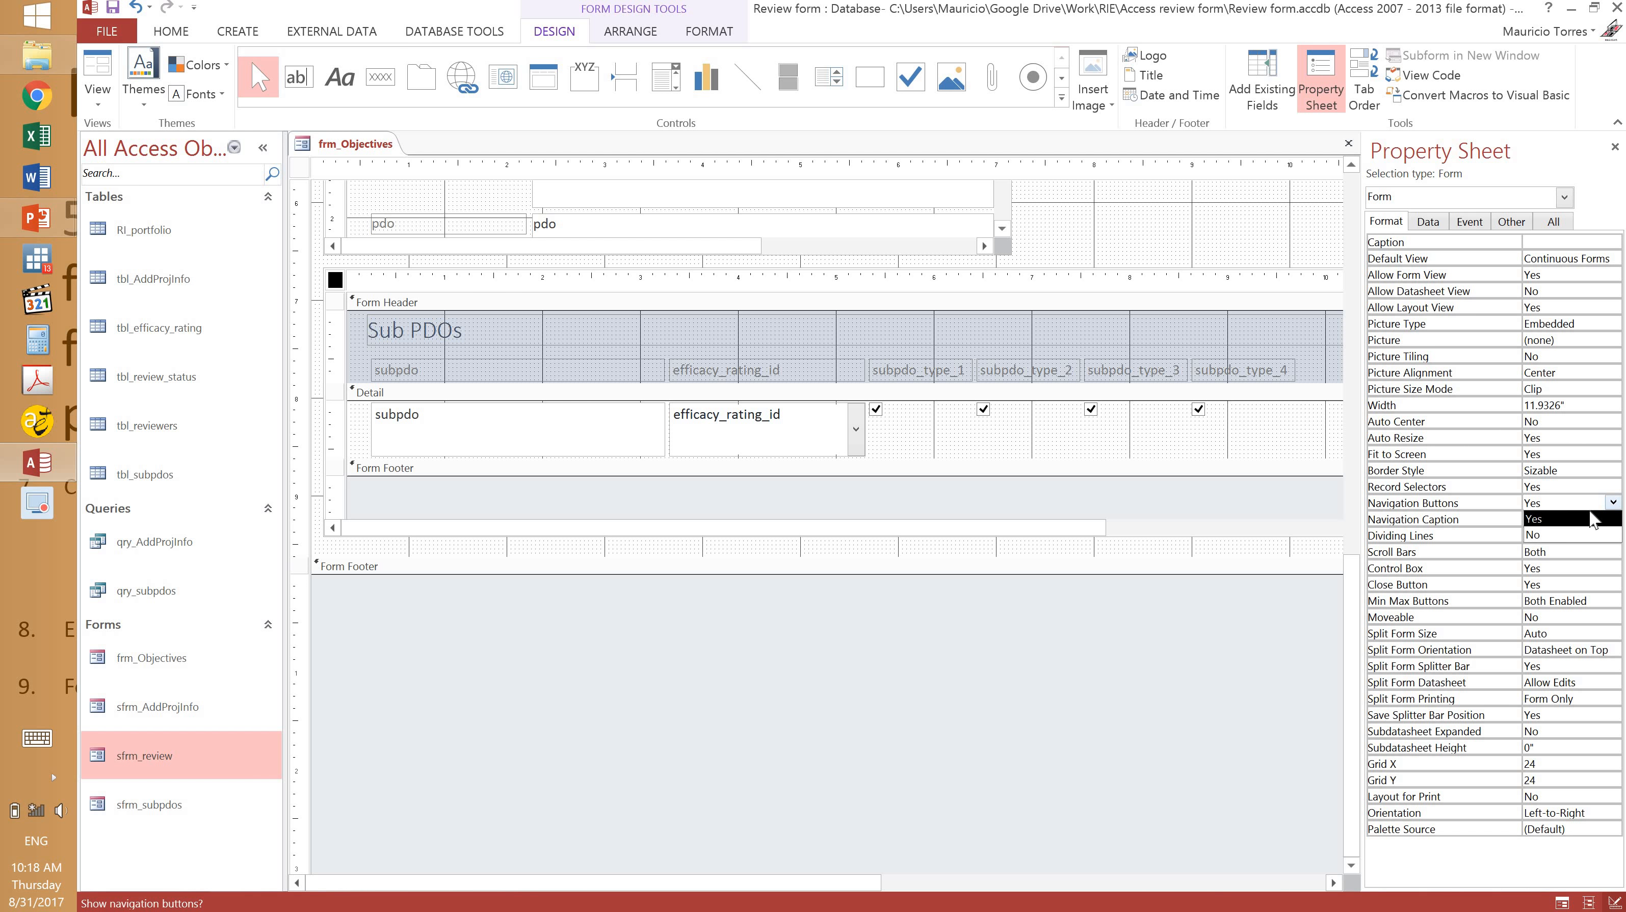
{"action": "left_click", "coordinate": [1568, 536]}
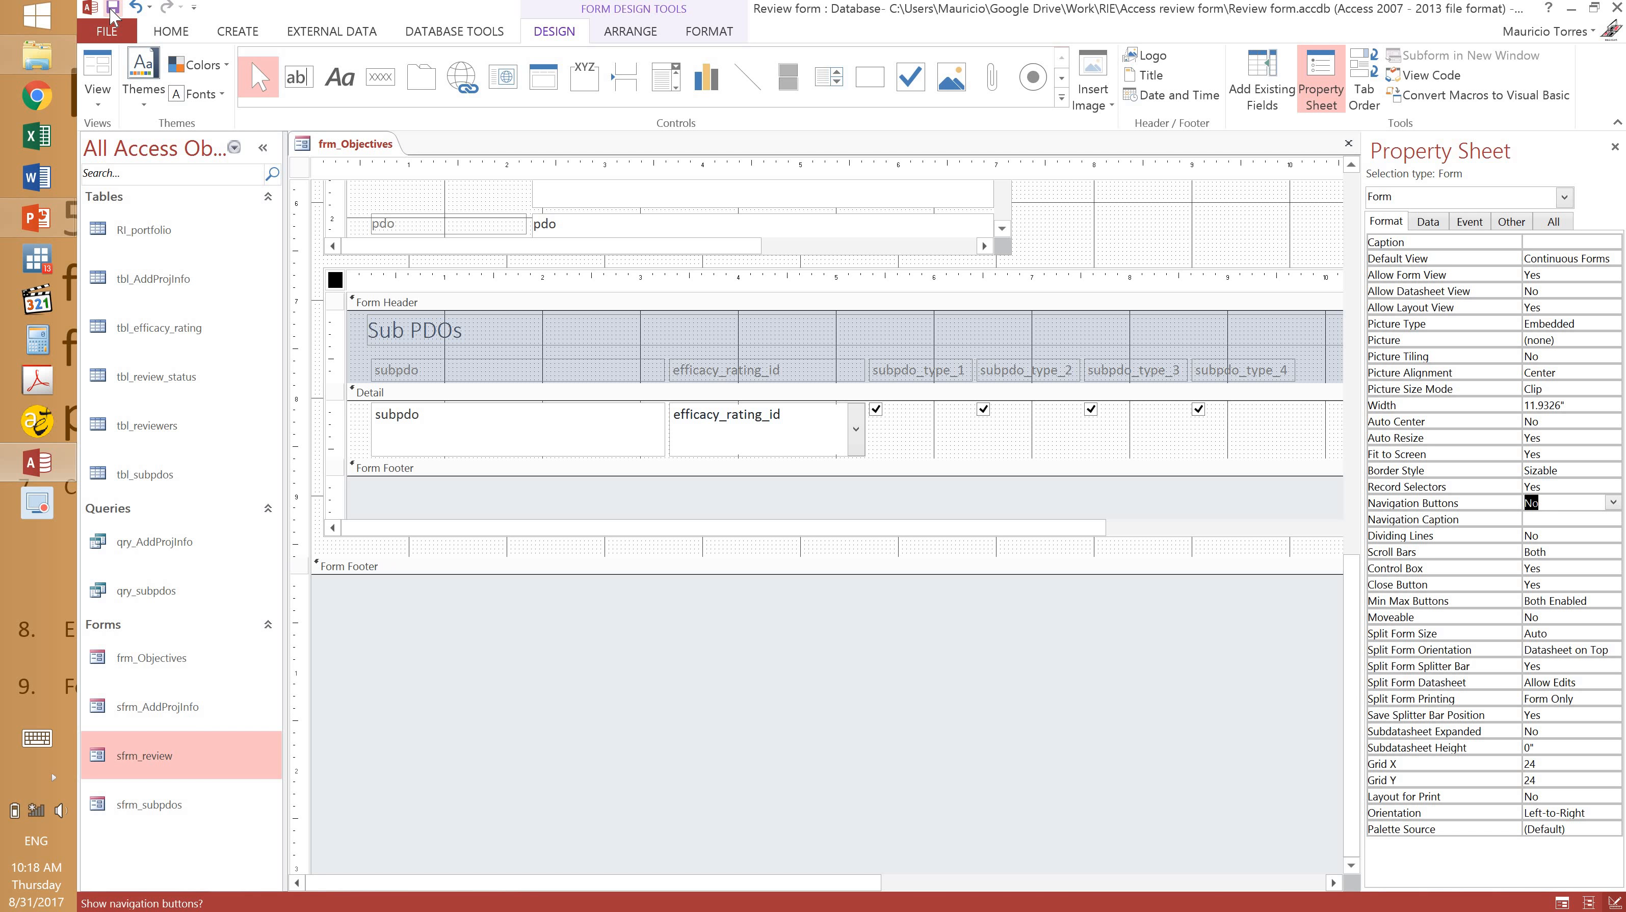
Switch frm_Objectives to Form View and inspect its layout from the Review subform down to the Sub PDOs subform.
{"action": "left_click", "coordinate": [98, 75]}
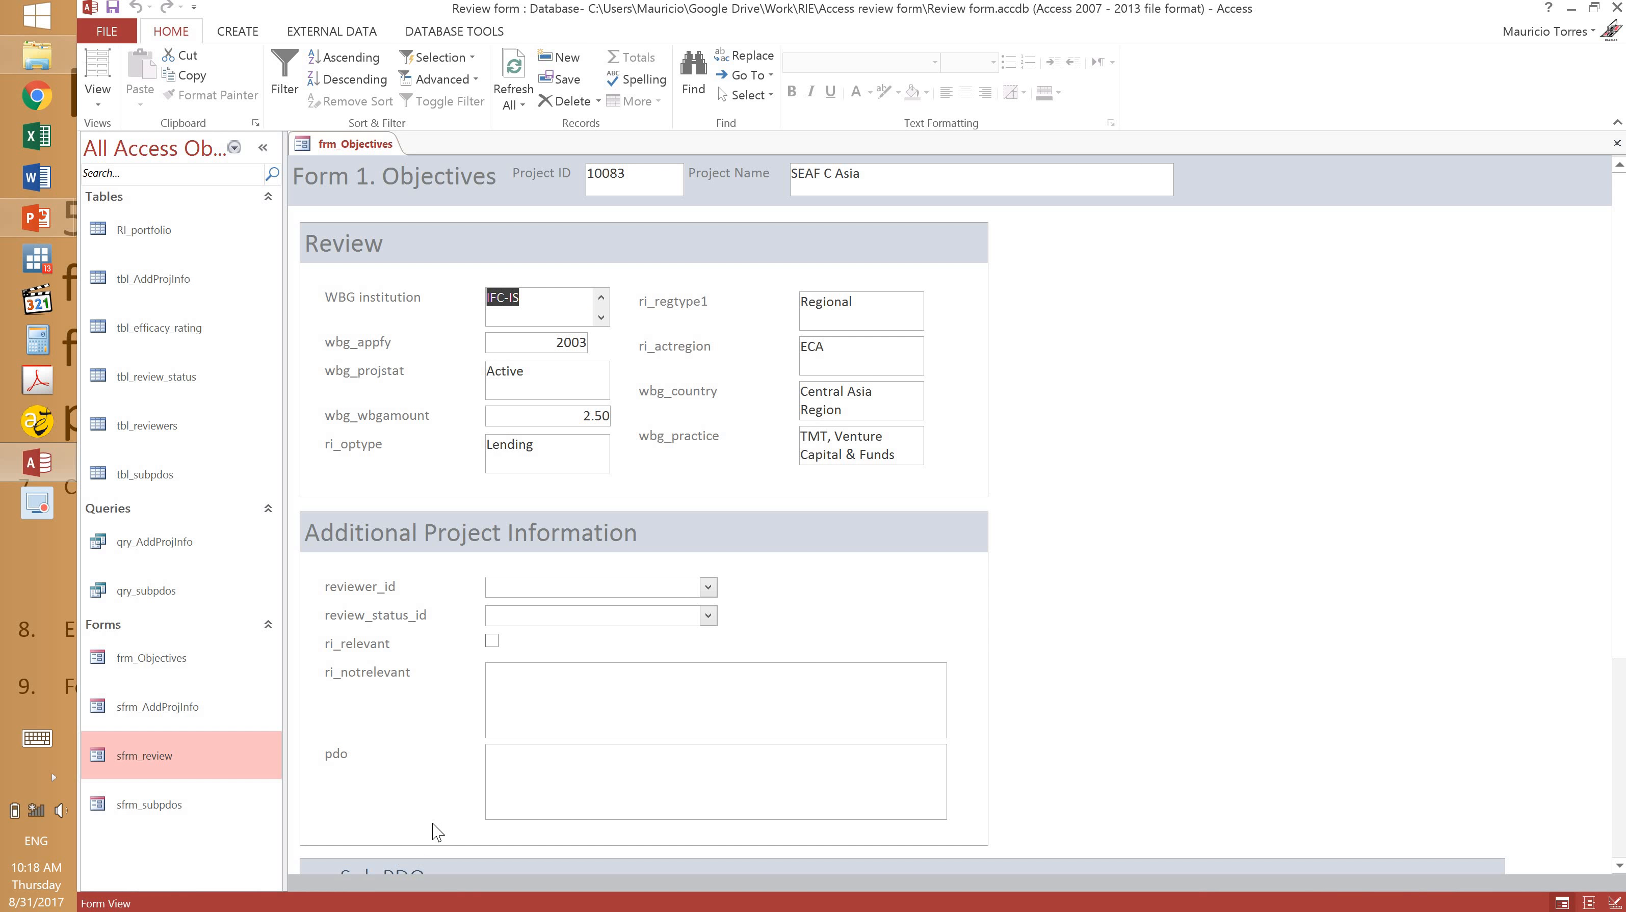
{"action": "left_click_drag", "start_coordinate": [1619, 439], "coordinate": [1616, 715]}
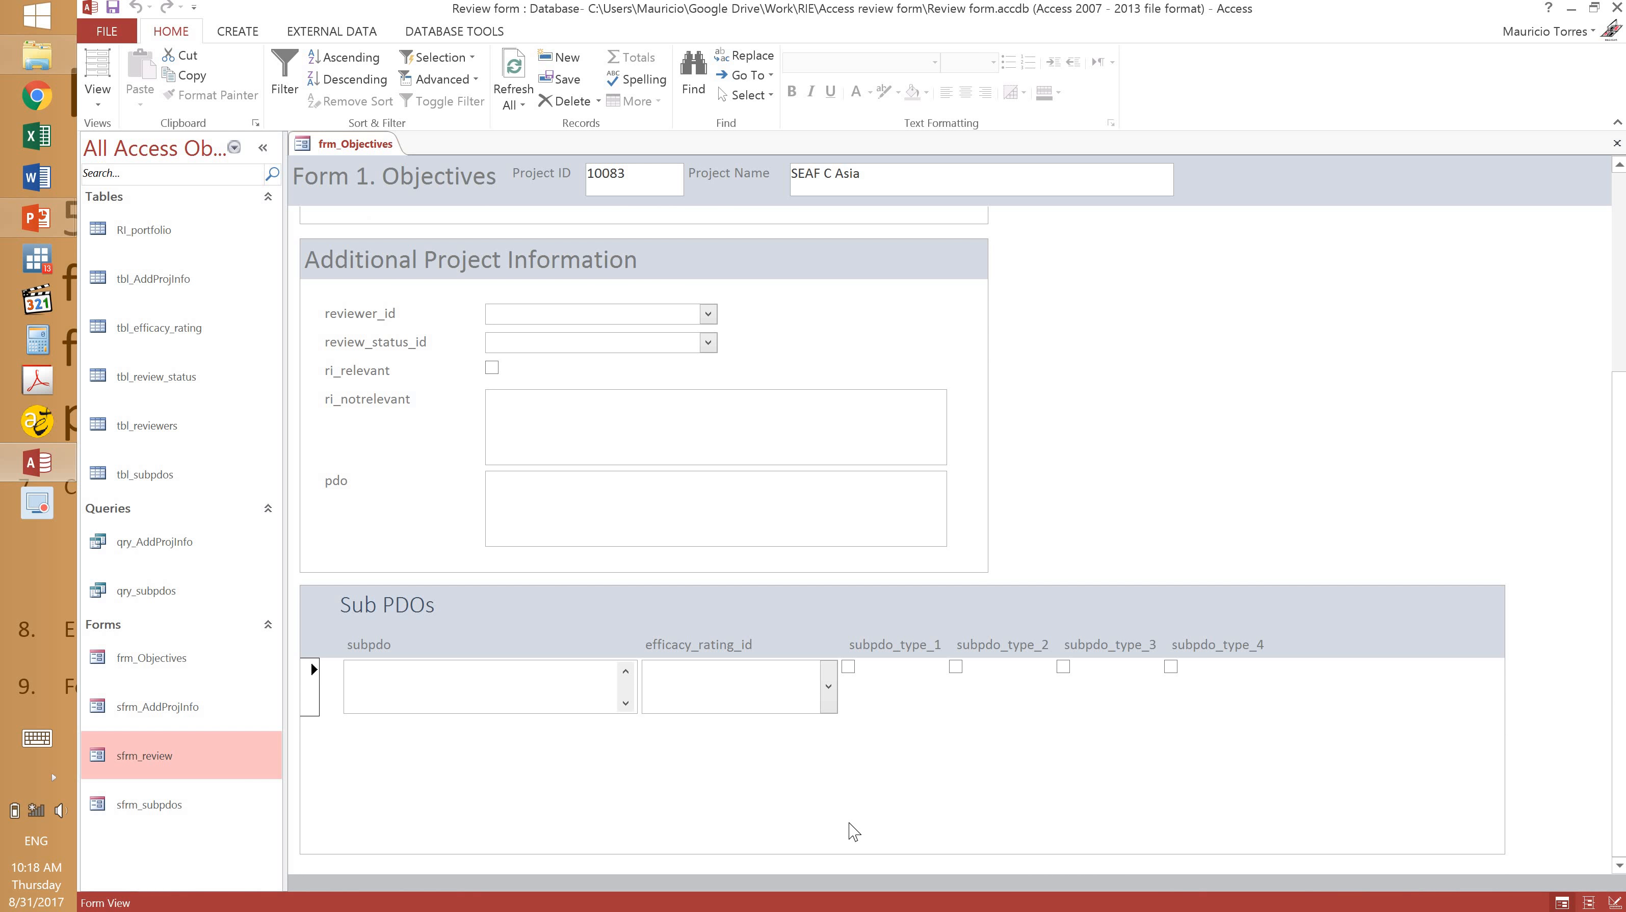